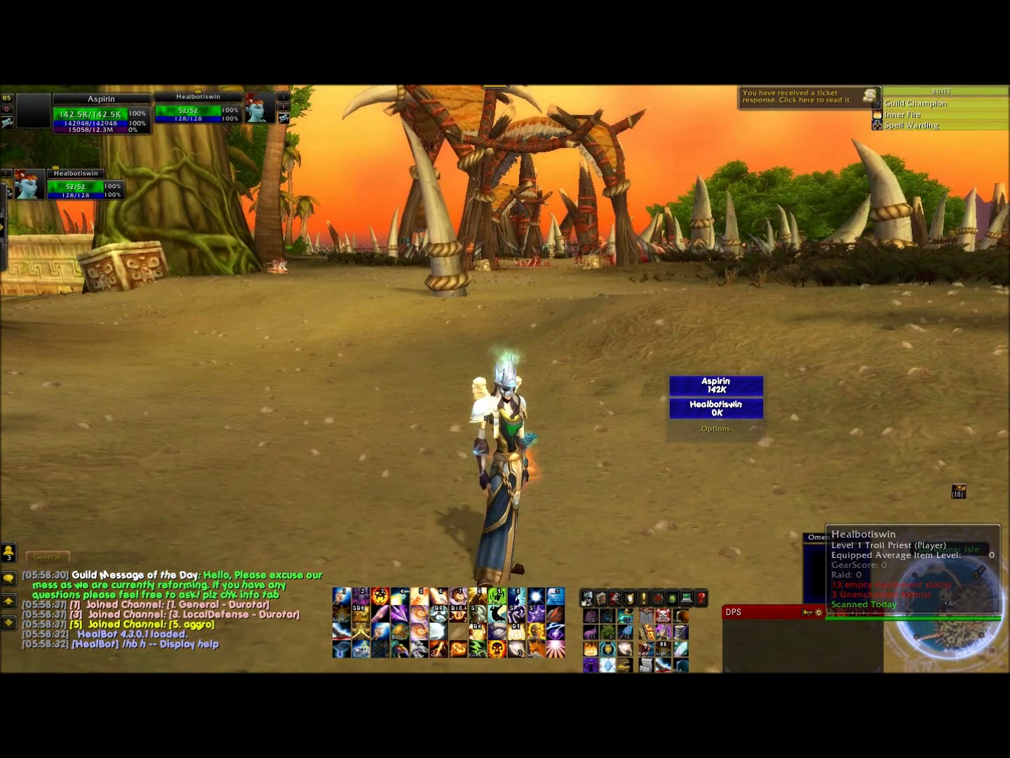
Open the HealBot 4.3.0.1 options window from the Options button below the party frames.
click(719, 429)
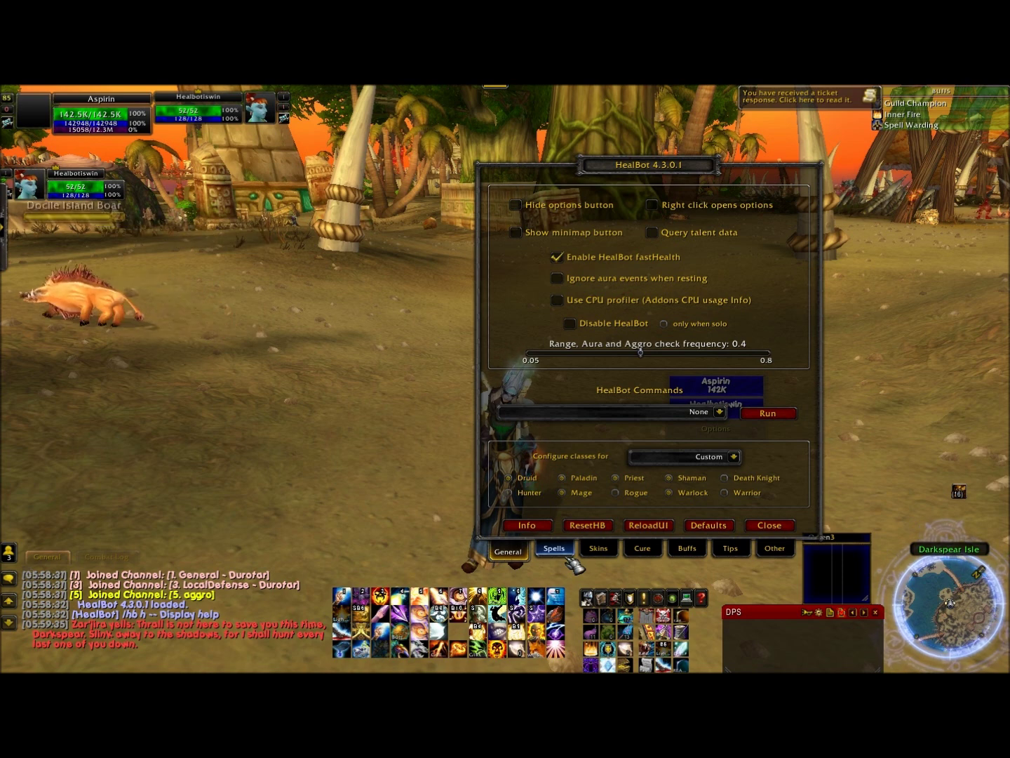
Switch HealBot options to the Skins section to show the Test skin's General settings.
click(601, 550)
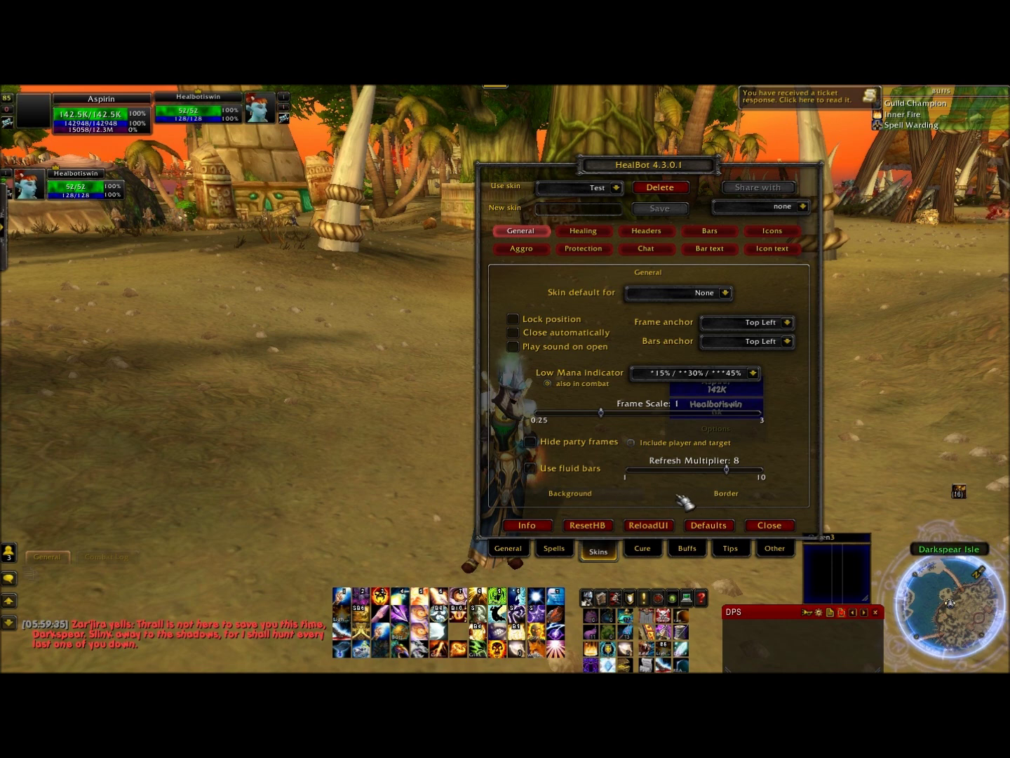
Try the background opacity slider without changing it, move the window left, and show Healing bar settings.
click(639, 504)
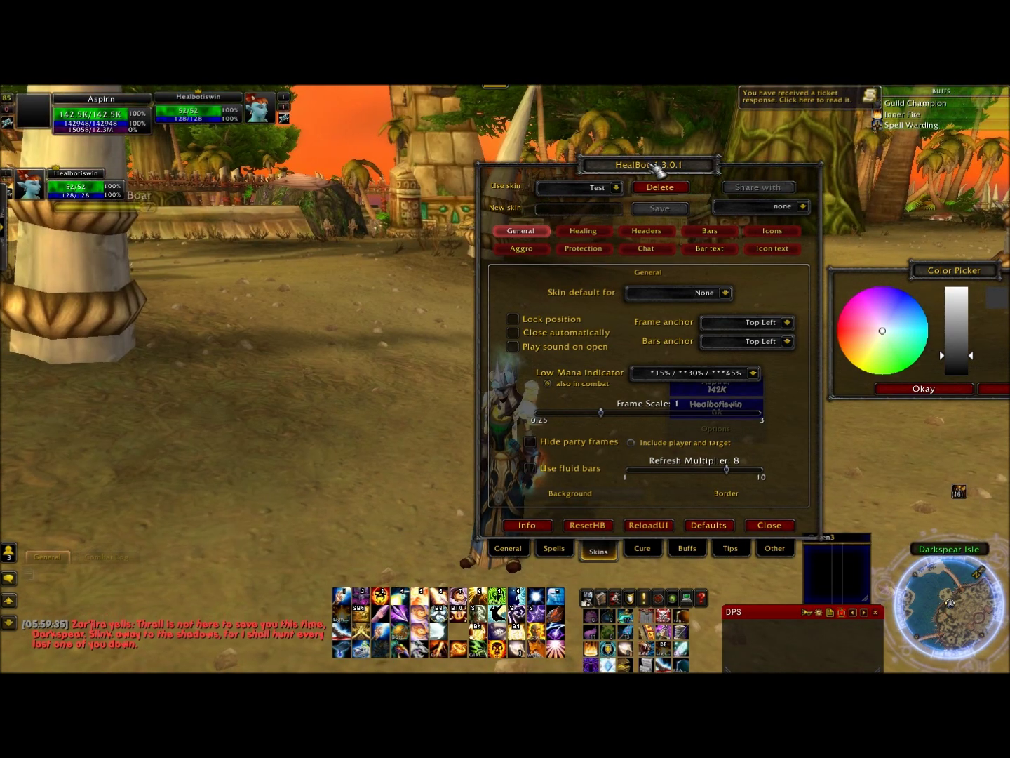
drag(659, 165, 563, 166)
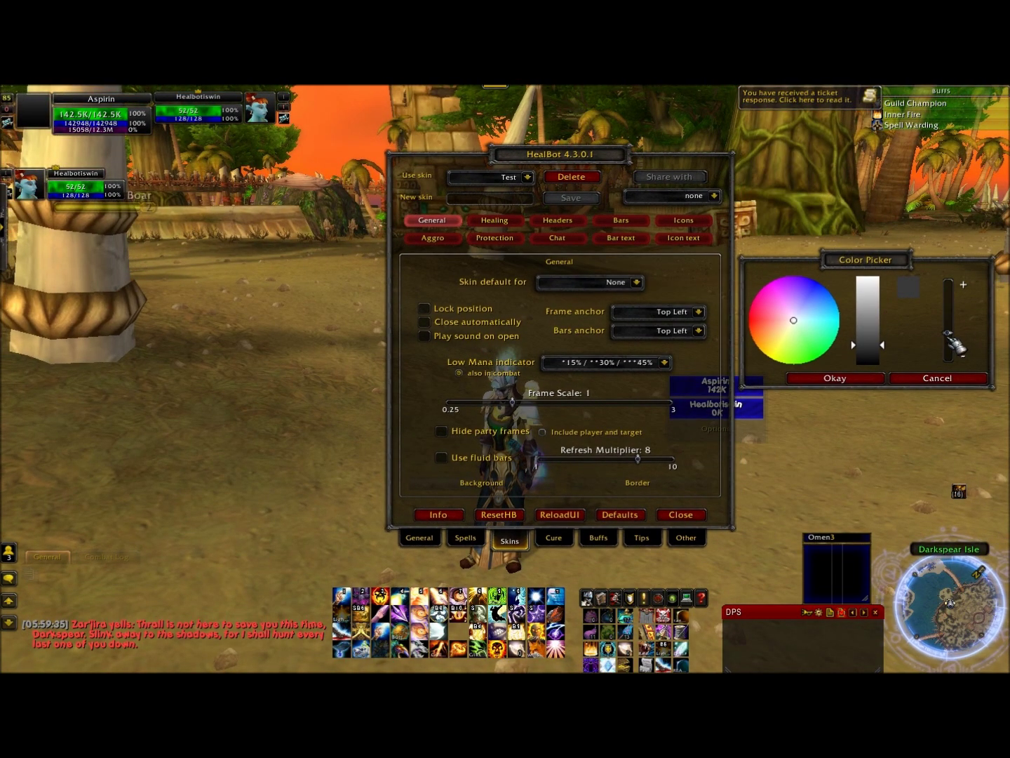
drag(947, 359, 954, 284)
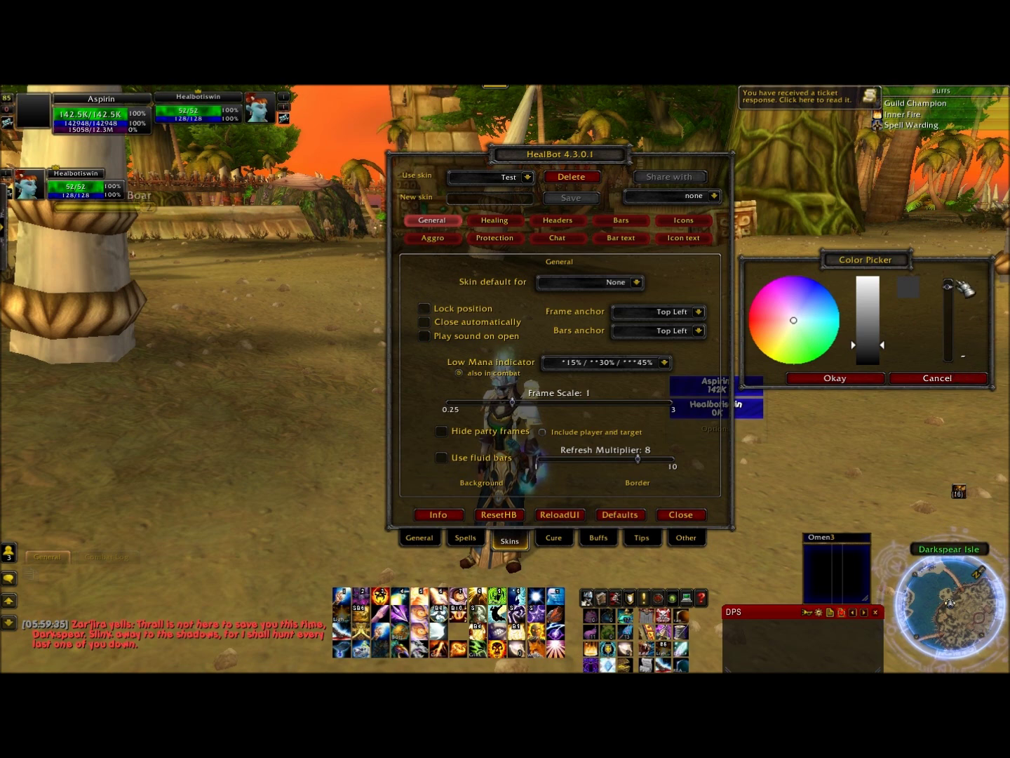
drag(953, 291, 949, 348)
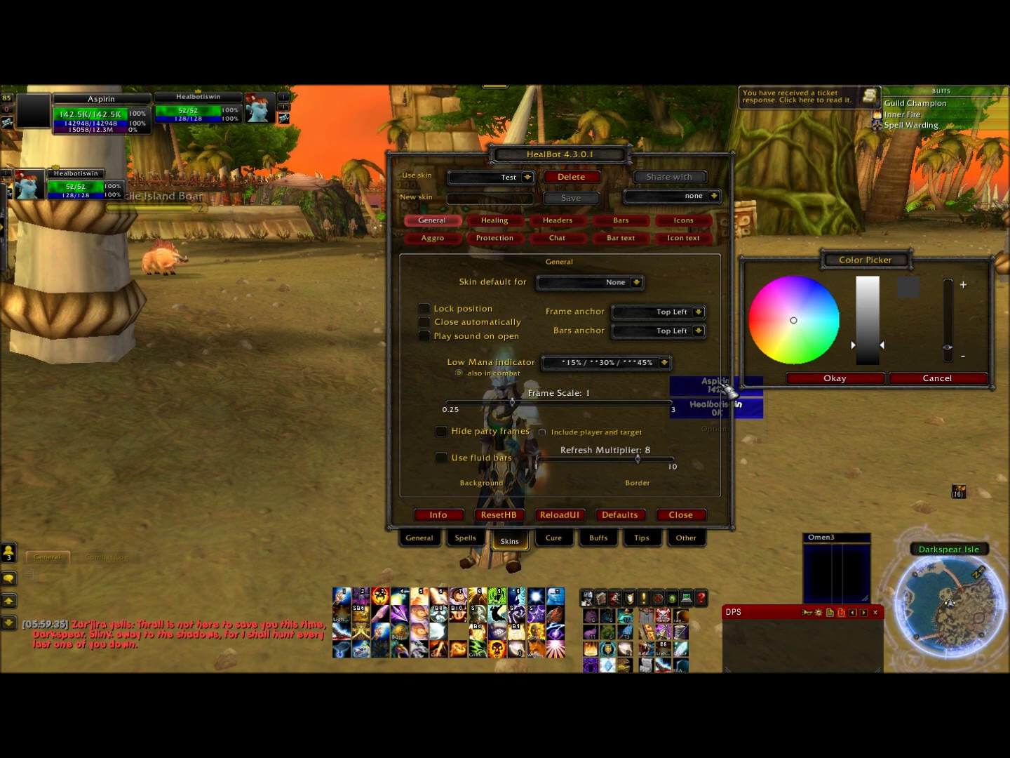
click(816, 380)
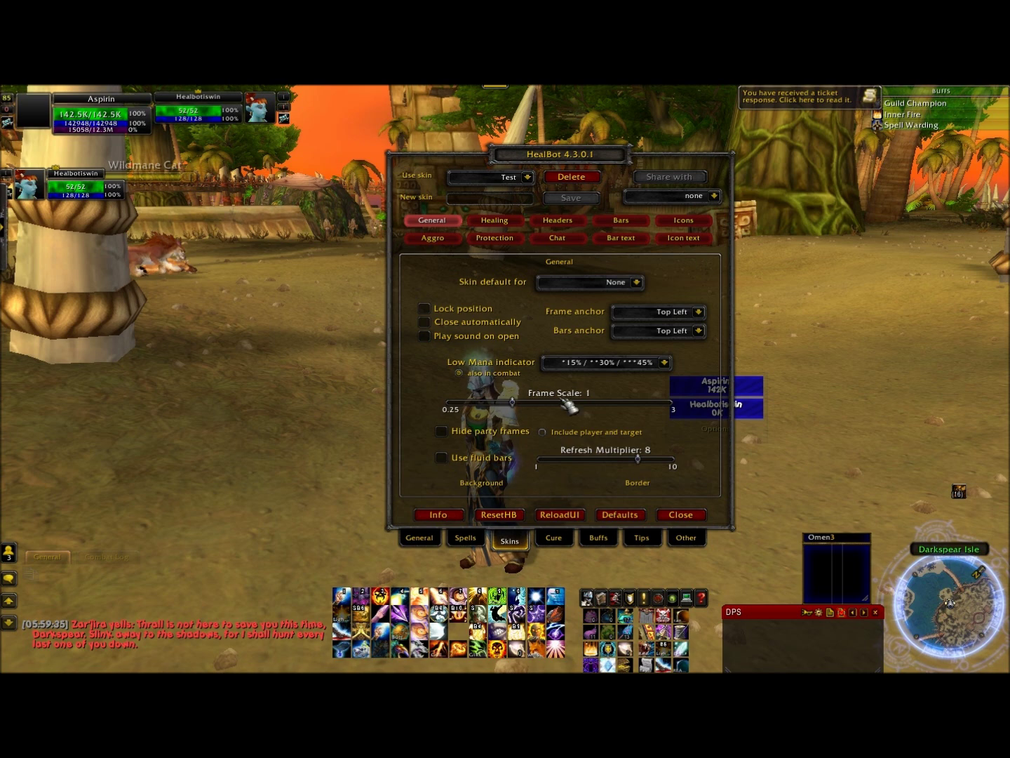
click(517, 223)
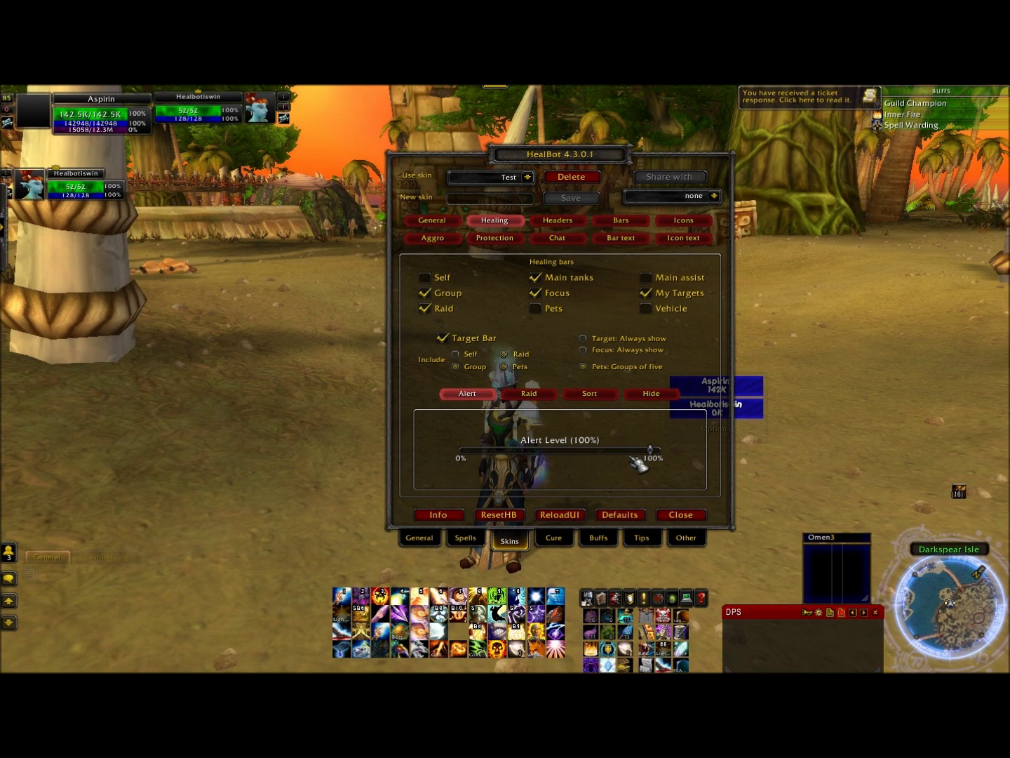
Review the Raid, Alert, Sort and Hide healing options, then show the Test skin's Headers settings.
click(525, 395)
click(467, 393)
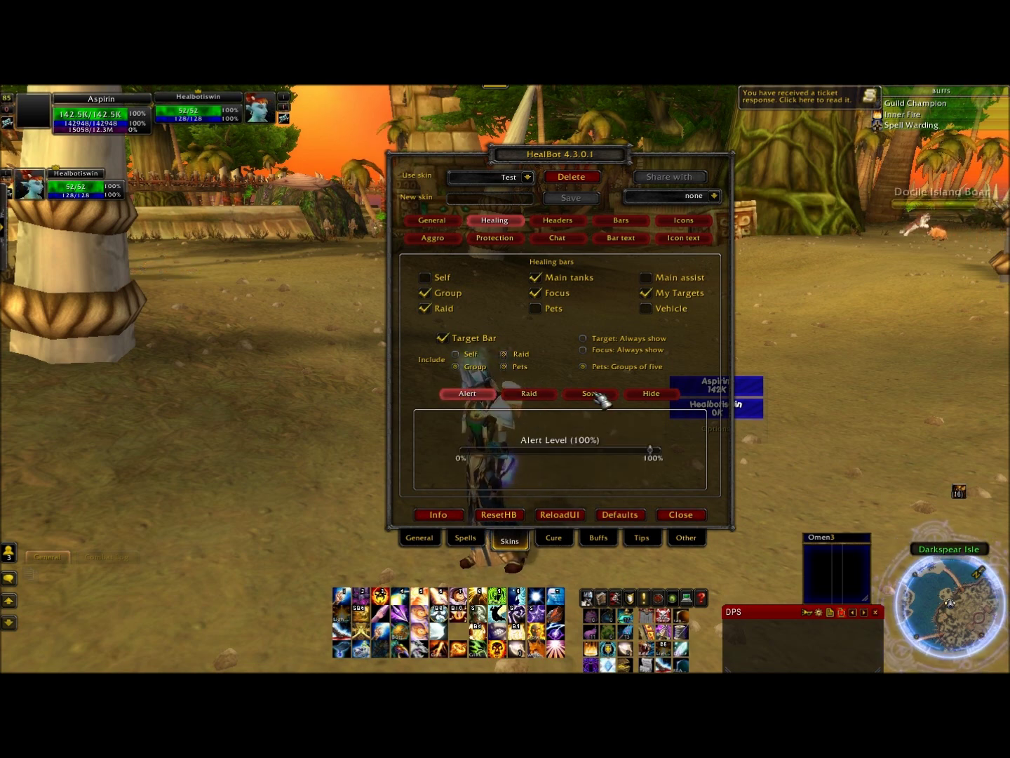
click(549, 395)
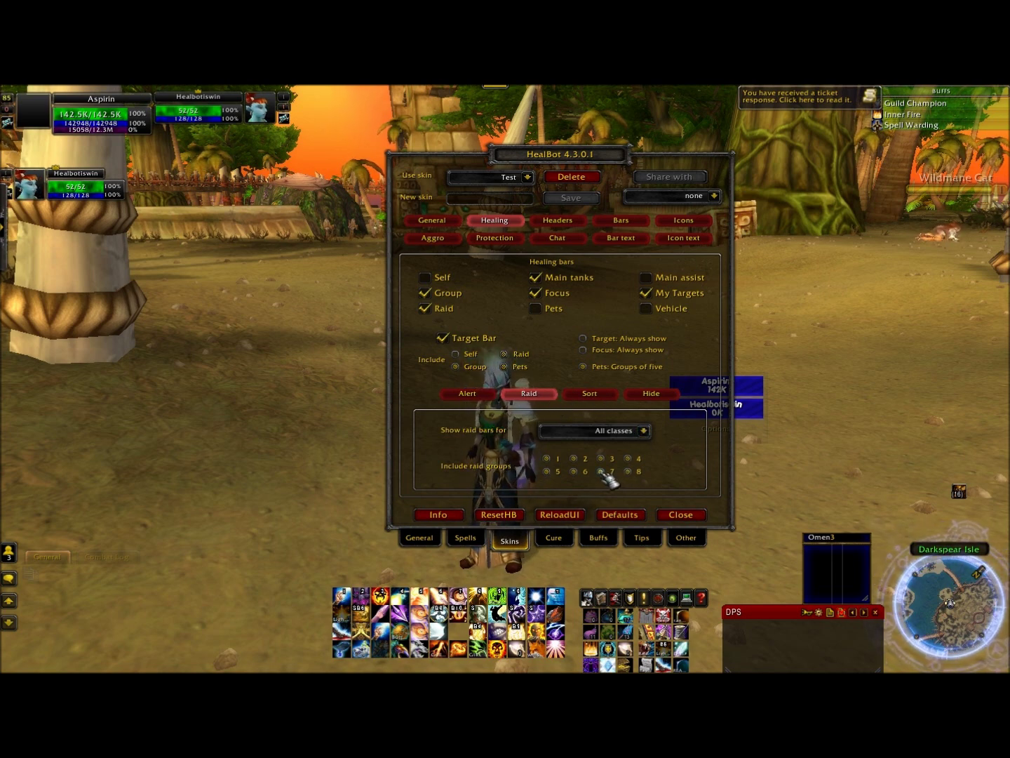
click(605, 395)
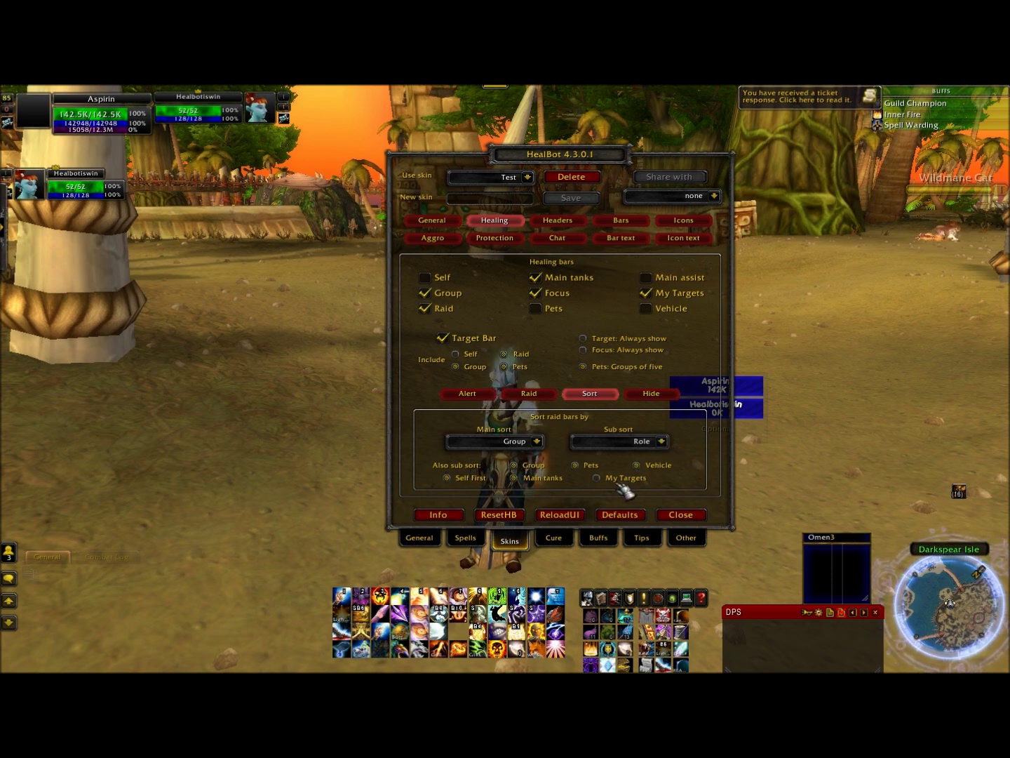
click(650, 397)
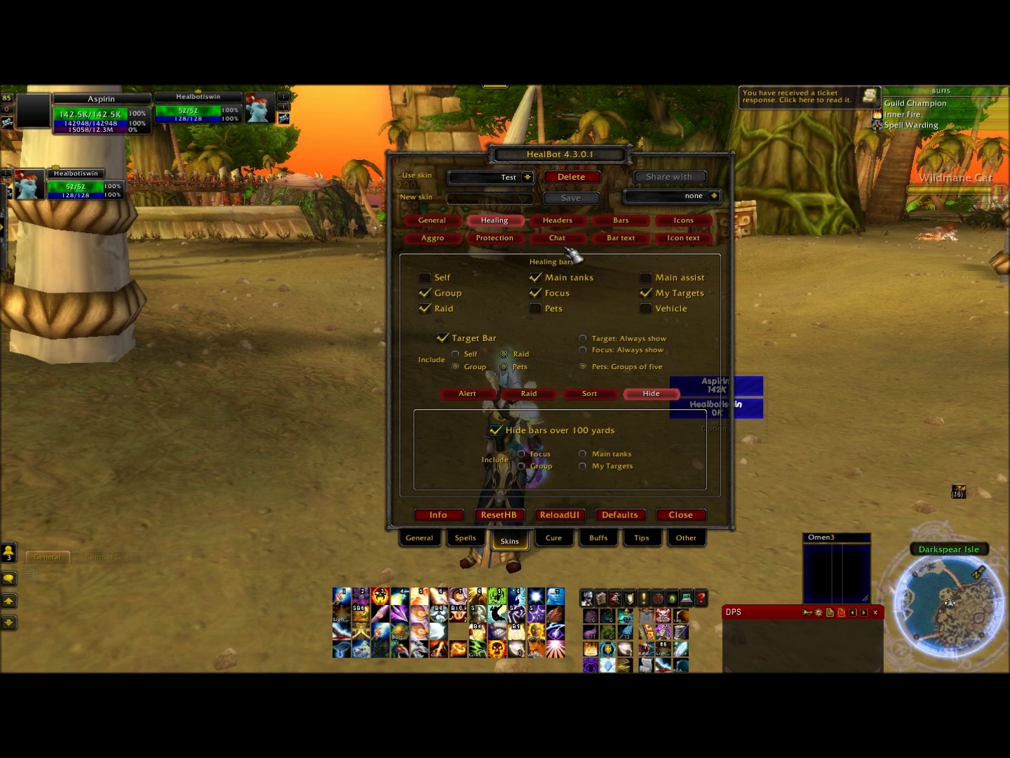
click(570, 224)
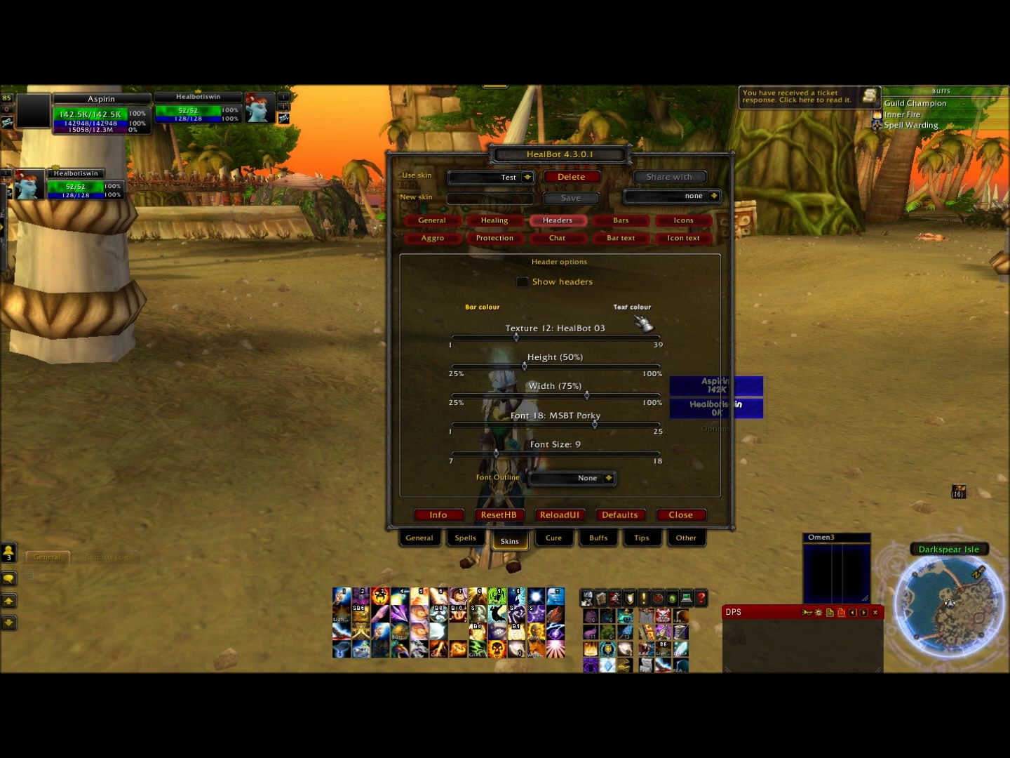
Show the Test skin's Bars settings: Skewed texture, height 29, width 132.
click(626, 225)
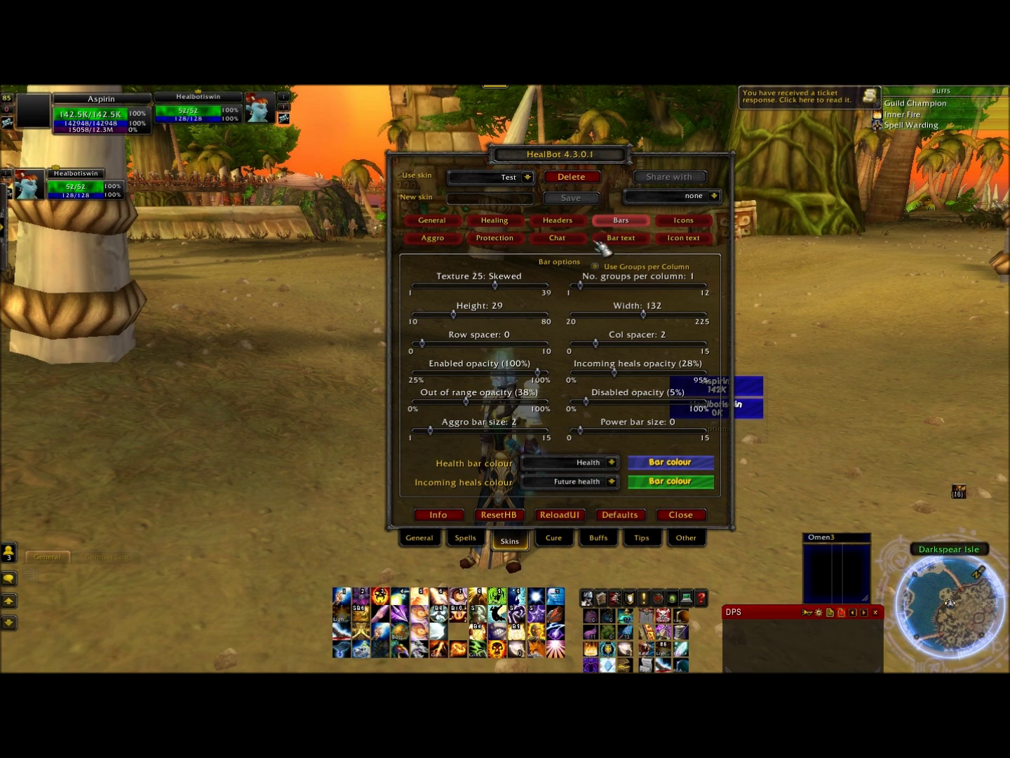
Look at the Icons options, then show the Aggro settings with Monitor Aggro on at 2 - High threat.
click(679, 222)
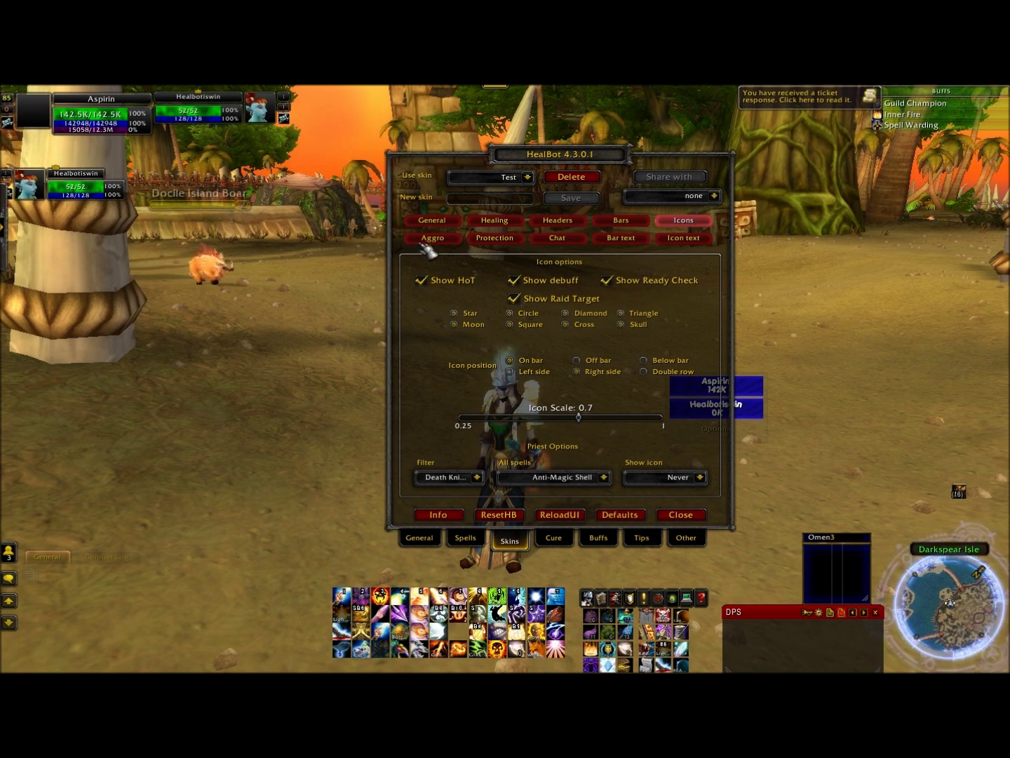
click(447, 242)
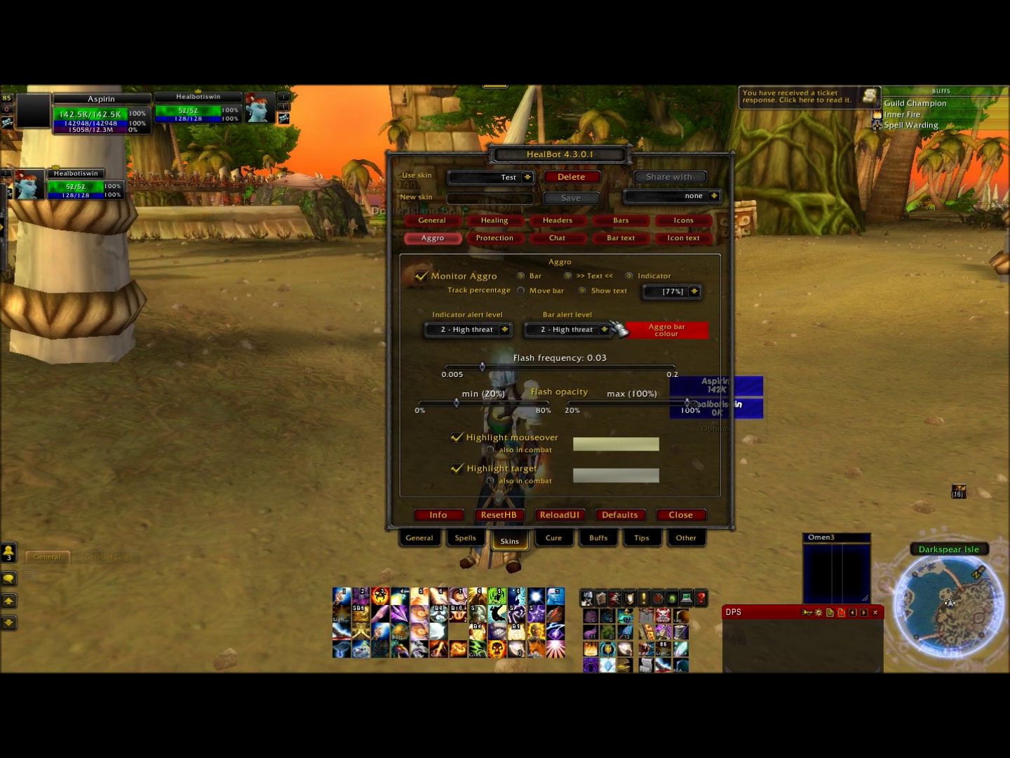
Browse the Protection, Chat and Bar text options, ending on Icon text settings with scale 0.75.
click(502, 242)
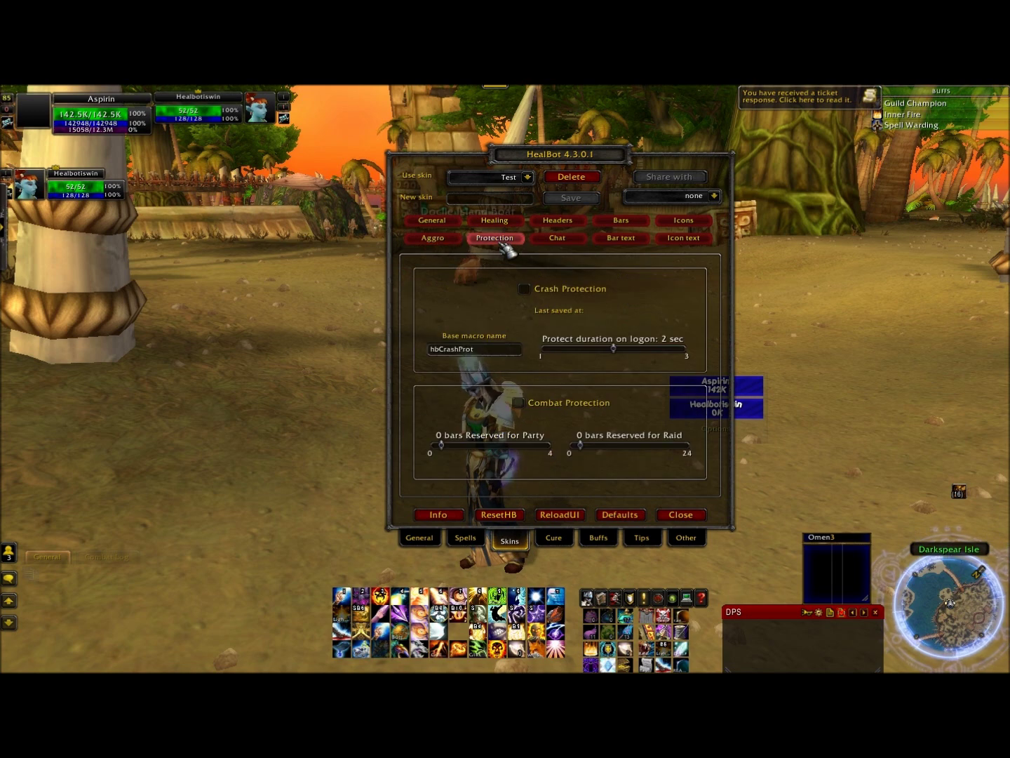
click(550, 240)
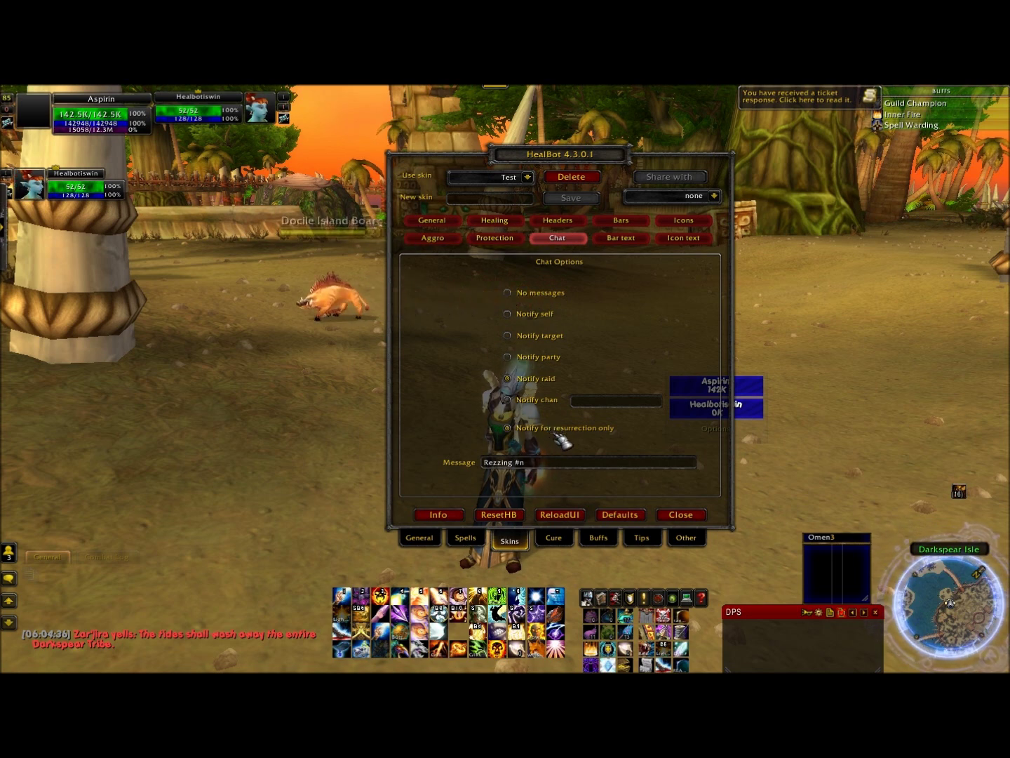
click(630, 239)
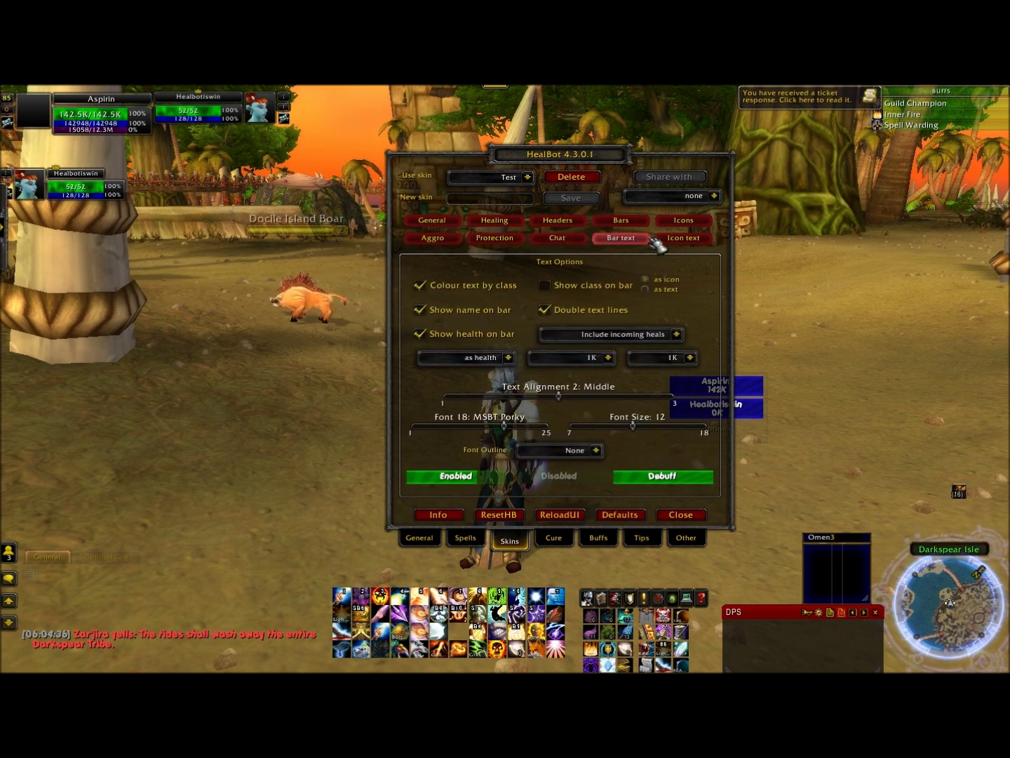
click(680, 240)
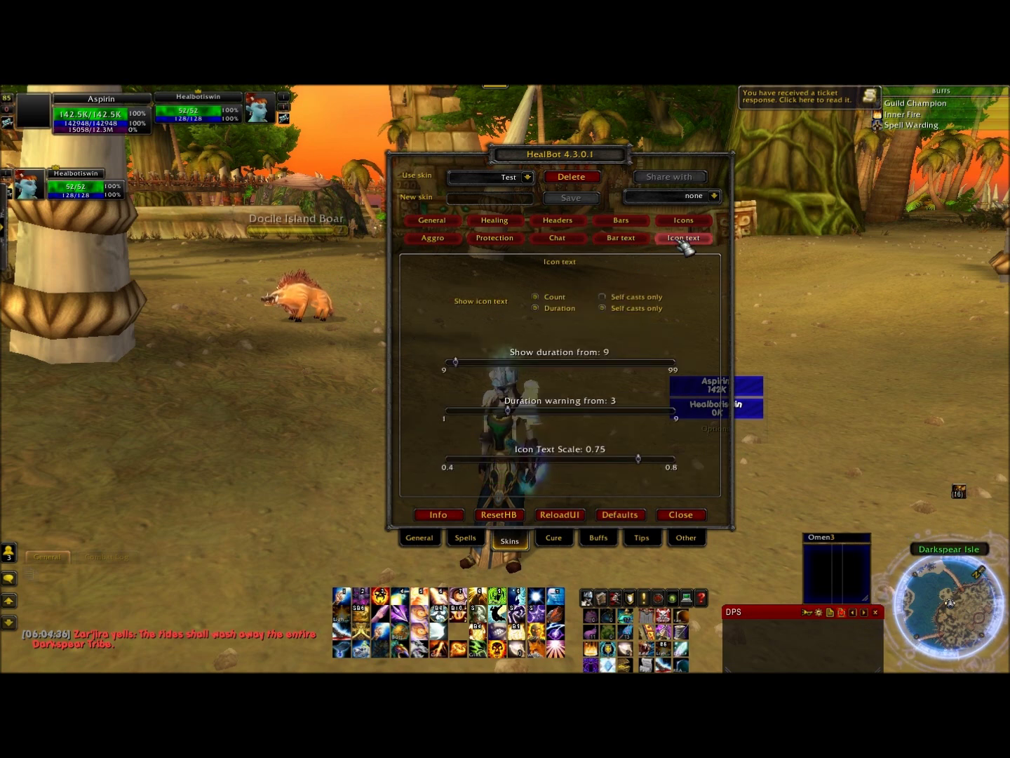
Check the Cure debuff settings and its spell list, then go to the Buffs monitoring settings.
click(558, 546)
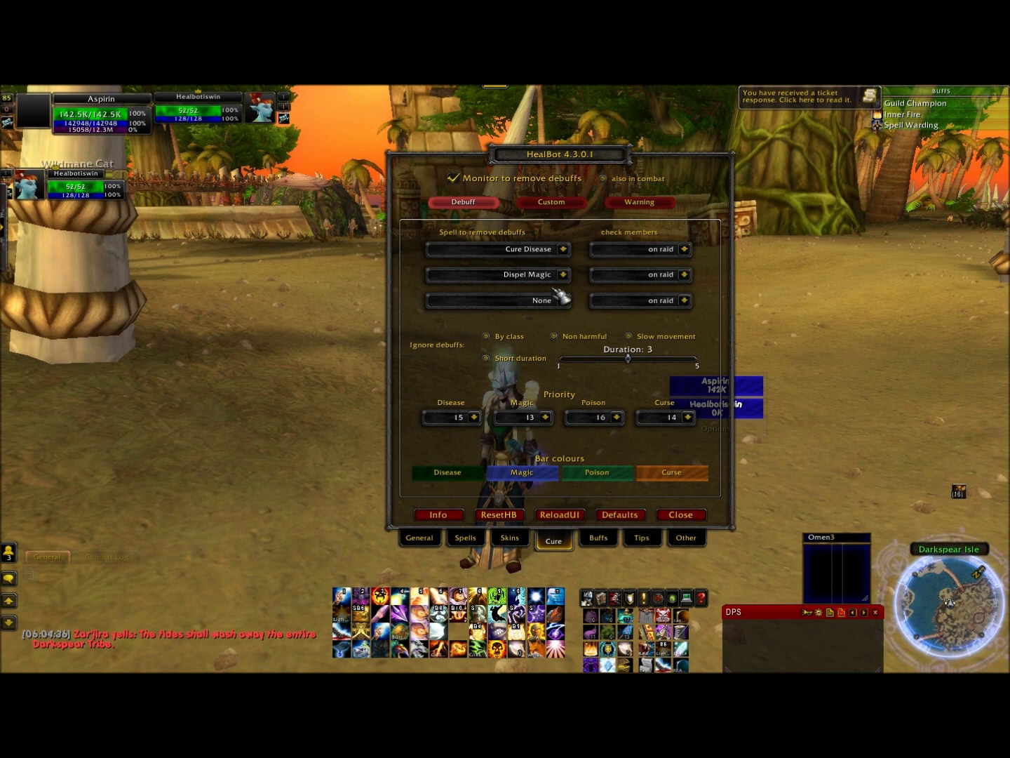
click(565, 250)
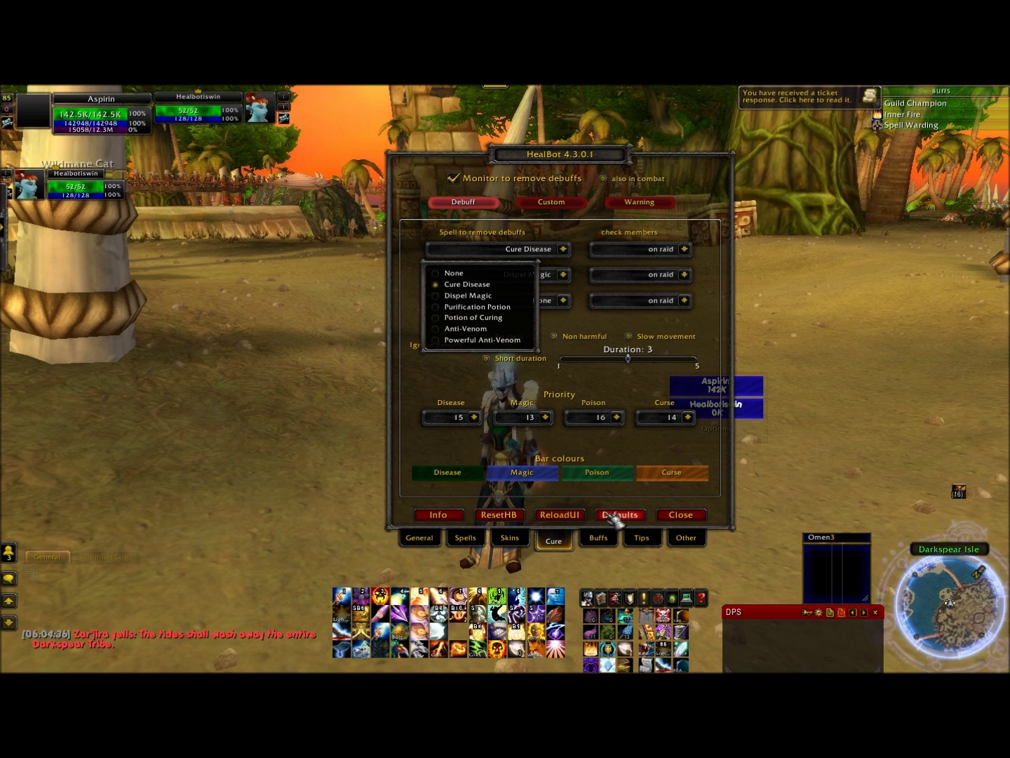
click(604, 542)
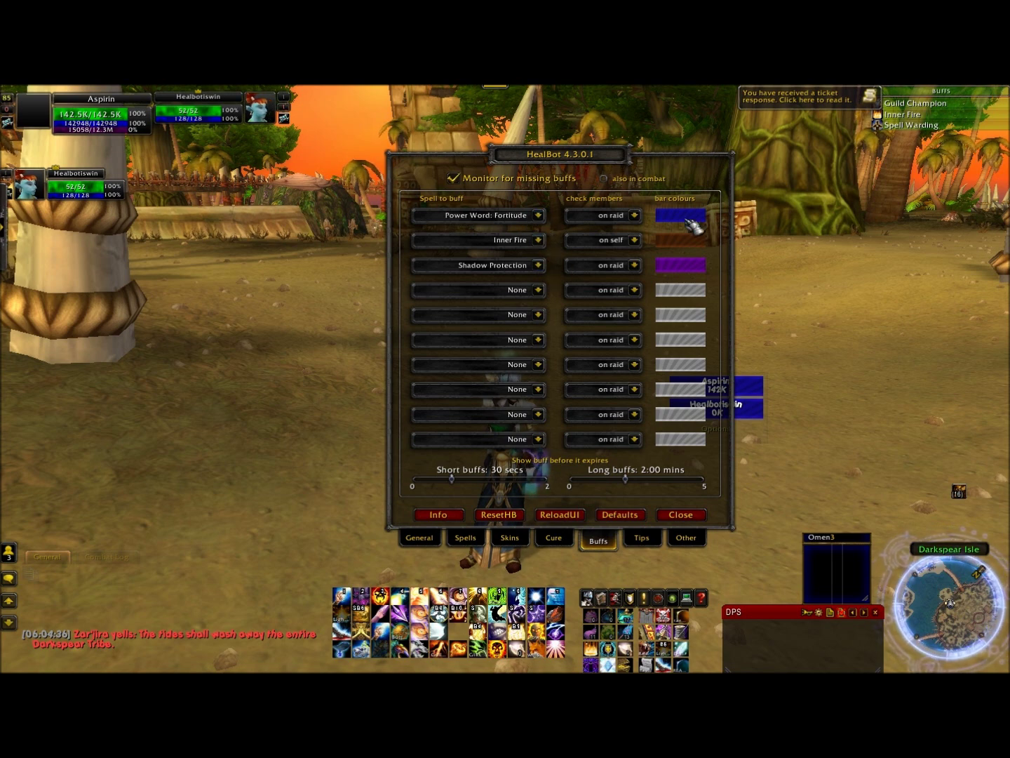
Move the party health bars into view and cast the missing Power Word: Fortitude and Shadow Protection.
drag(765, 433, 844, 419)
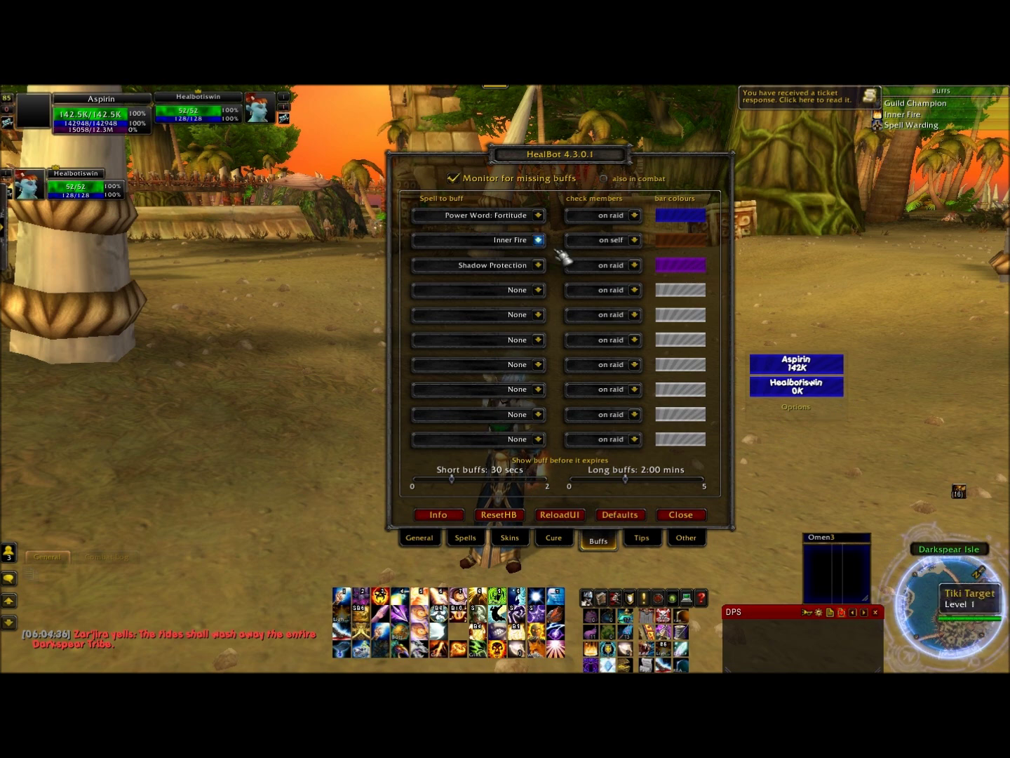
click(797, 365)
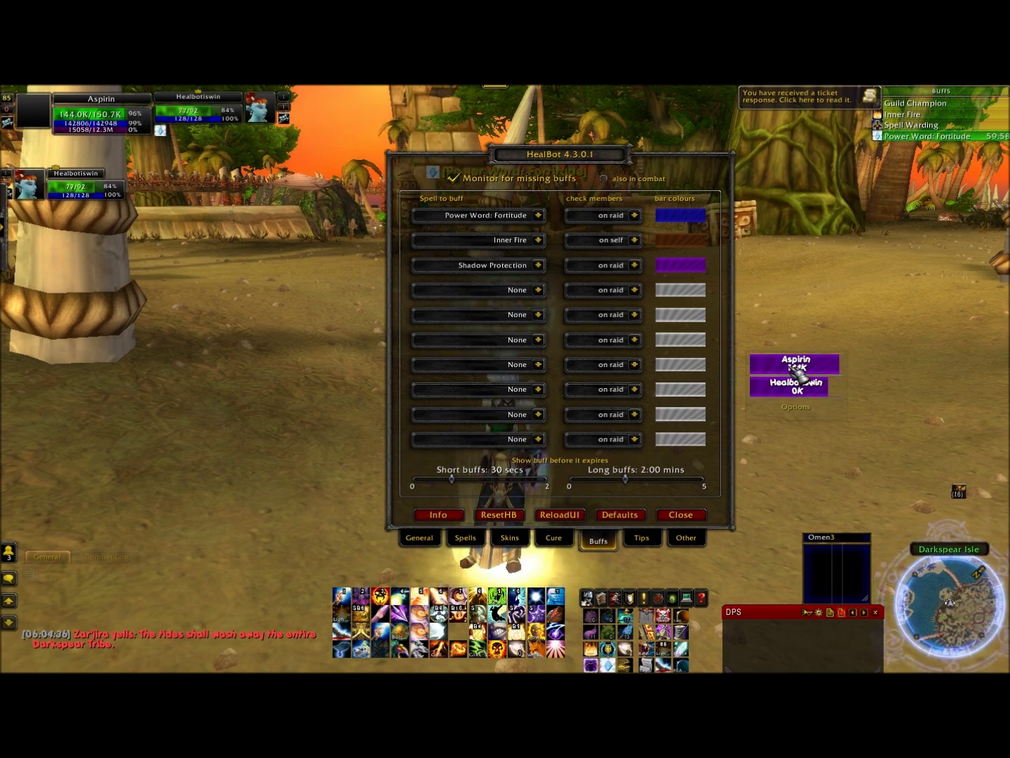
click(798, 370)
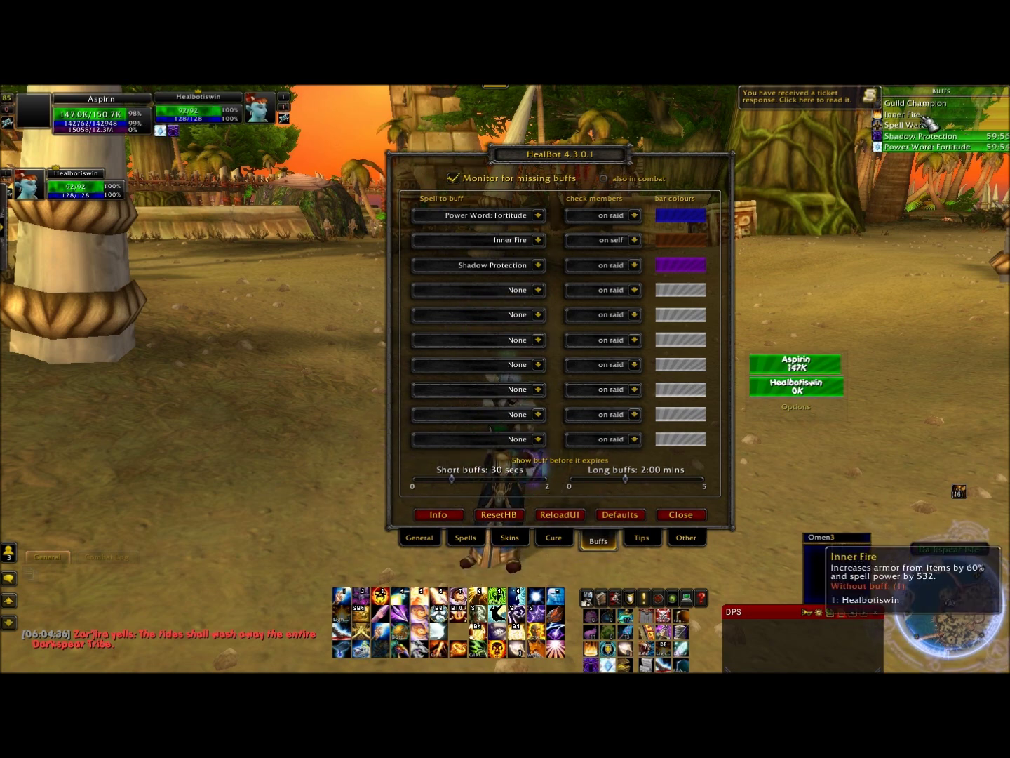
Cancel Shadow Protection and Power Word: Fortitude, then recast both from your HealBot bar.
right_click(932, 139)
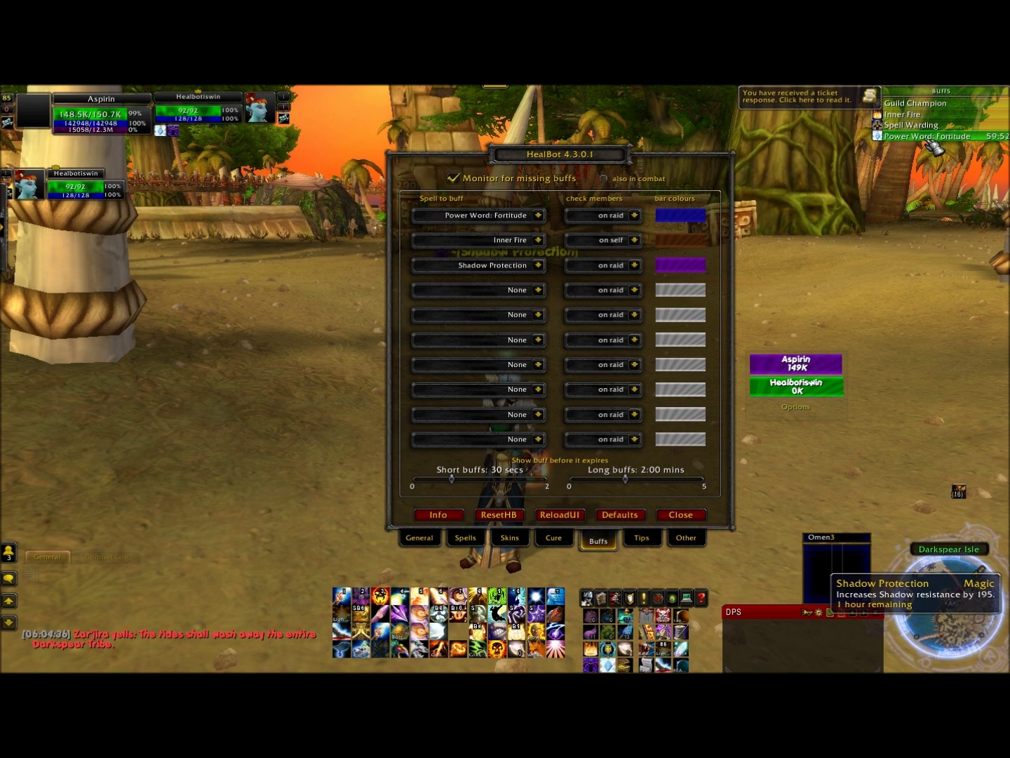
right_click(931, 140)
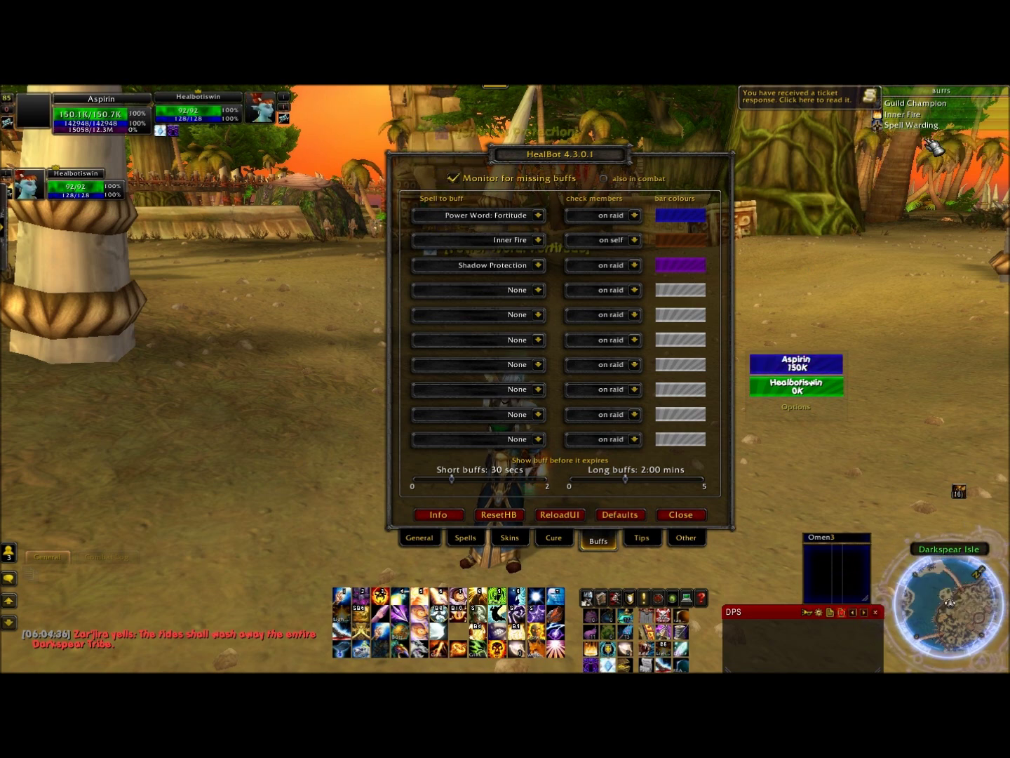
click(796, 367)
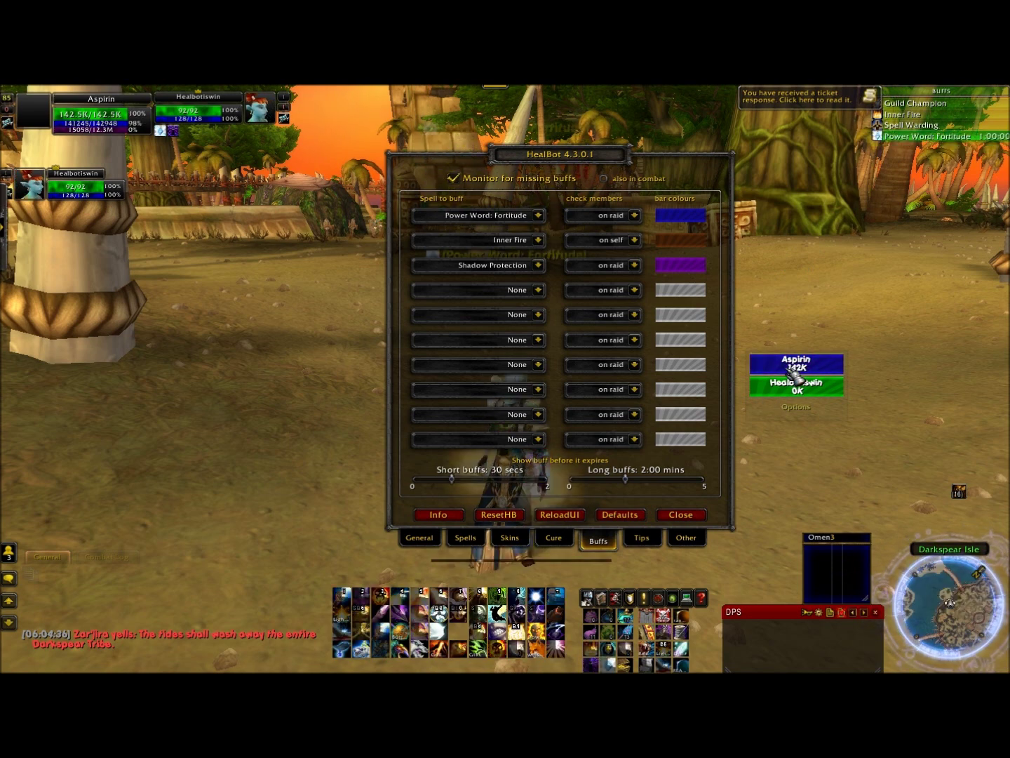
click(796, 368)
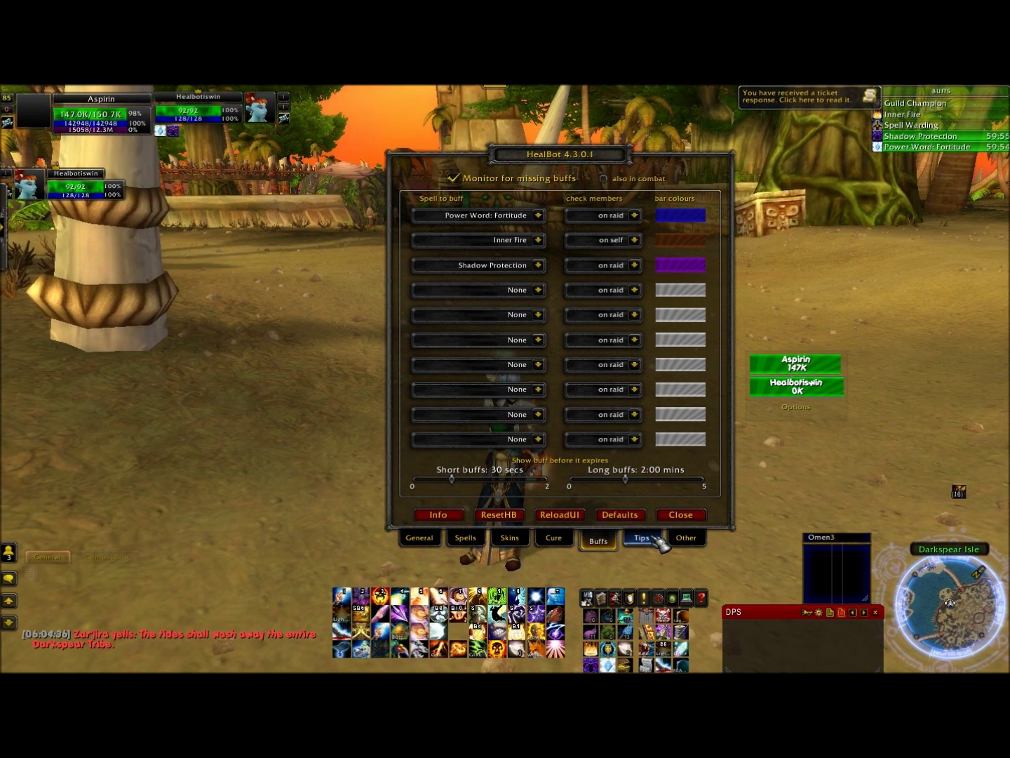
Look over the Tips and Other options, then show Spells bindings with plain click casting Heal.
click(654, 538)
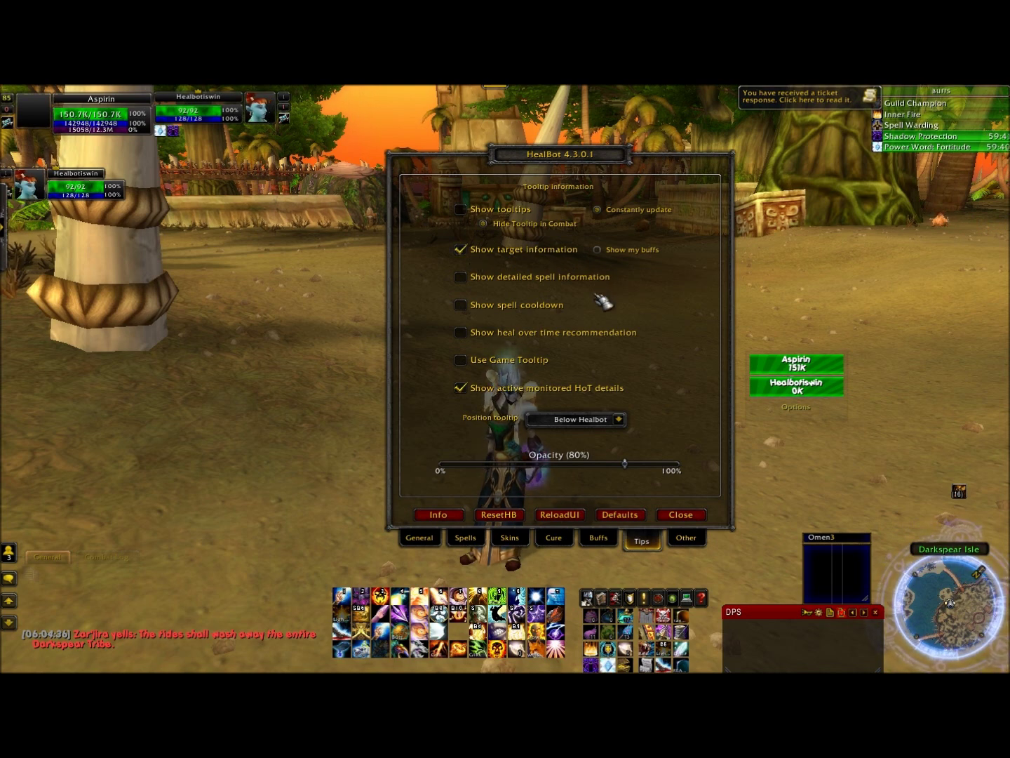
click(702, 553)
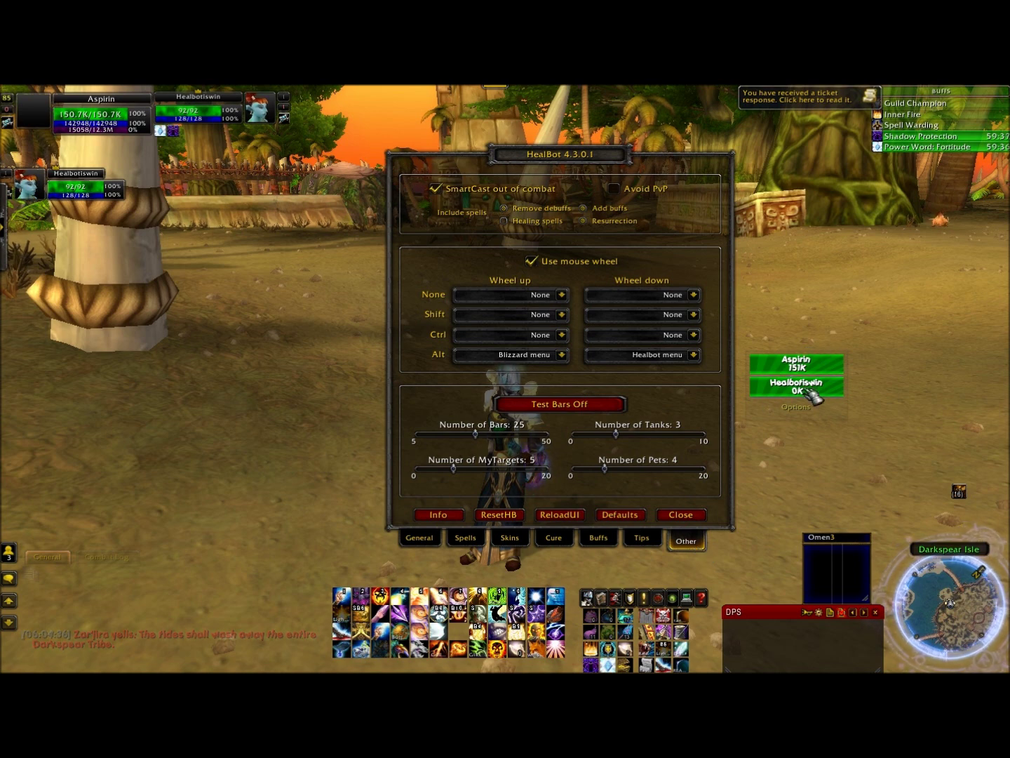
click(466, 538)
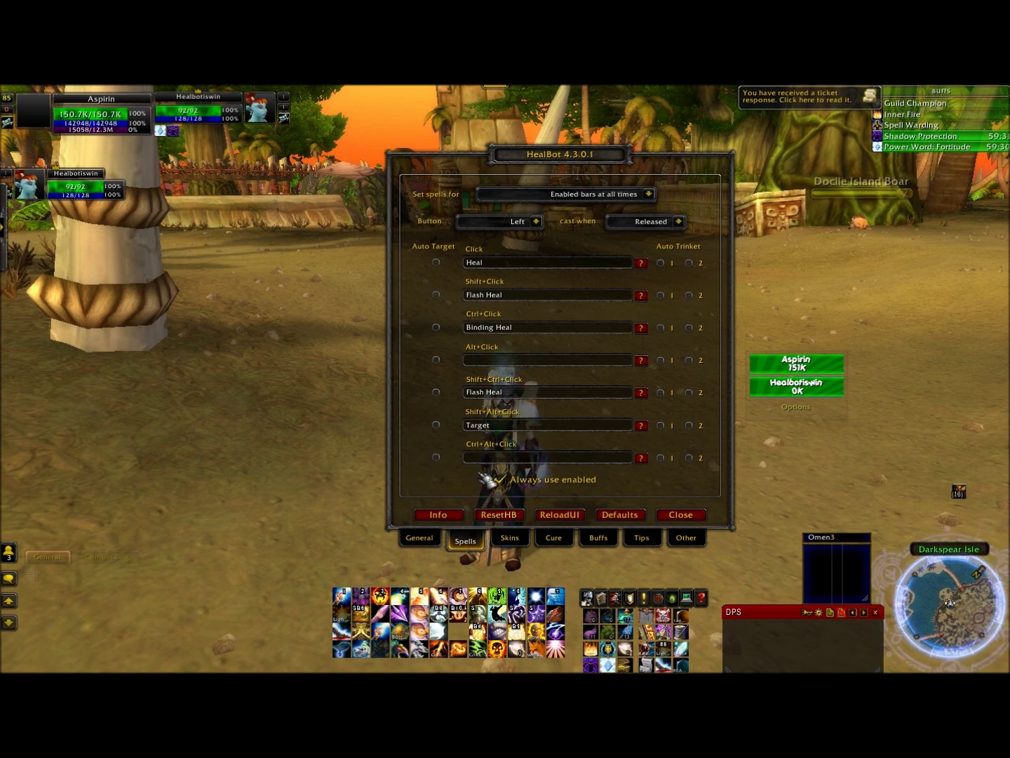
Check the Button14 bindings, then tick Auto Trinket 1 on the left-click Heal binding.
click(536, 222)
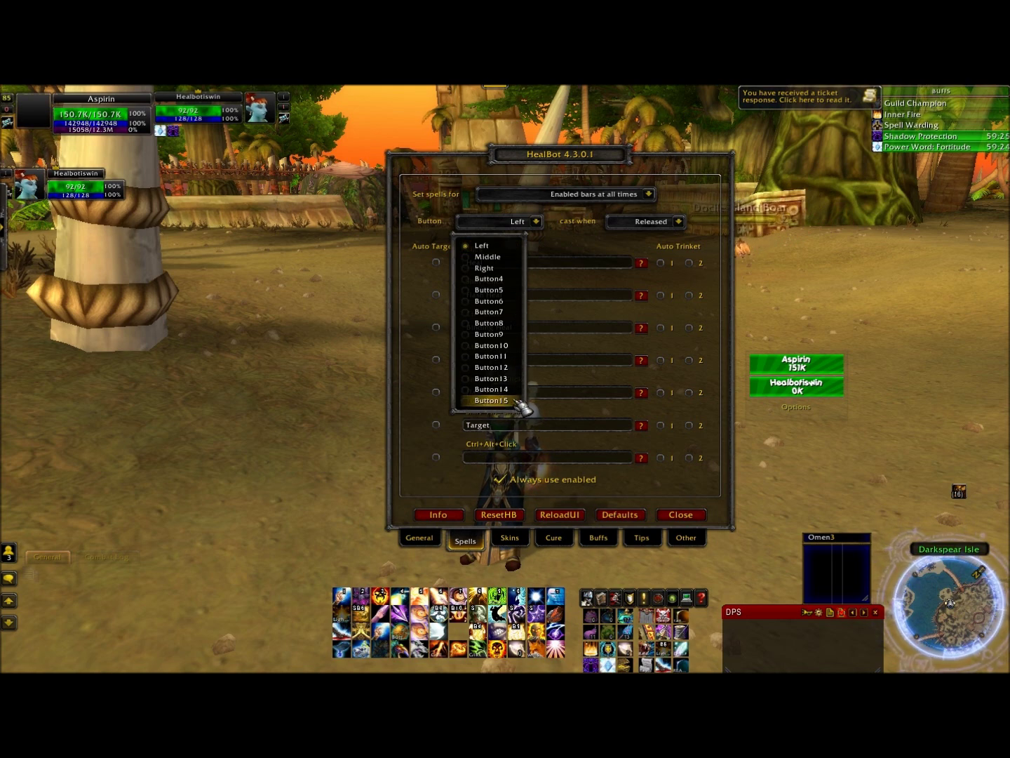
click(492, 390)
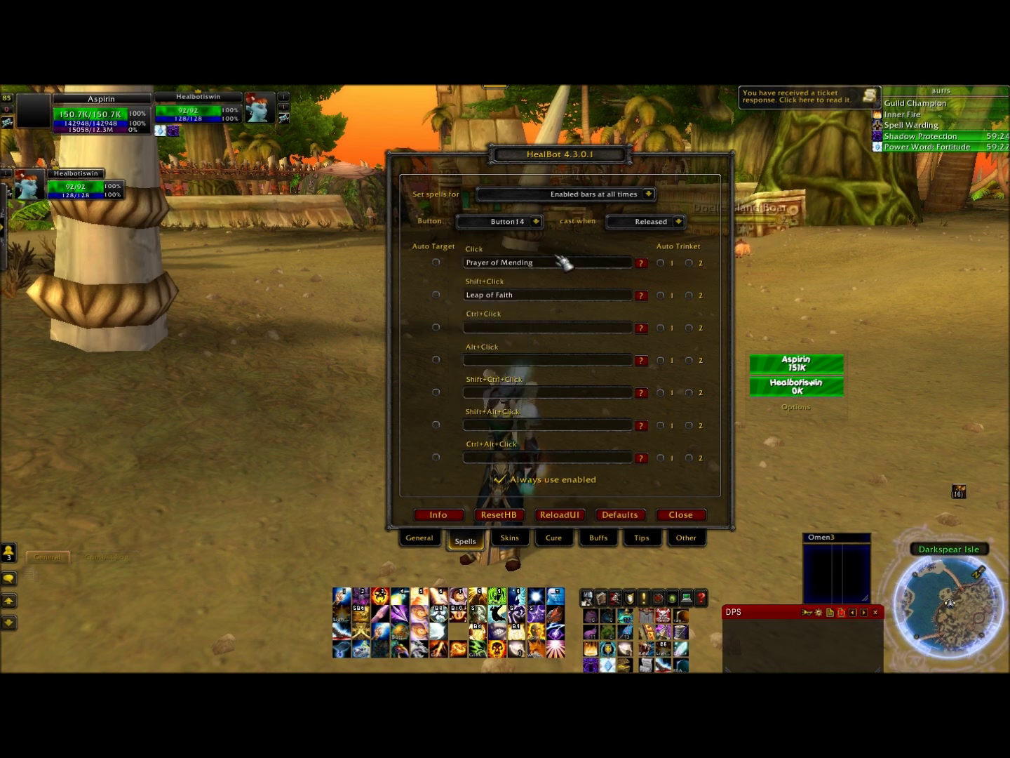
click(536, 222)
click(489, 246)
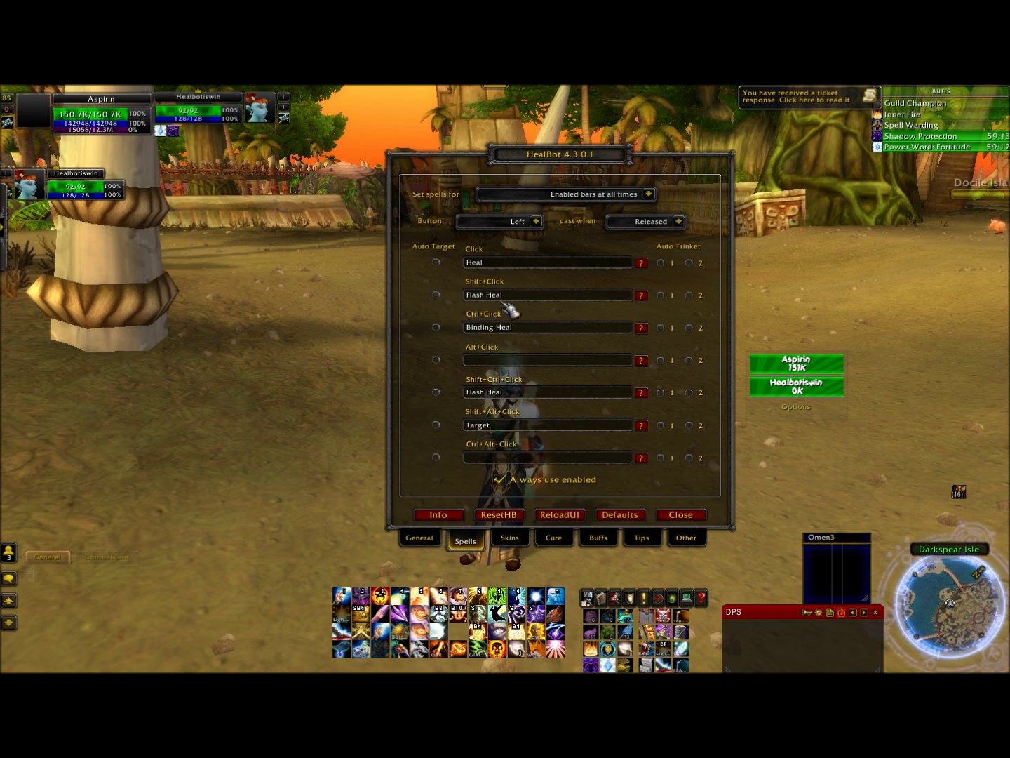
click(661, 262)
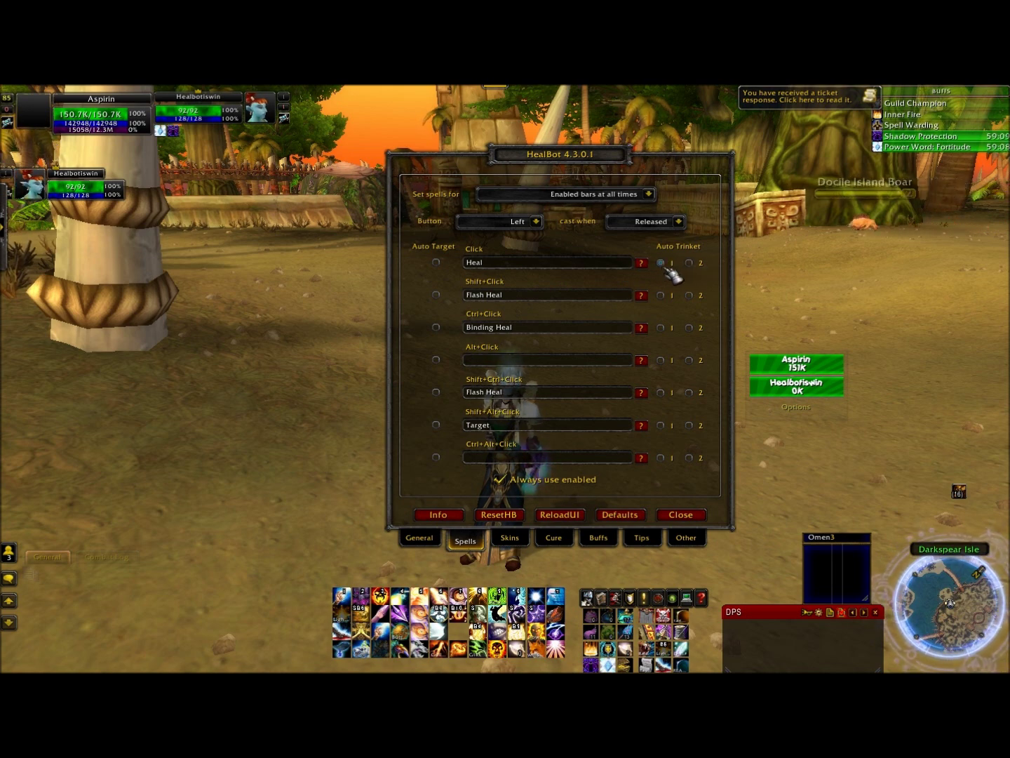
Review the Button10 bindings, toggle casting to Pressed and back to Released, then close HealBot.
click(537, 222)
click(506, 344)
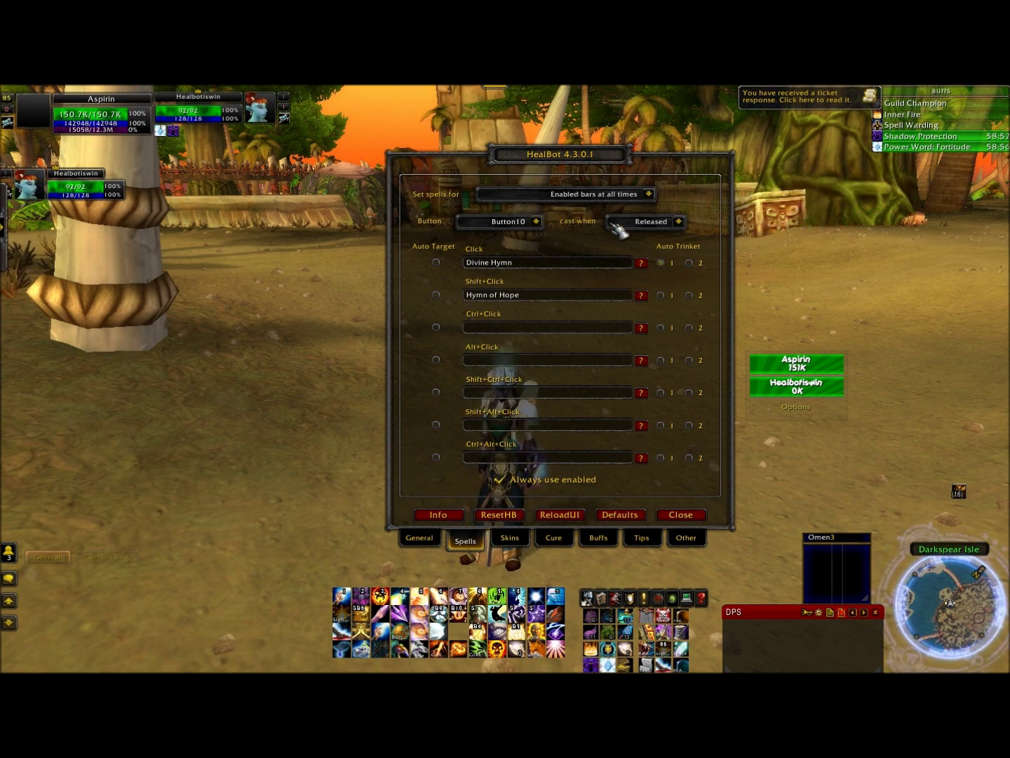
click(678, 222)
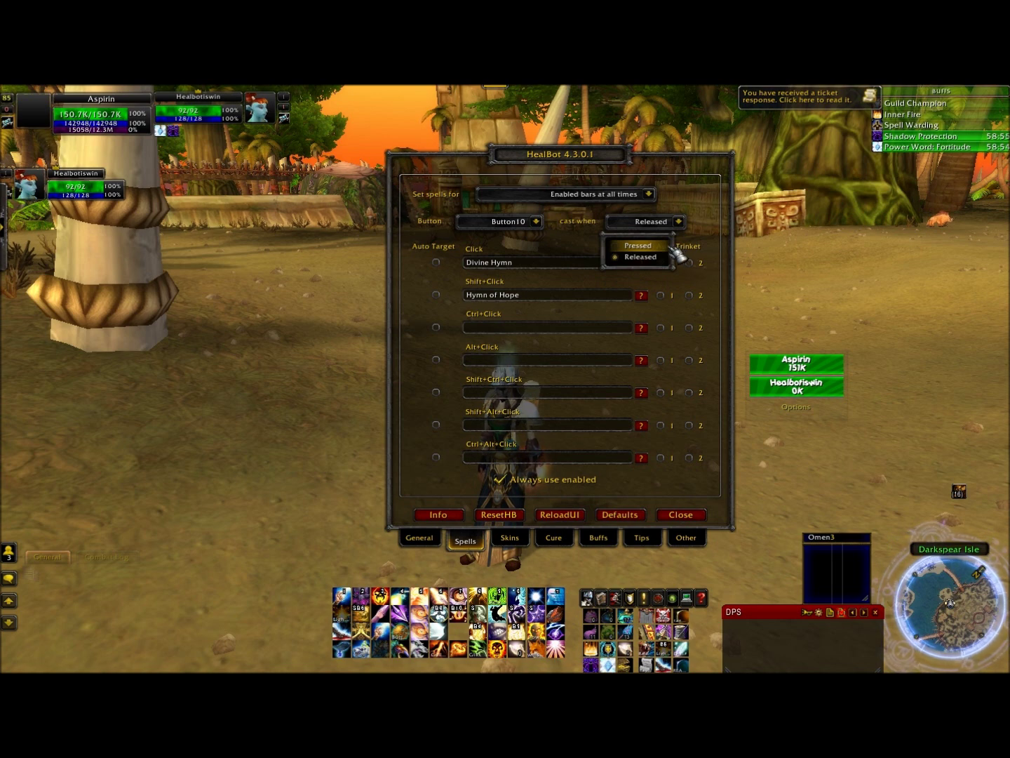
click(656, 245)
click(679, 223)
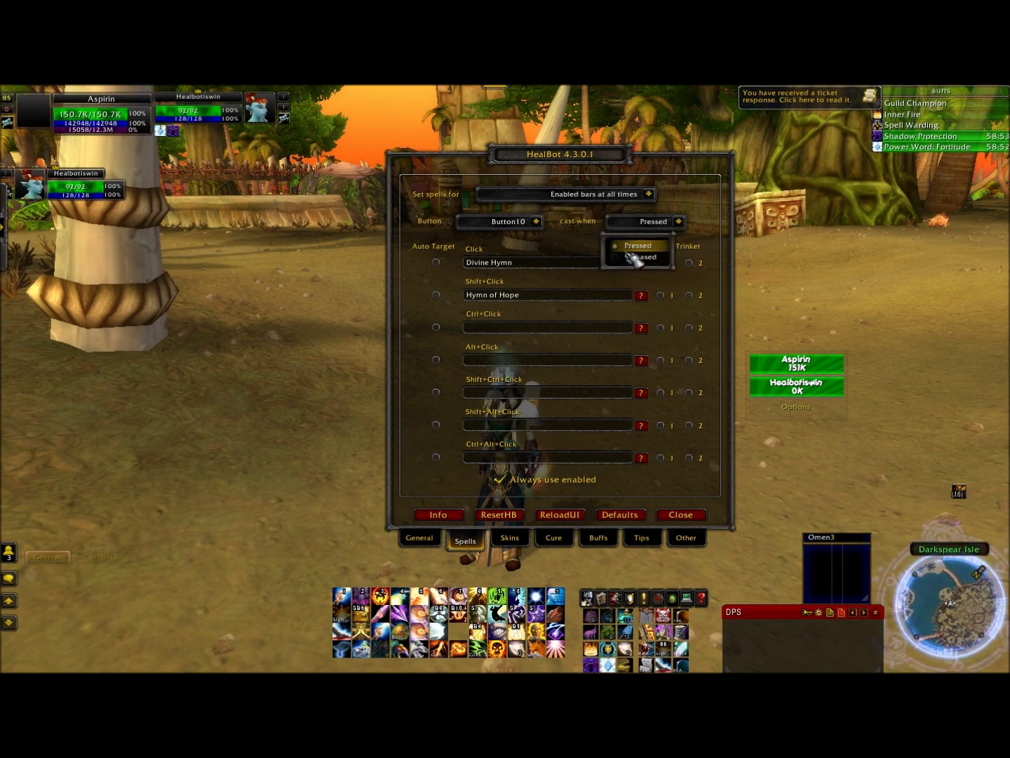
click(640, 256)
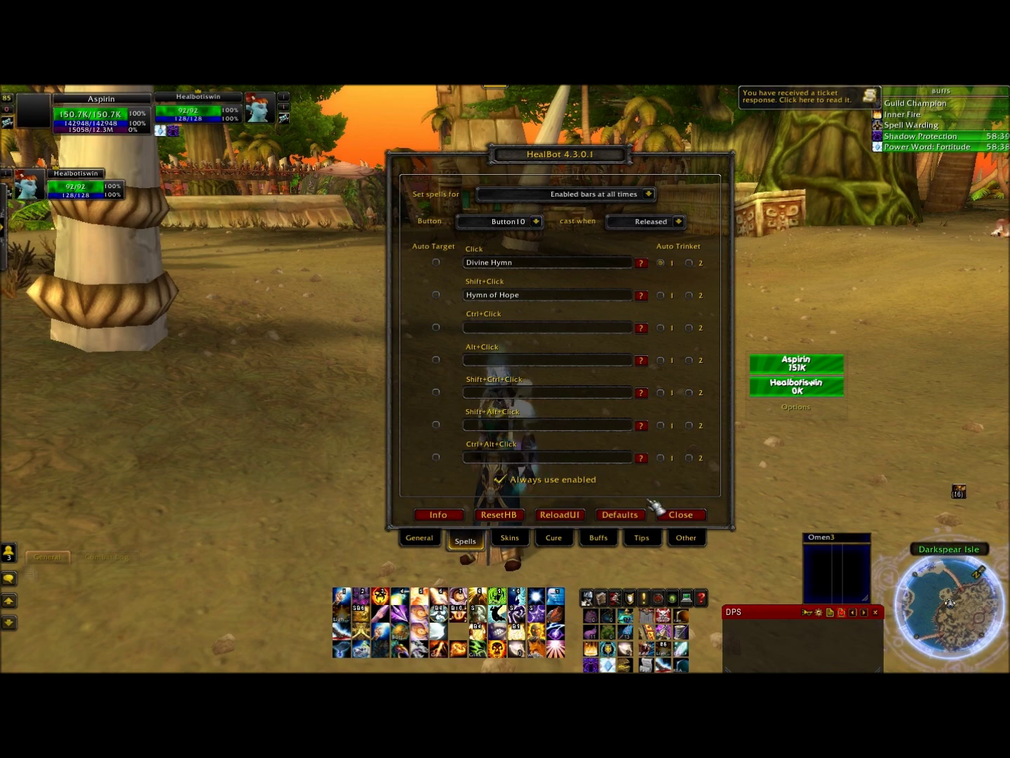
click(678, 520)
Back away from the party member and send the whisper reply 'Okay thanks'.
drag(541, 299, 614, 300)
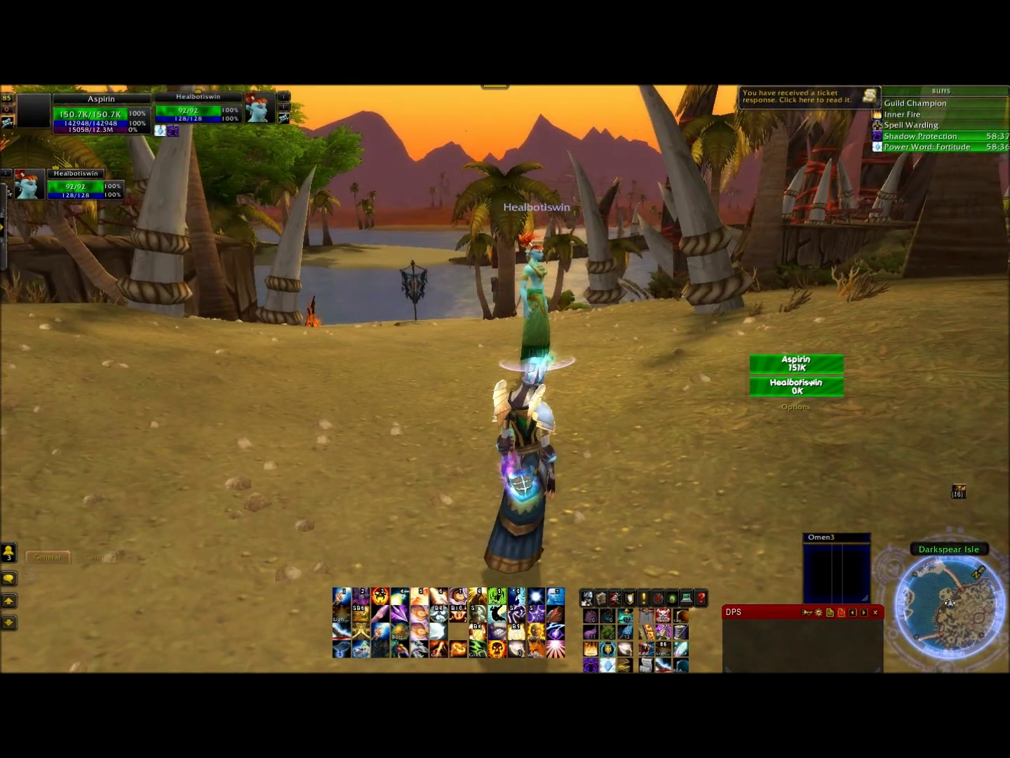
key(s)
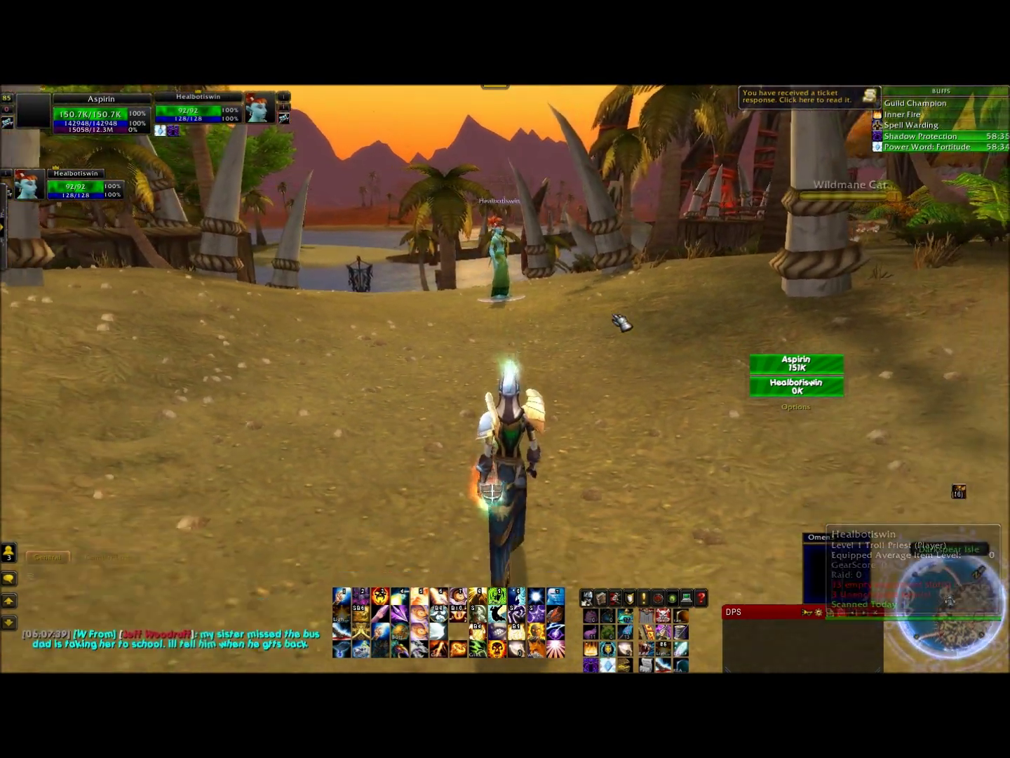
key(s)
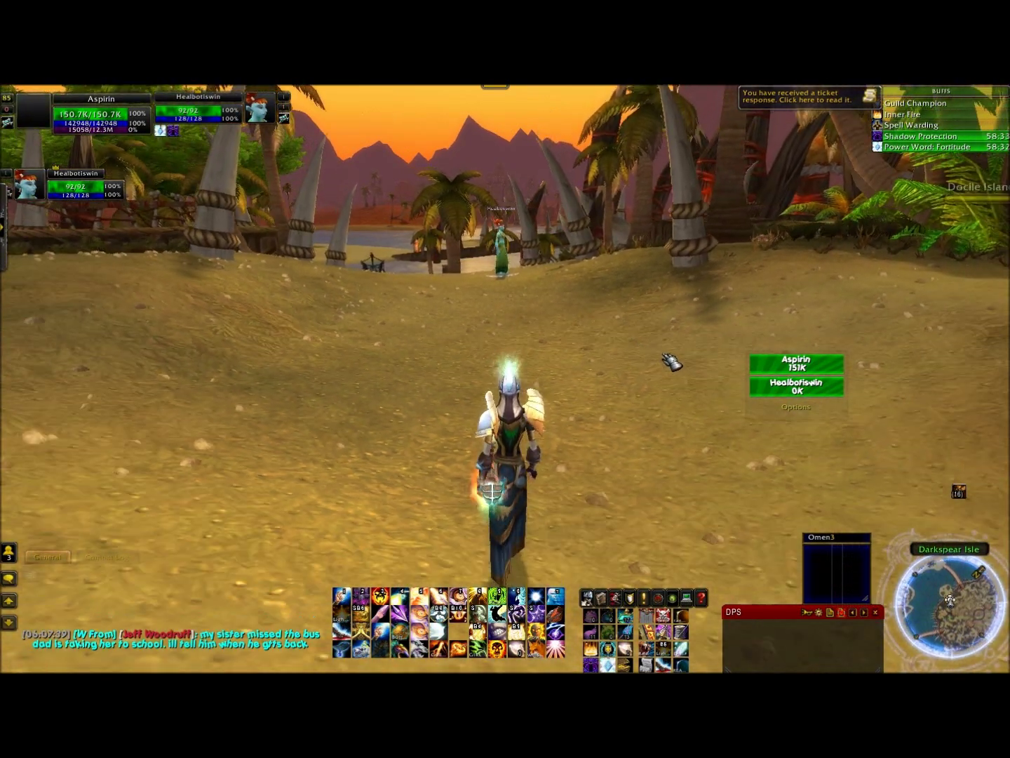
key(s)
key(r)
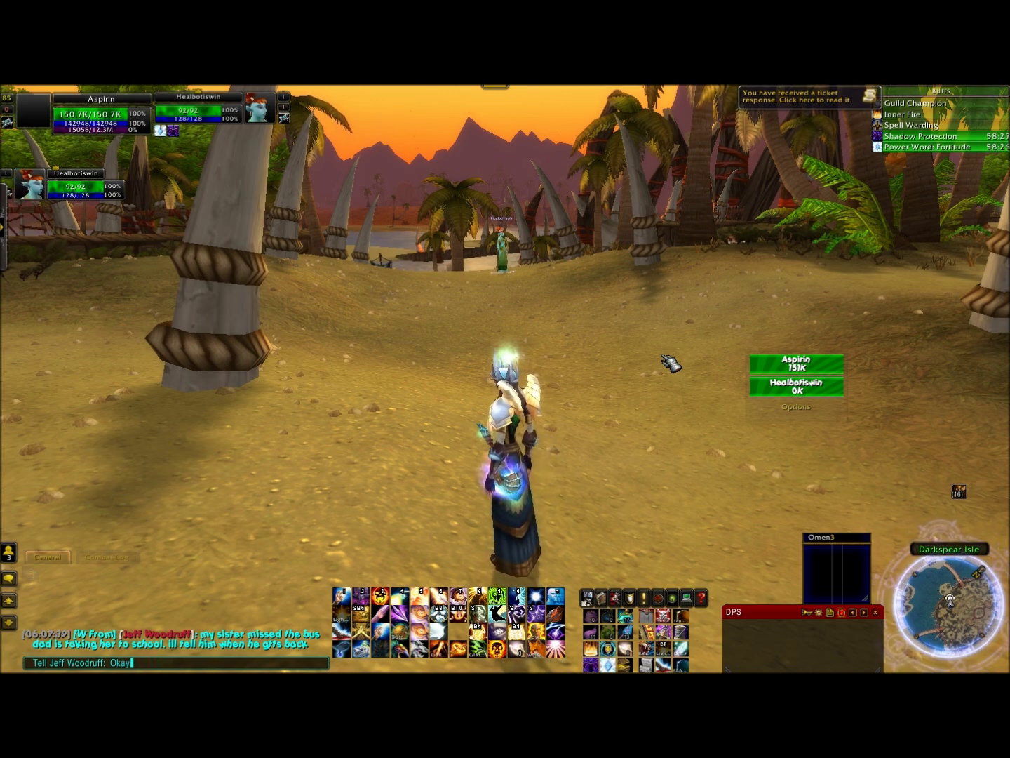
key(Return)
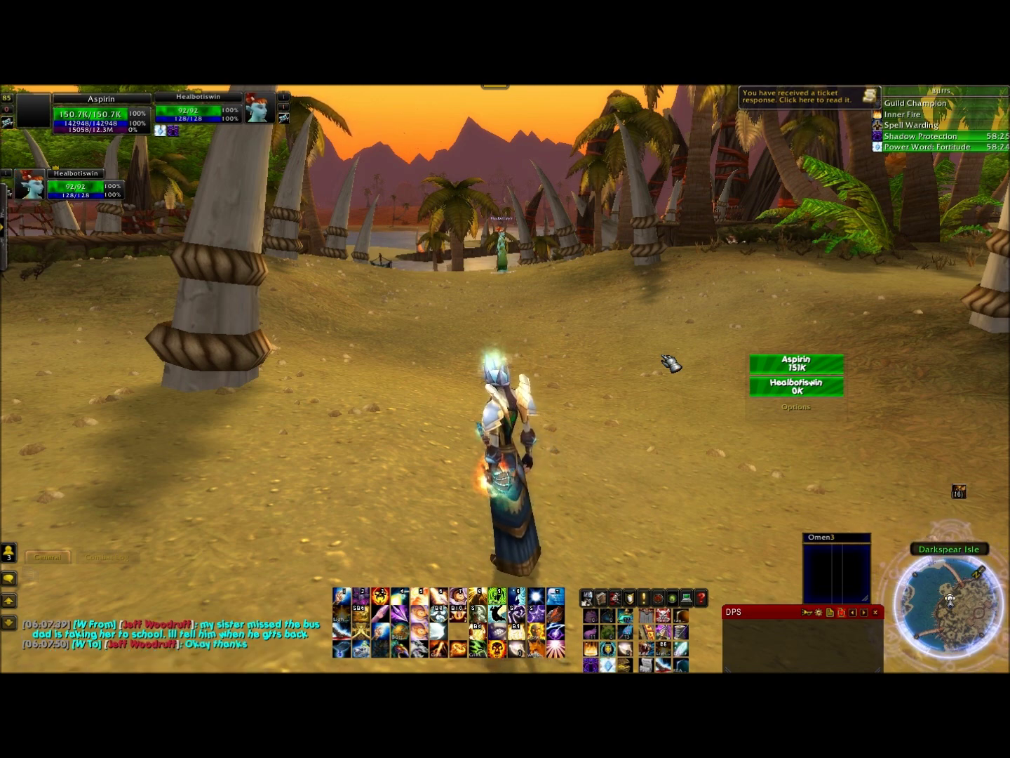
Keep backing up toward the Wildmane Cat while turning to look around.
key(d)
key(a)
key(s)
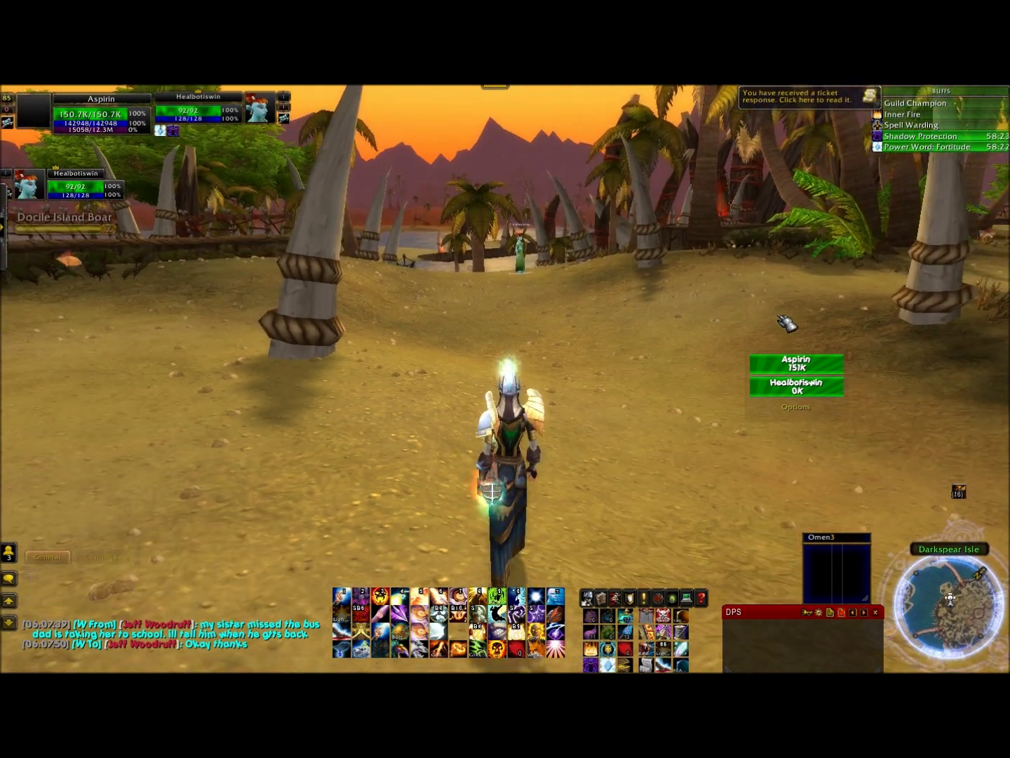
key(d)
key(s)
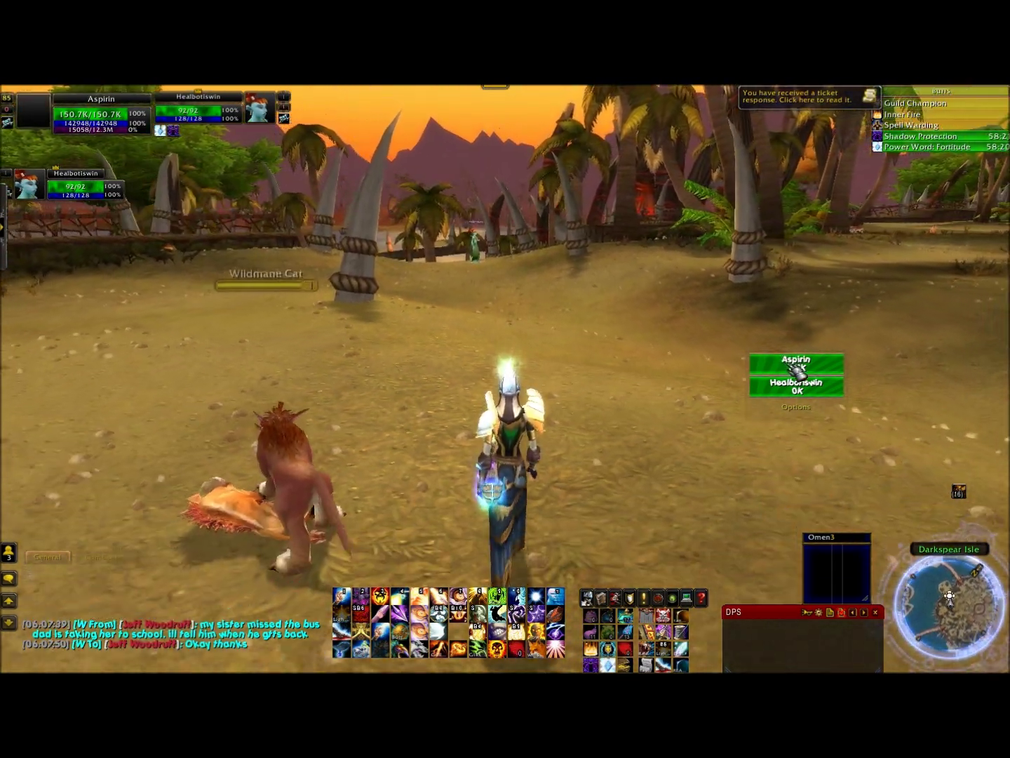
Move into range and cast Heal on the party member from their HealBot bar.
key(w)
click(798, 392)
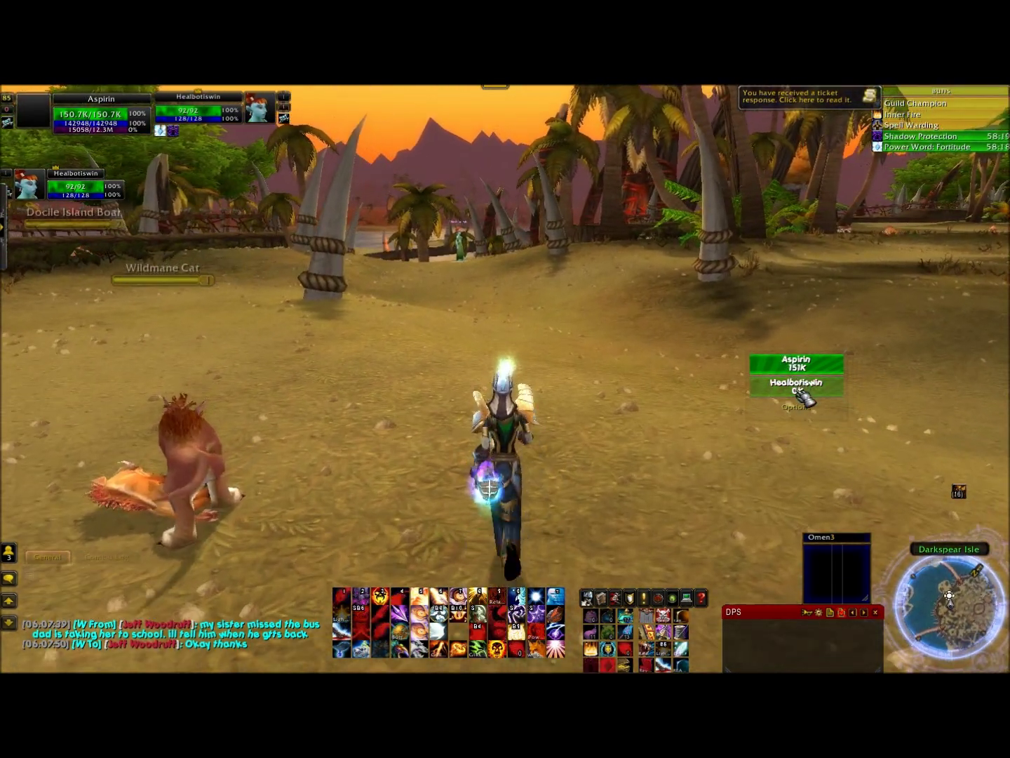
click(805, 393)
click(807, 393)
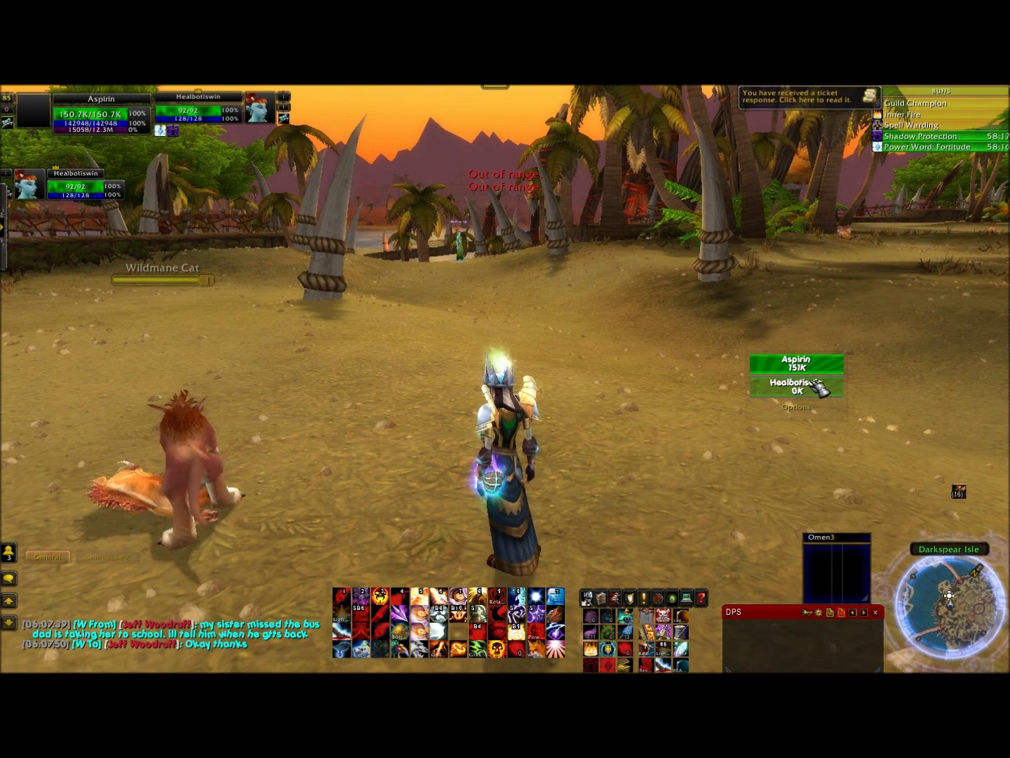
key(w)
key(w)
click(812, 386)
click(812, 386)
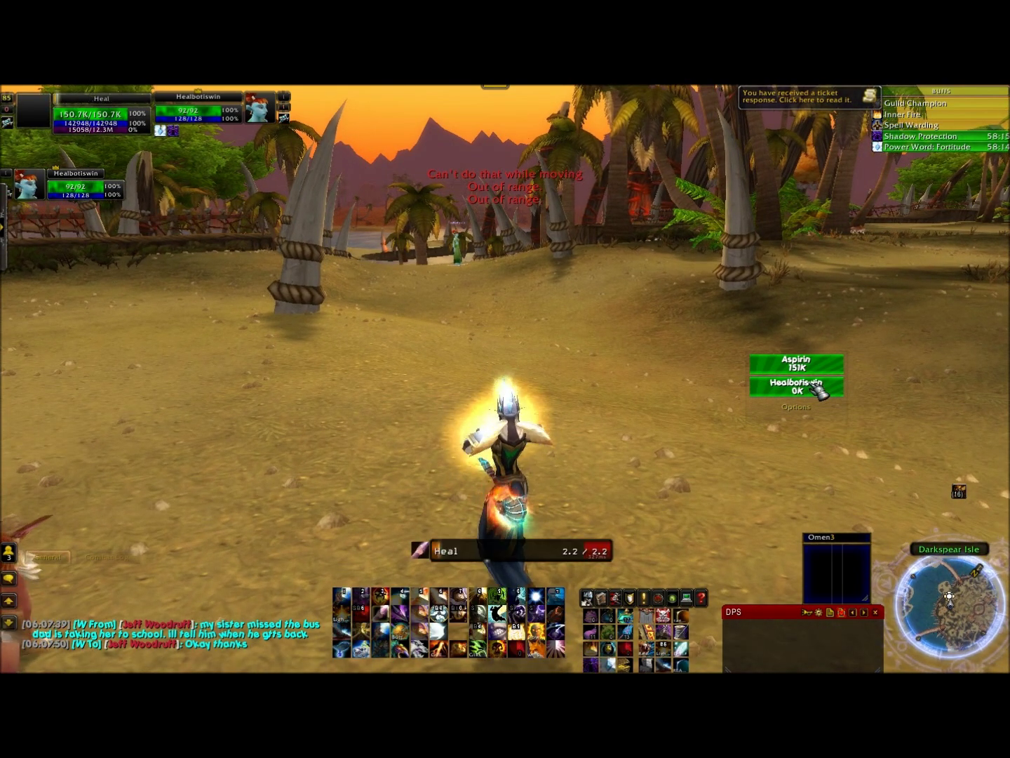
key(w)
key(s)
key(s)
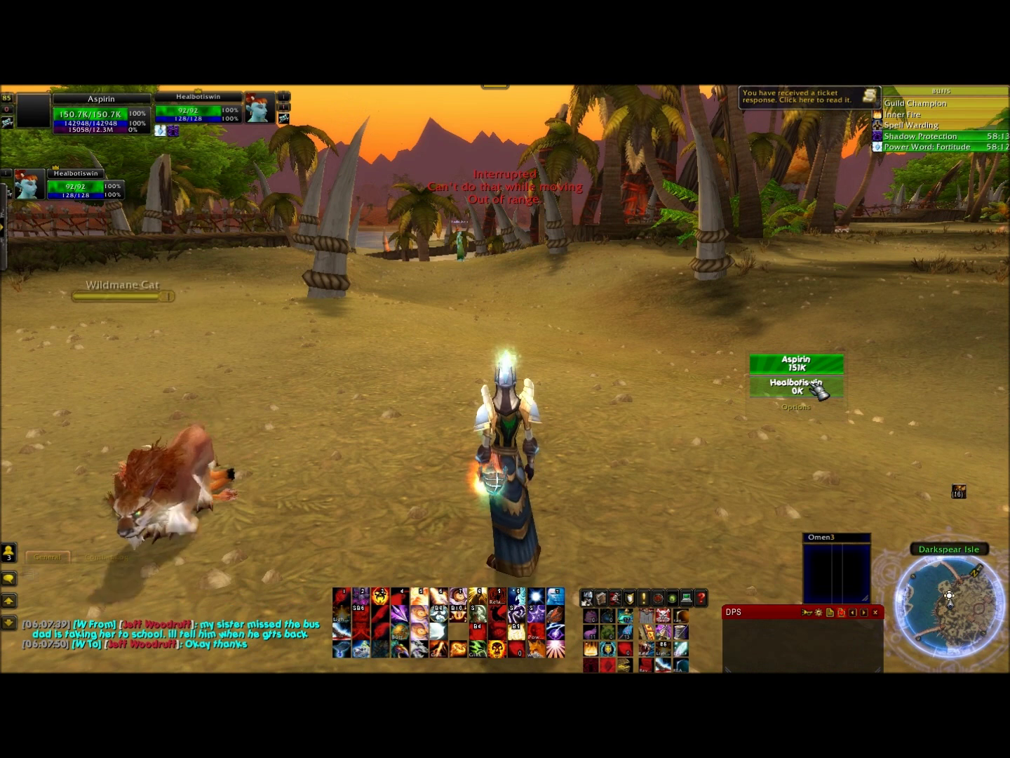
click(810, 388)
key(w)
click(809, 391)
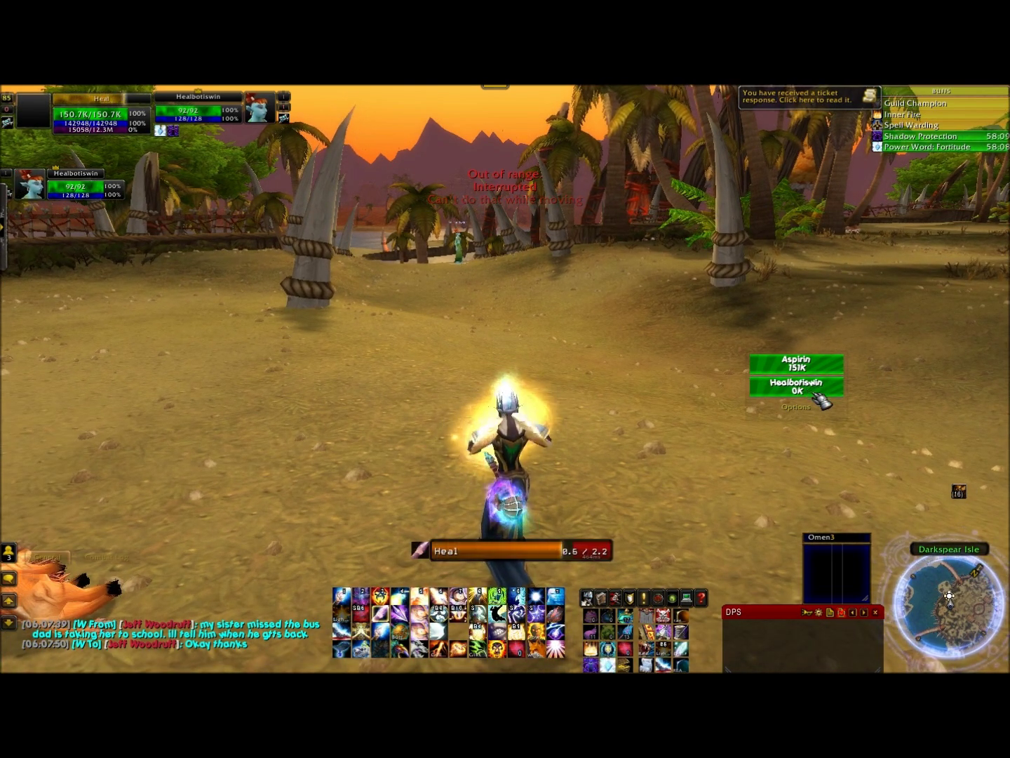
Cast Greater Heal, Flash Heal, the shield and Penance on the party member.
click(814, 393)
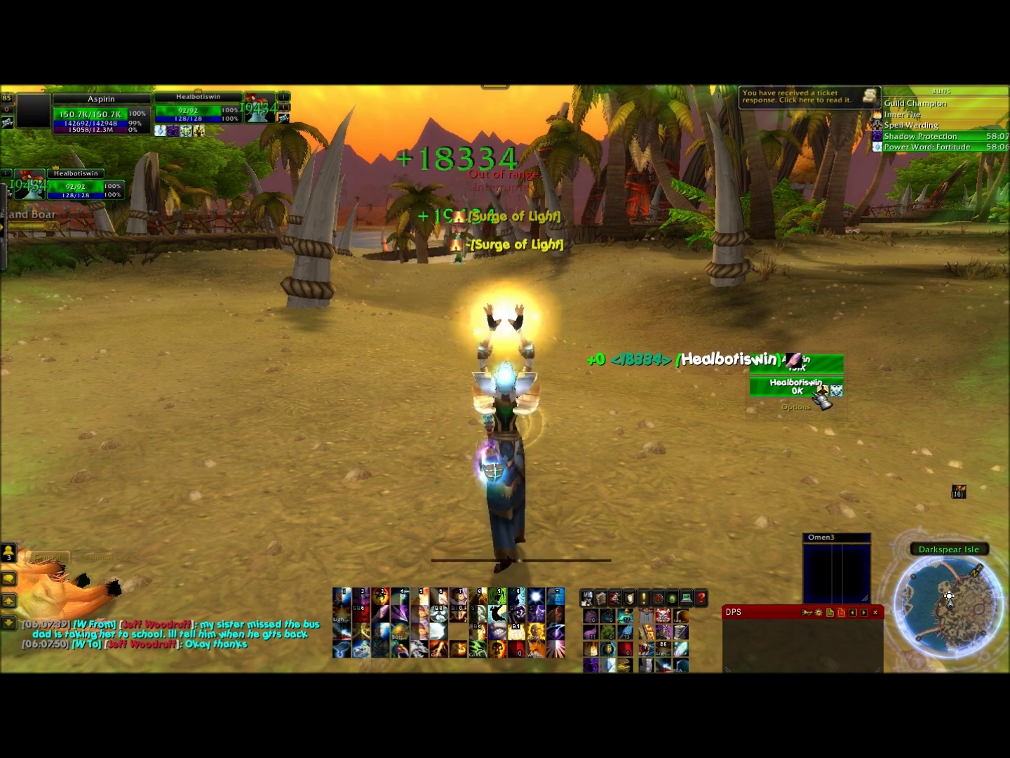
click(823, 398)
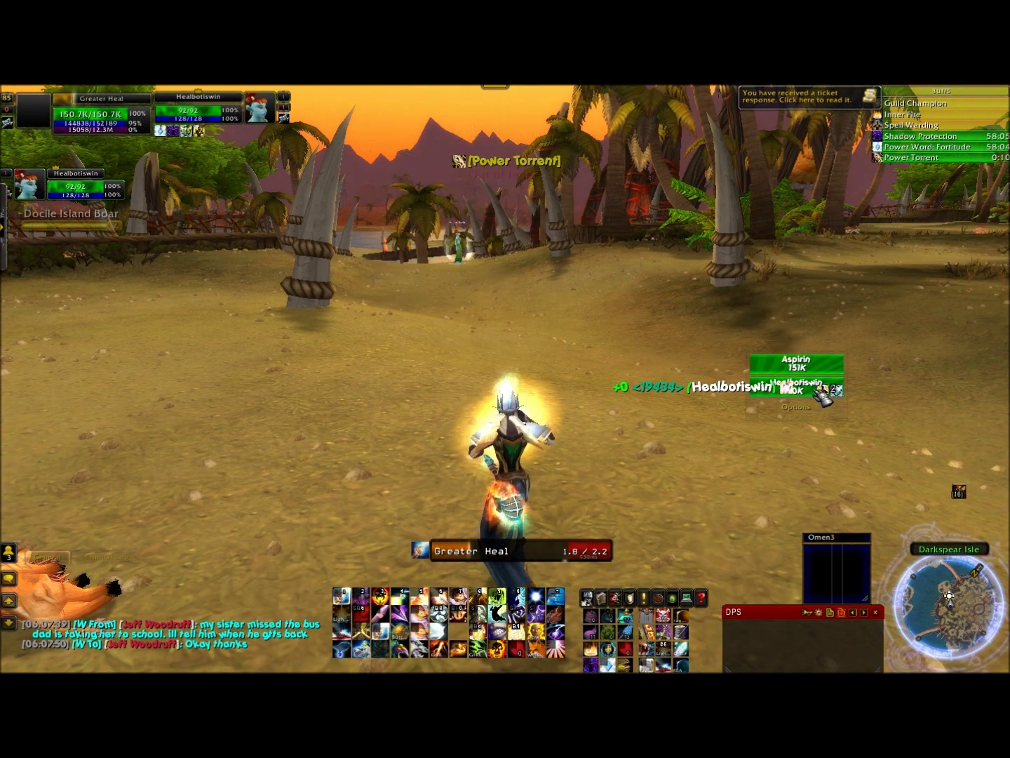
click(822, 397)
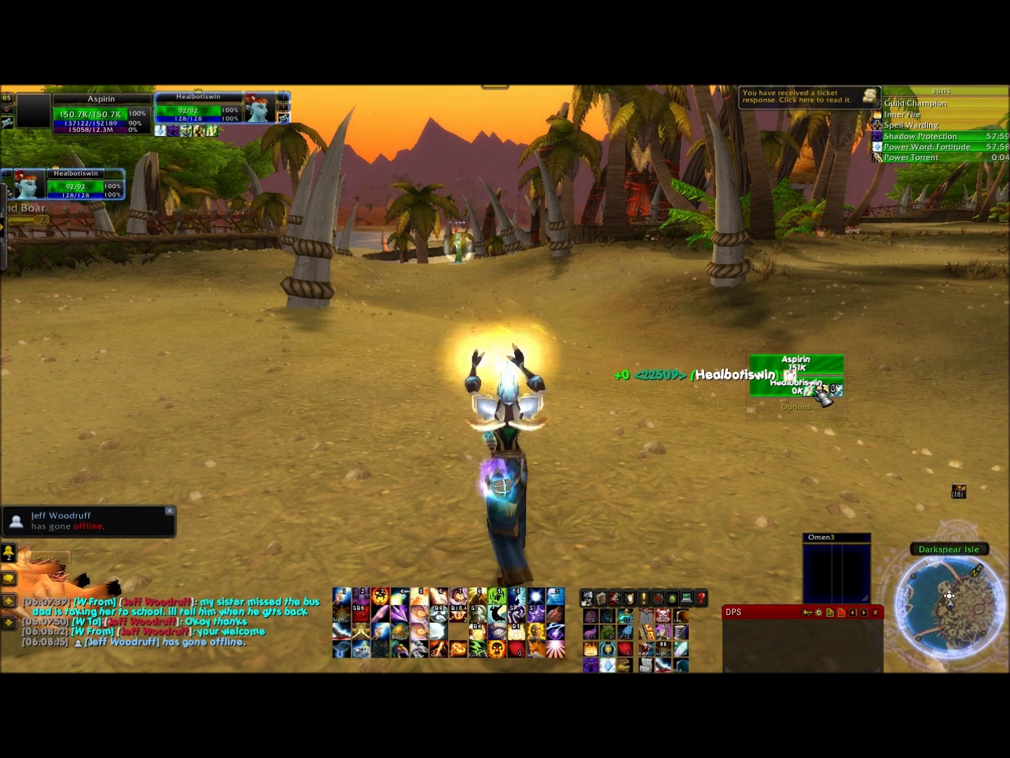
right_click(817, 392)
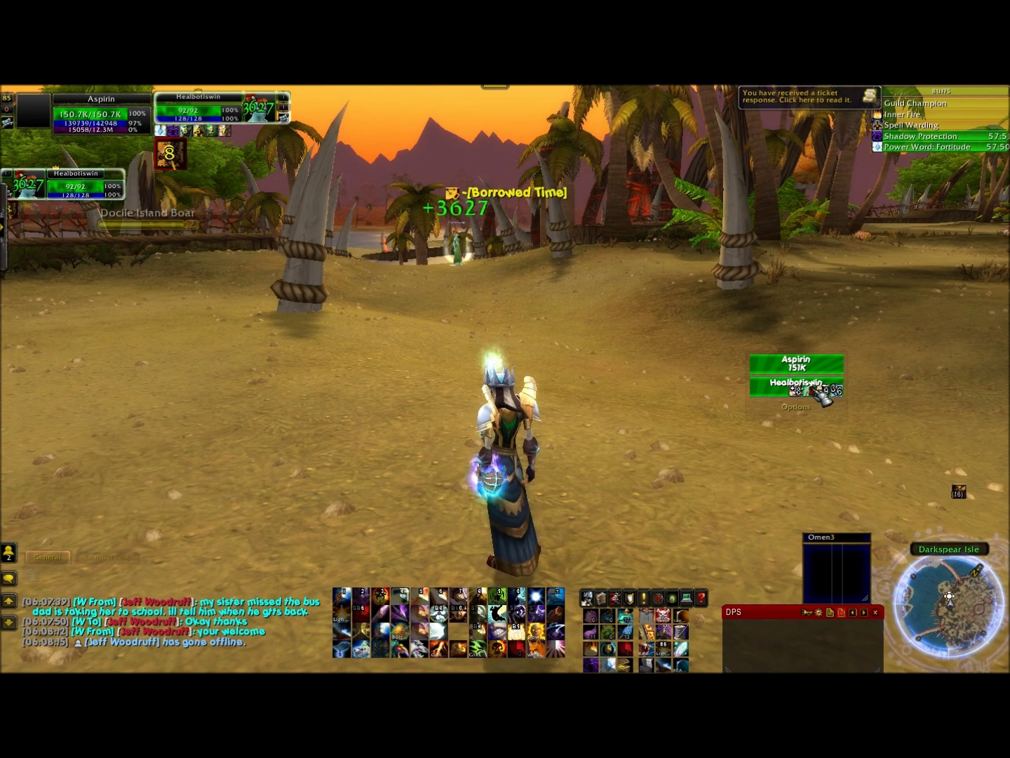
click(813, 388)
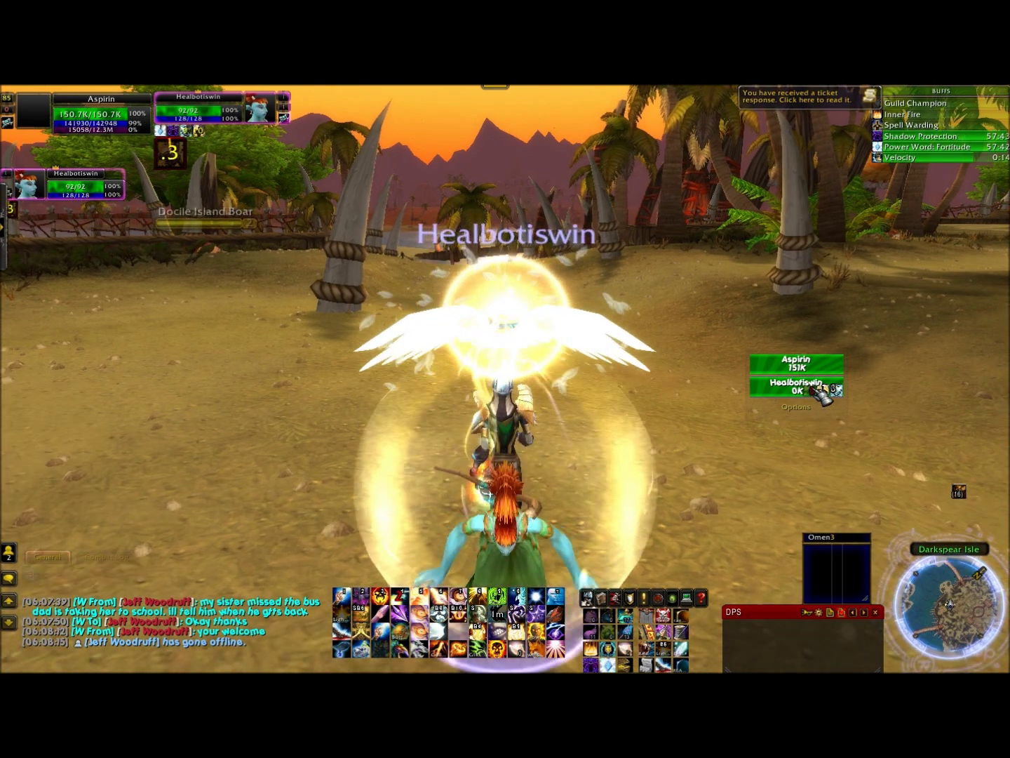
Cast Prayer of Healing and several more heals while turning the view around.
key(a)
key(space)
click(823, 394)
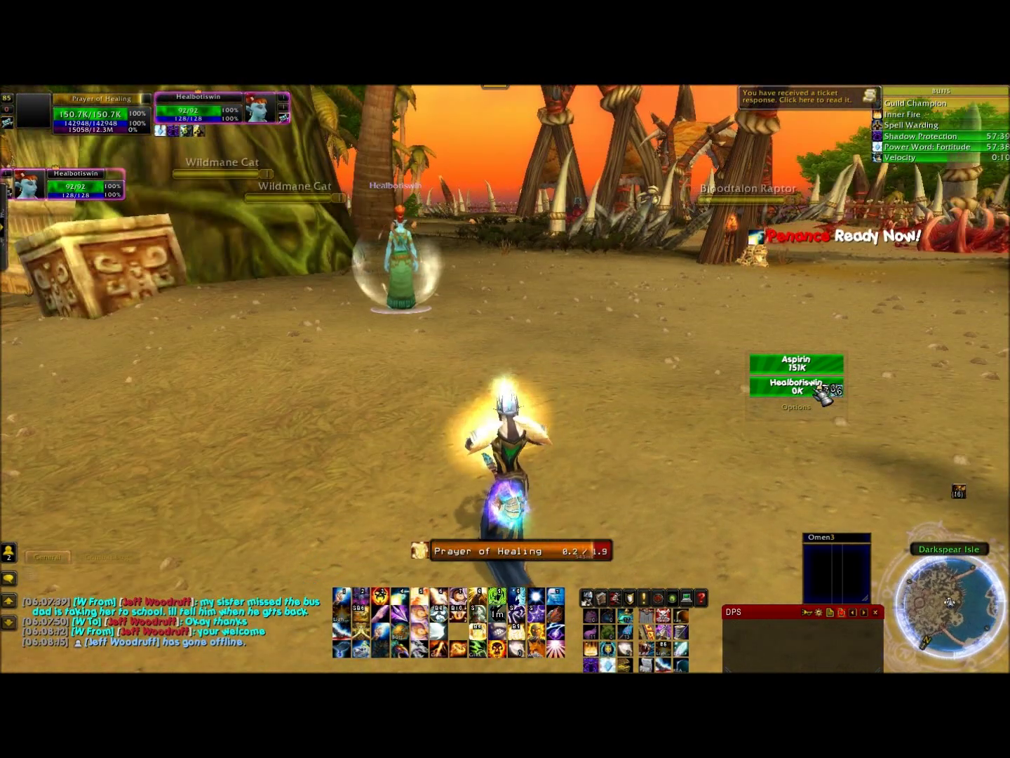
key(a)
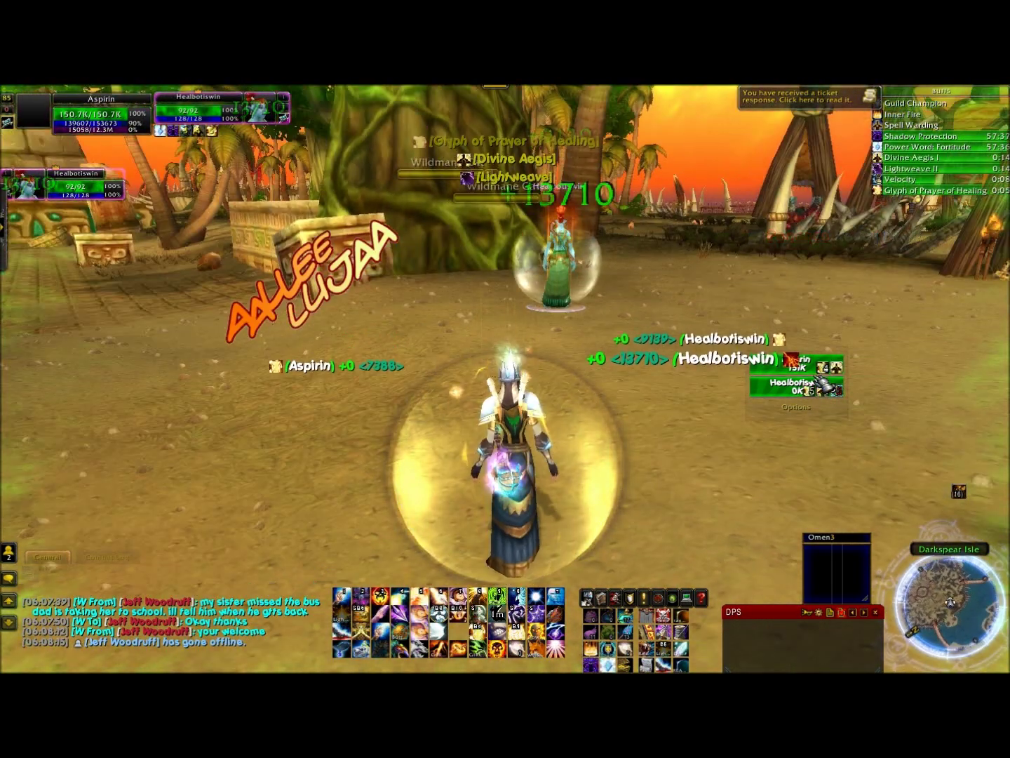
click(817, 385)
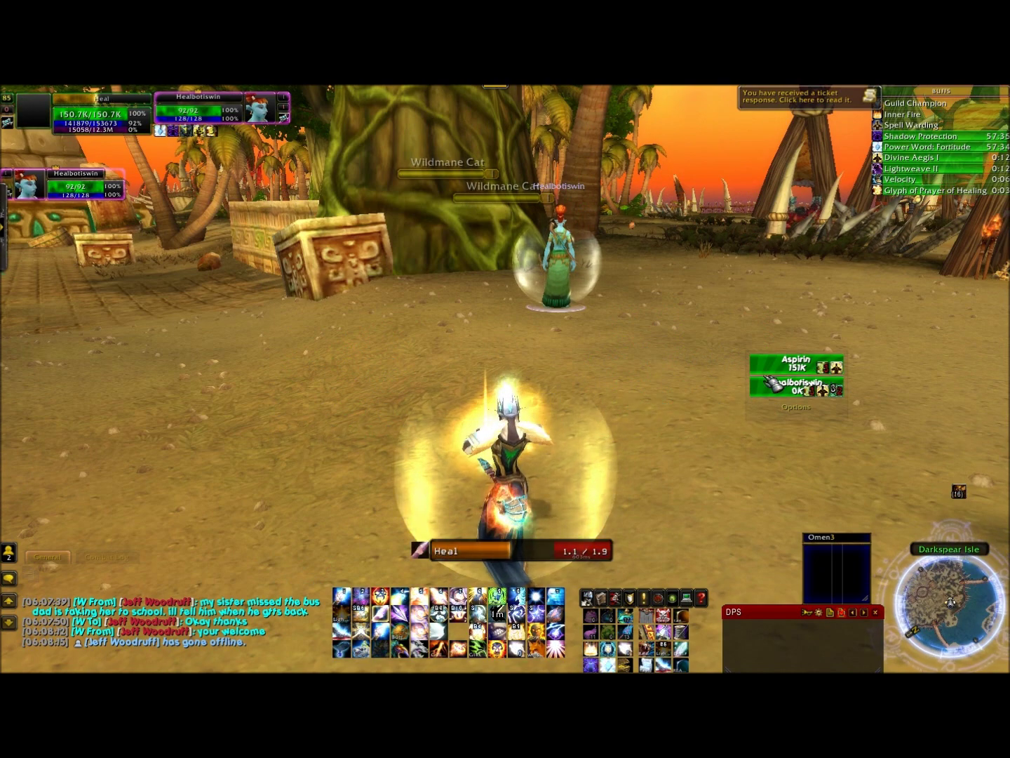
key(d)
key(a)
click(796, 388)
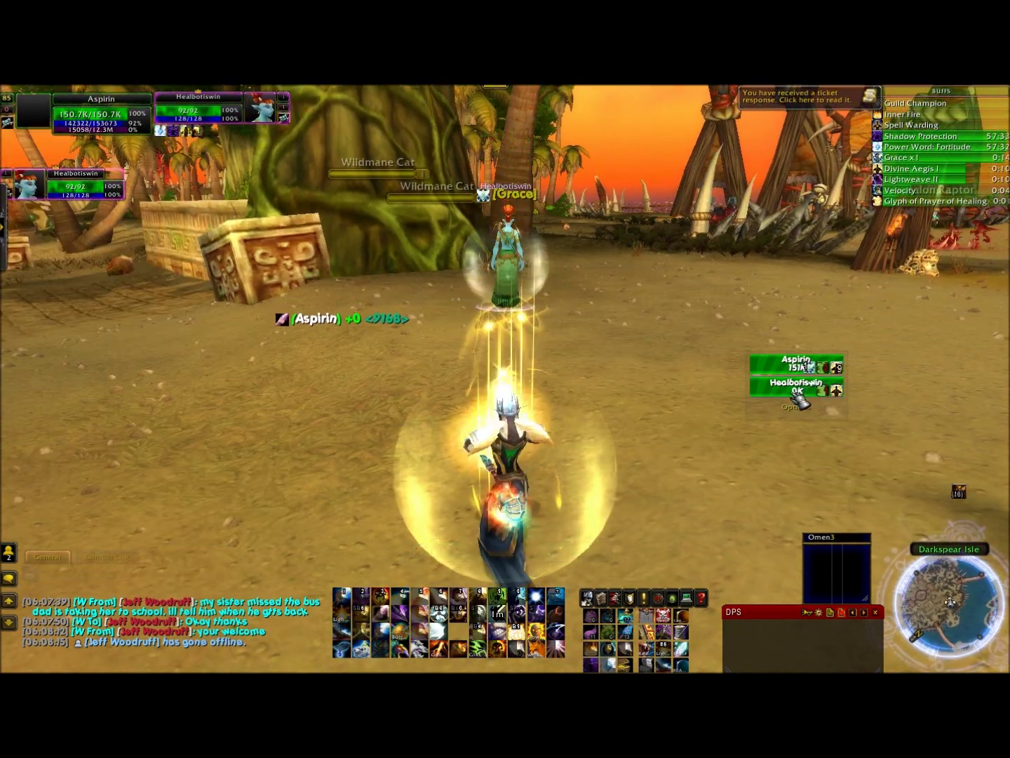
key(d)
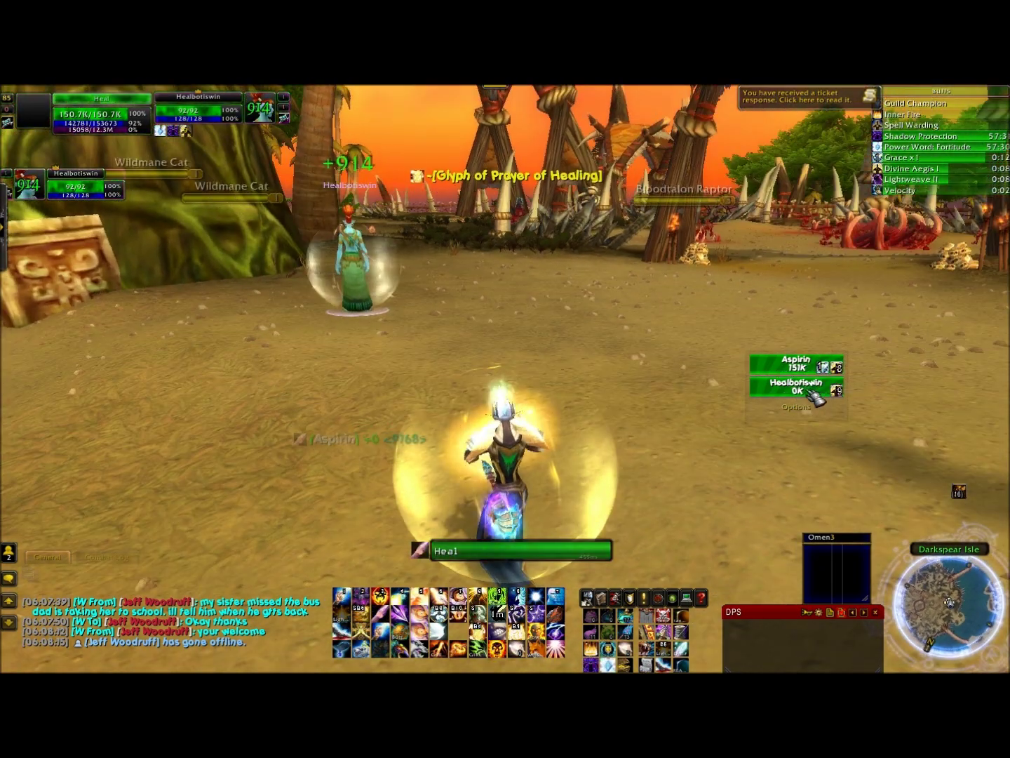
key(a)
click(790, 394)
key(d)
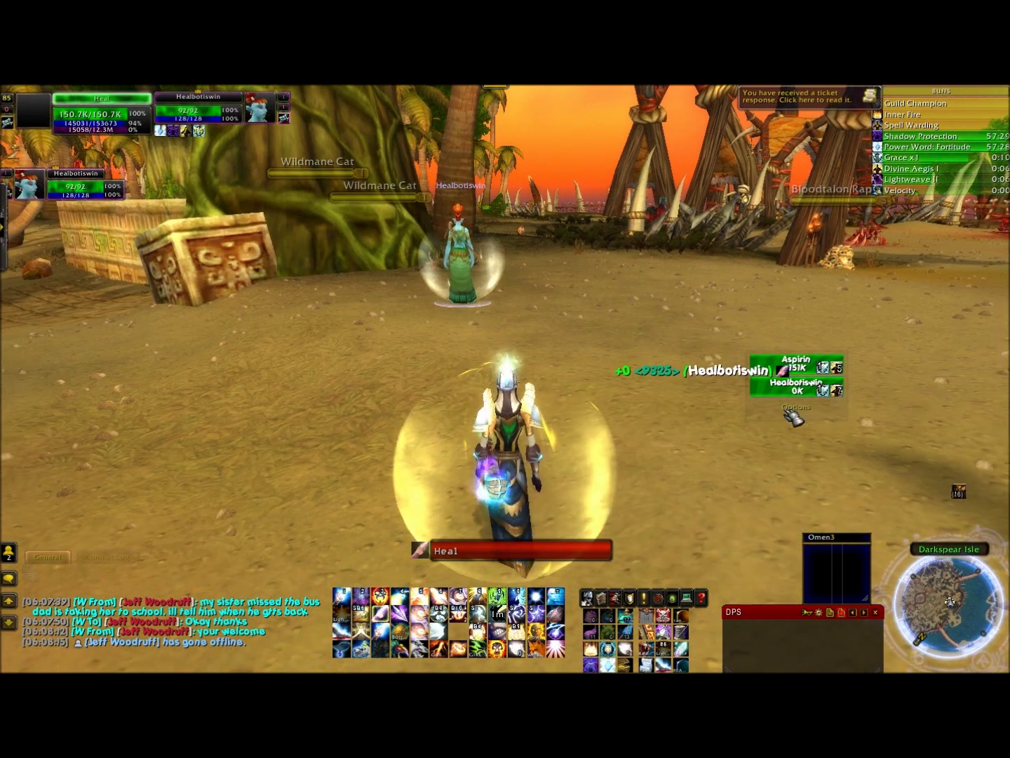
Bring up the HealBot options on the missing-buff monitoring settings.
click(788, 408)
key(a)
click(600, 538)
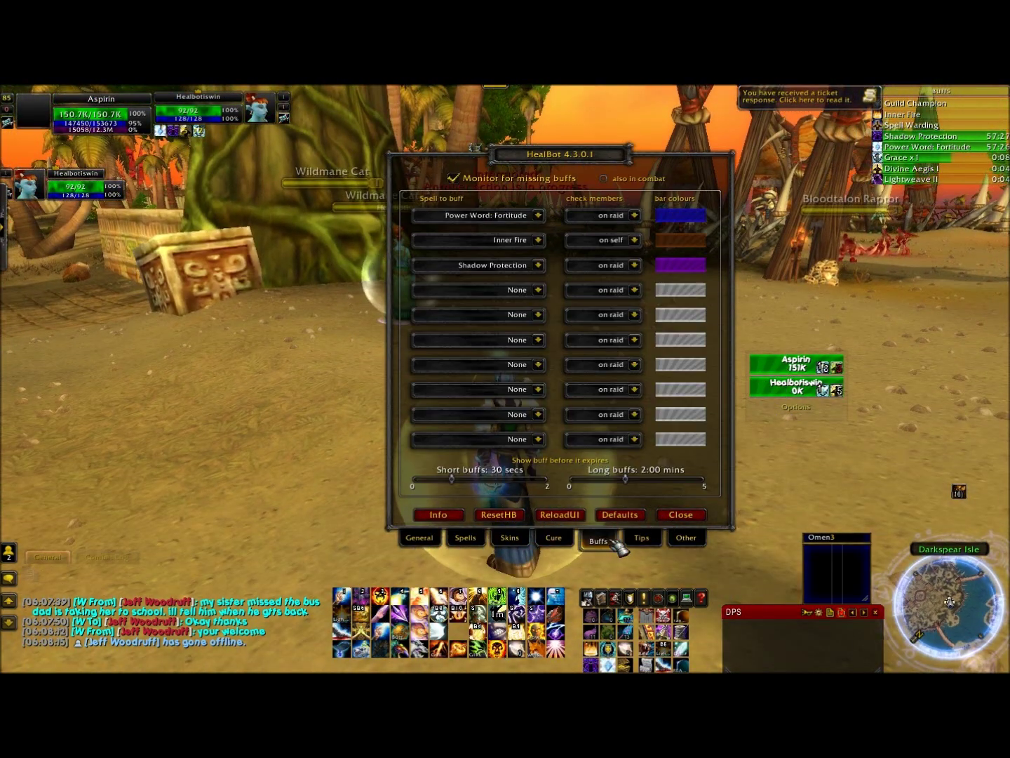
View the Tips settings after Buffs, then close the HealBot options.
click(642, 538)
key(a)
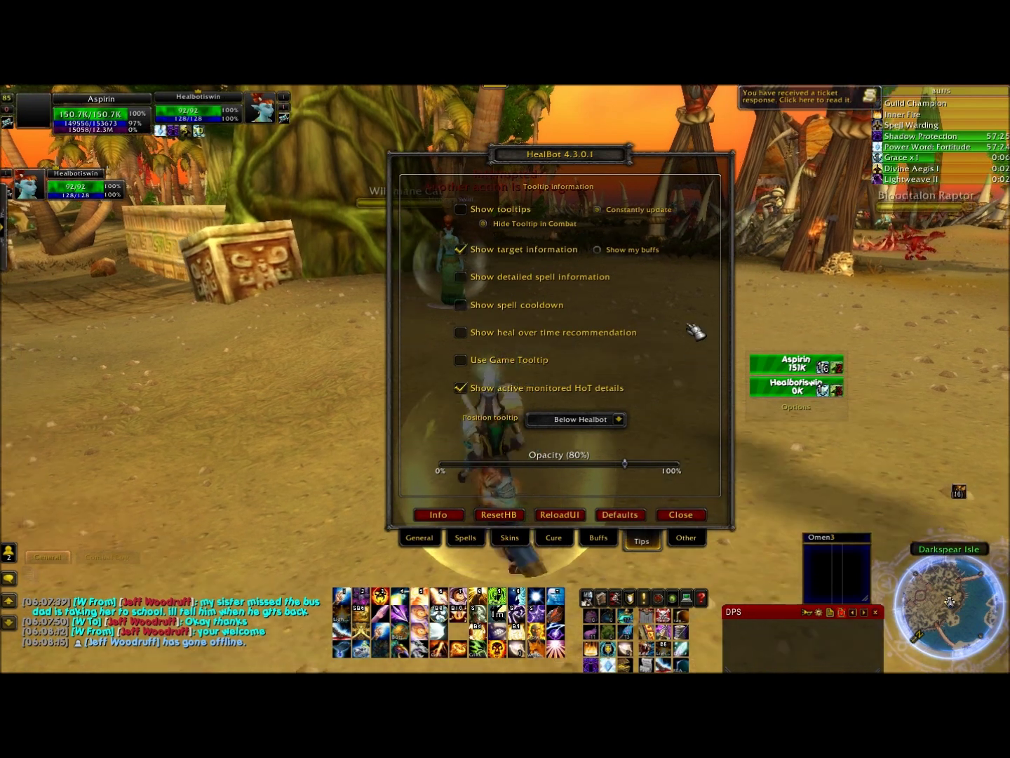
click(698, 519)
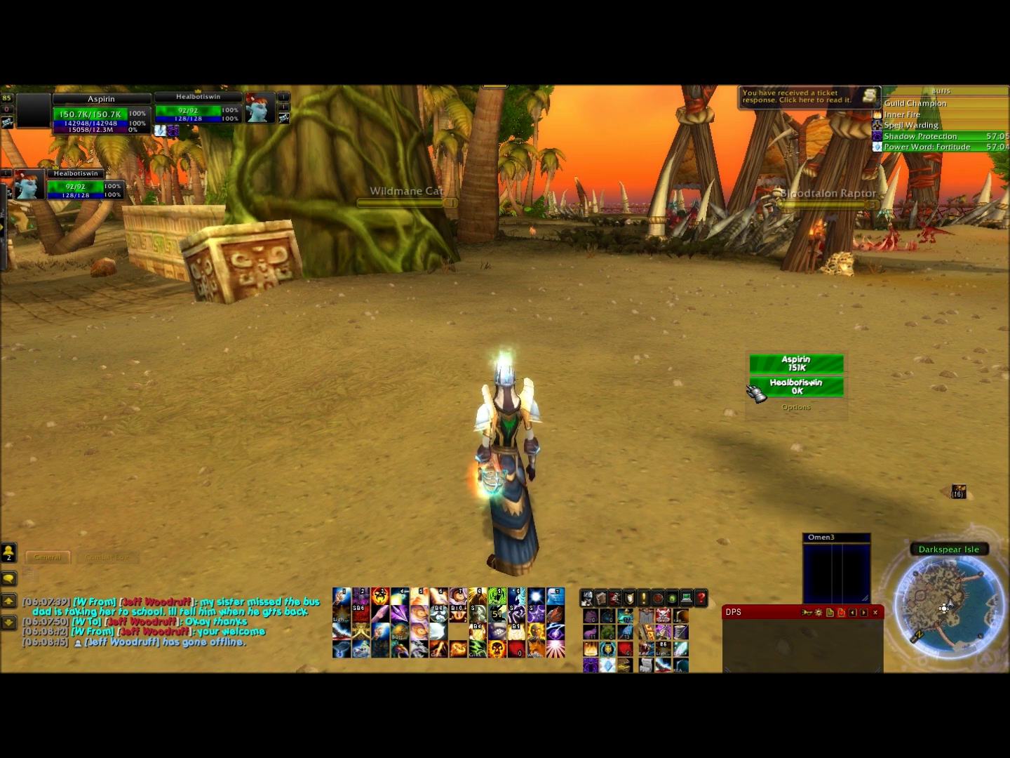
Run past the huts toward the Wildmane Cat and Docile Island Boar fight.
key(a)
key(w)
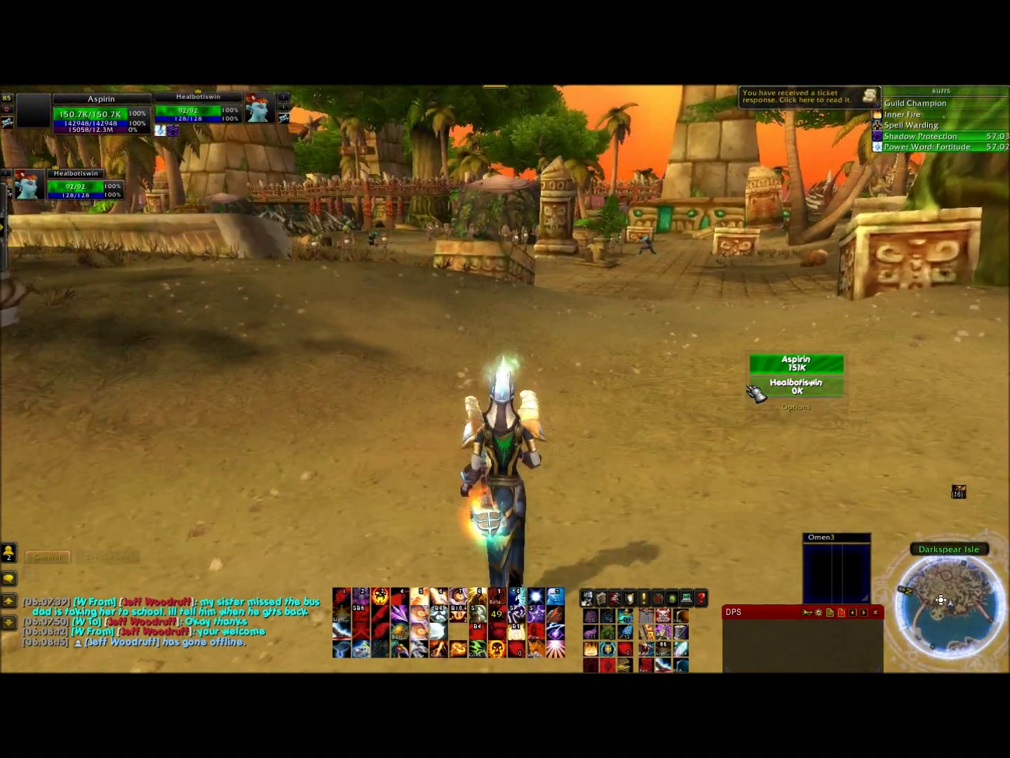
key(a)
key(d)
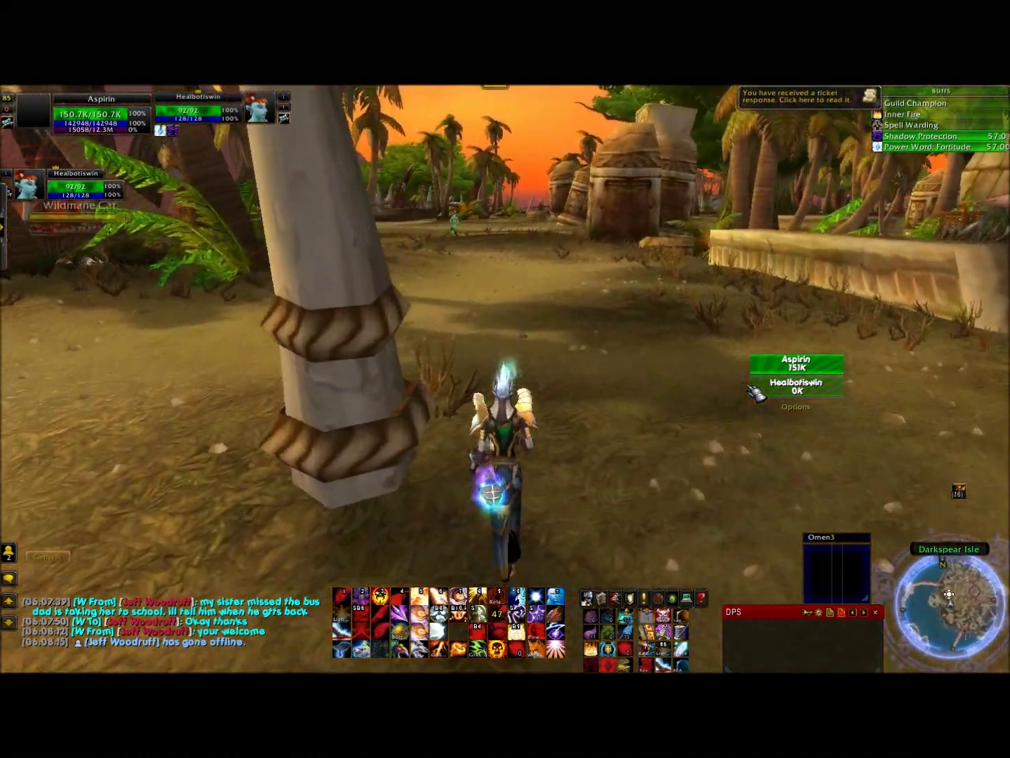
key(d)
key(w)
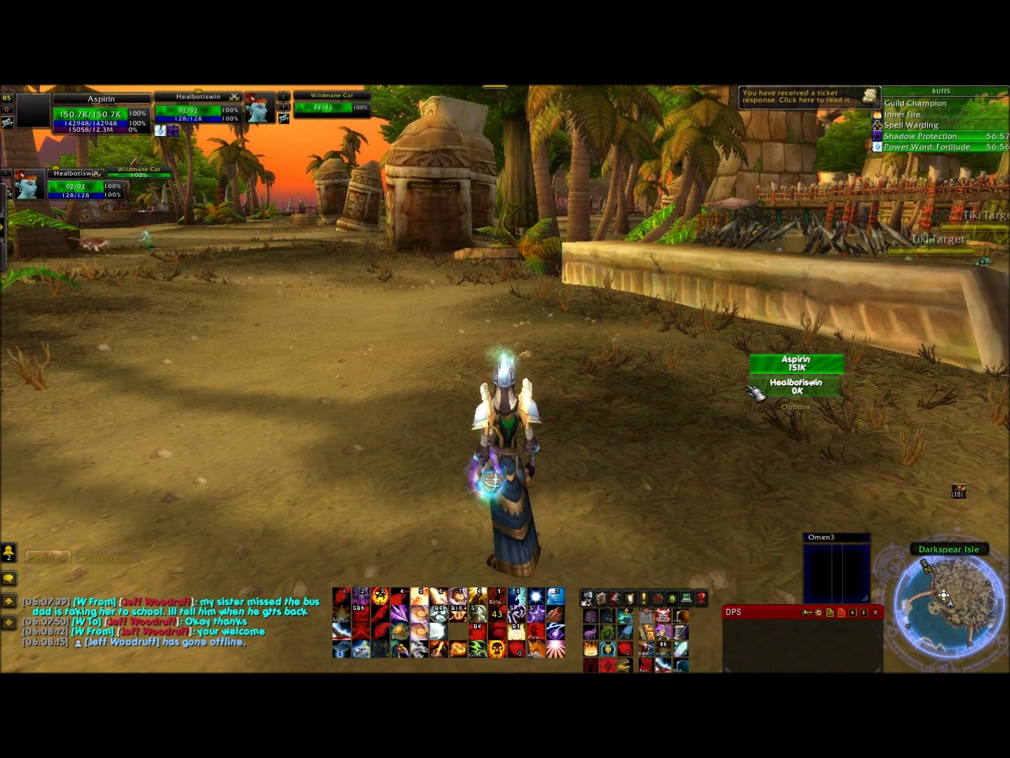
key(a)
key(w)
key(a)
key(w)
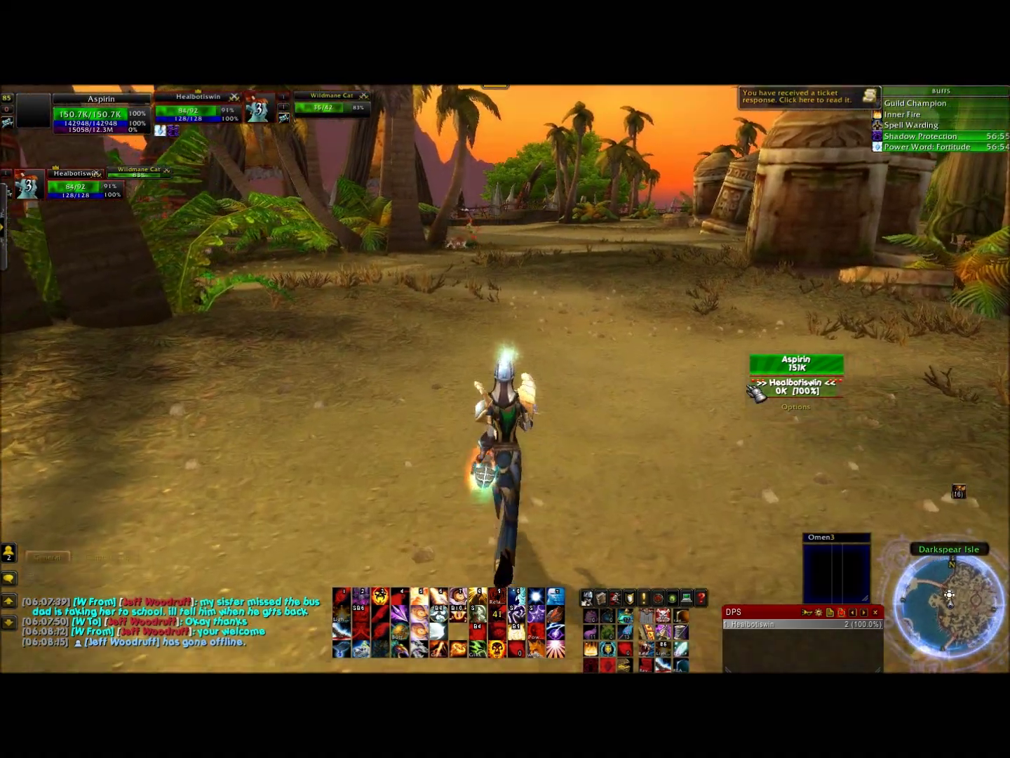
key(a)
key(w)
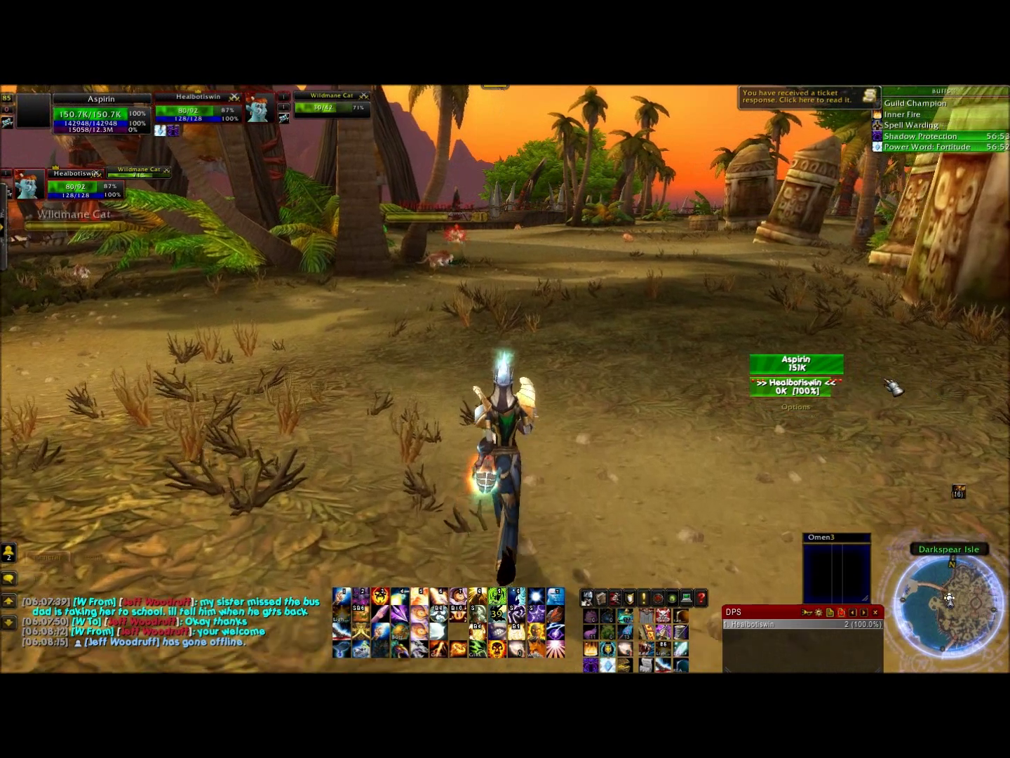
key(a)
key(w)
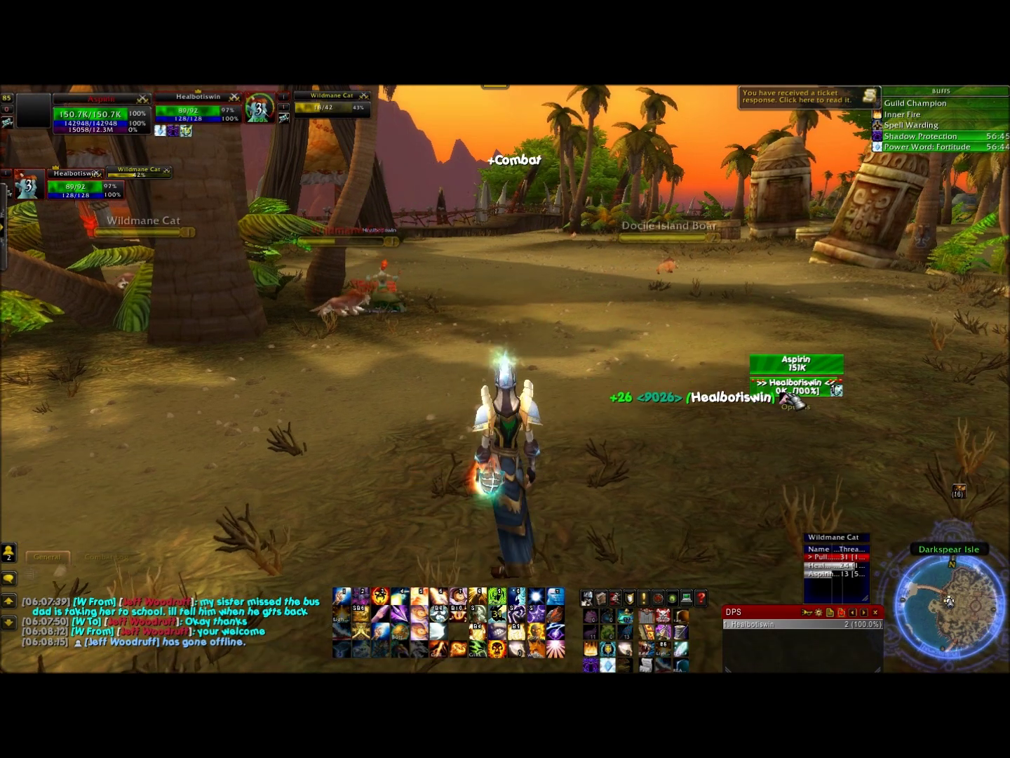
key(e)
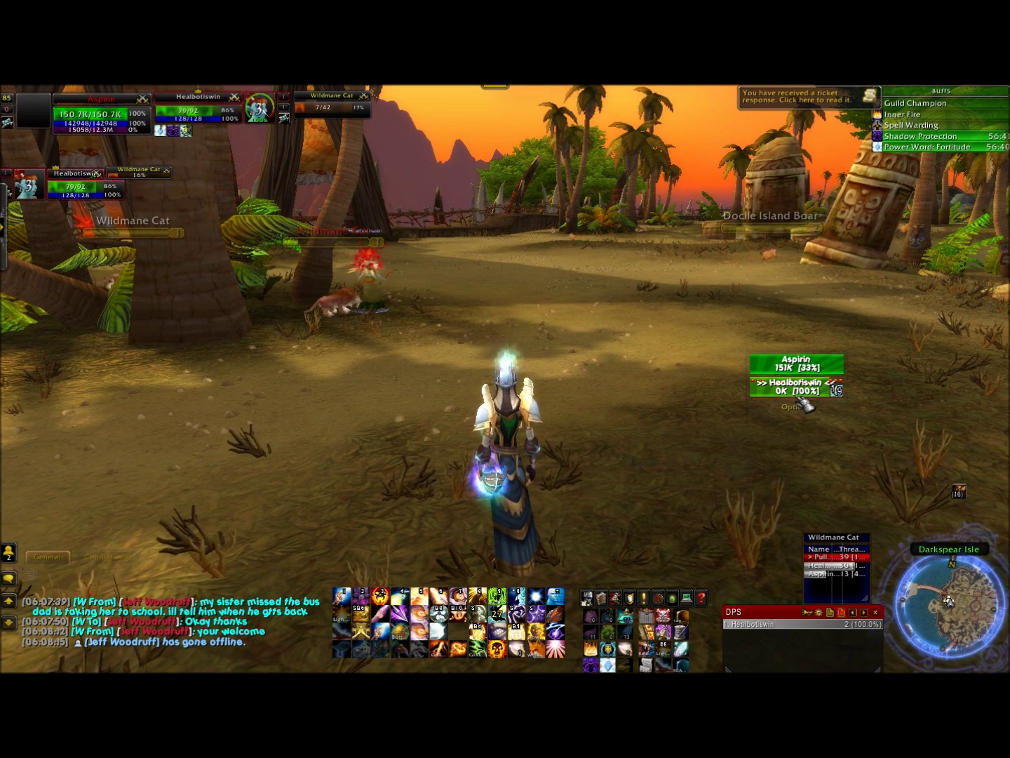
Heal the party member from their bar, then reposition closer to them.
click(803, 391)
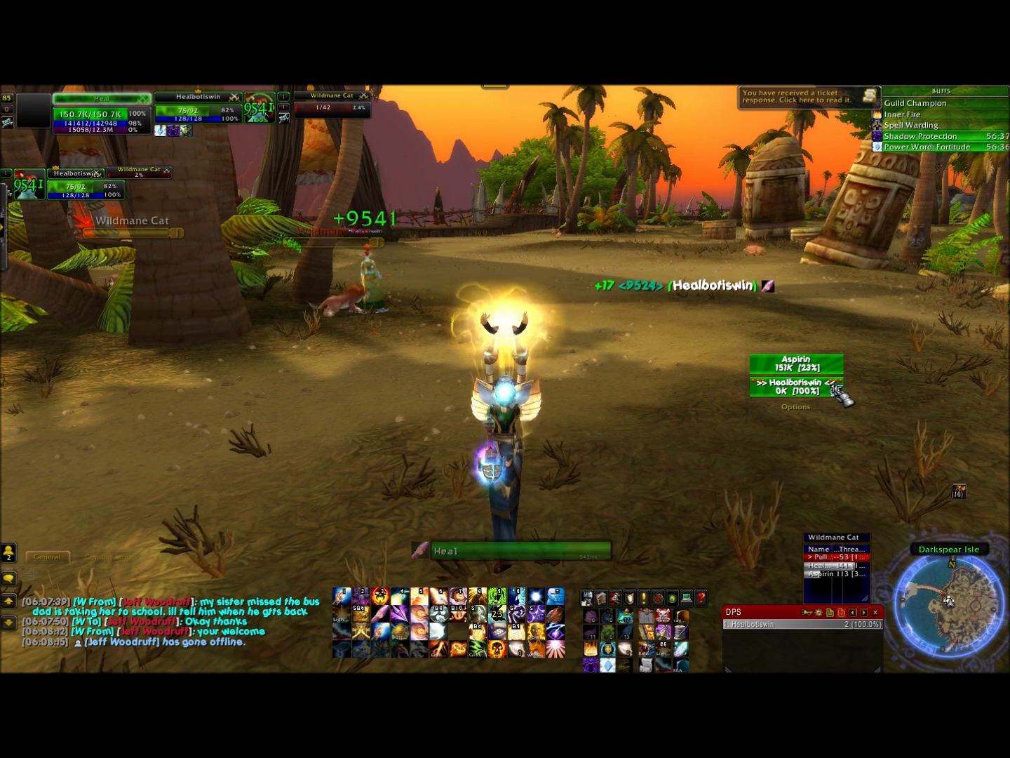
key(a)
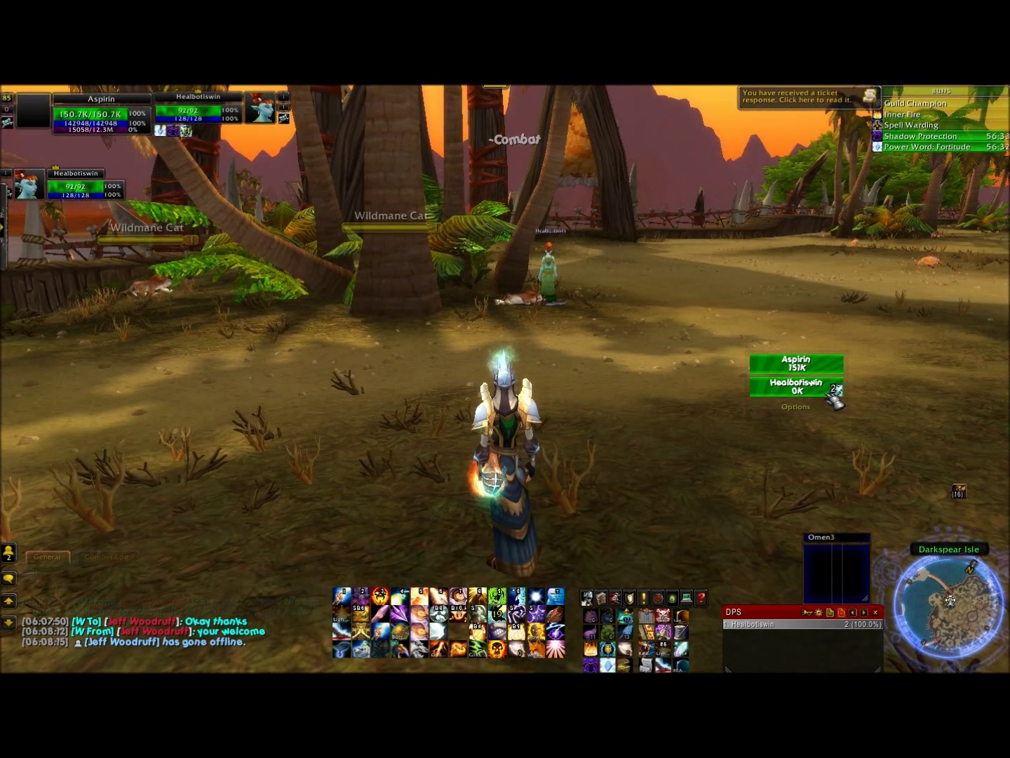
key(d)
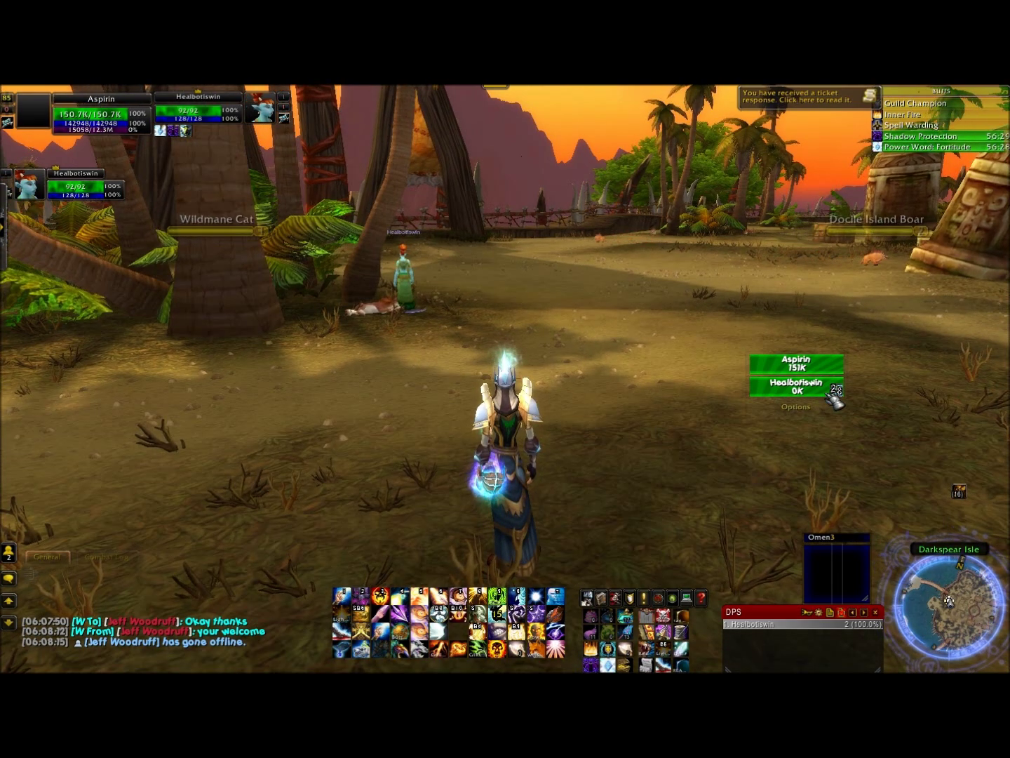
key(w)
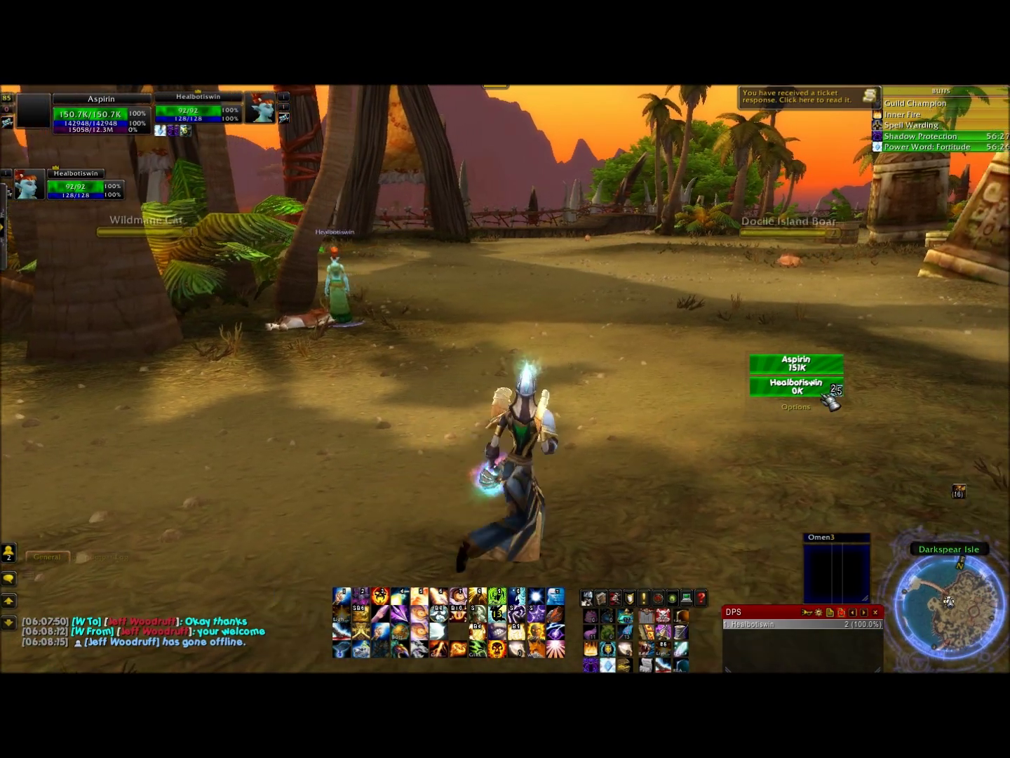
key(a)
key(d)
key(a)
key(d)
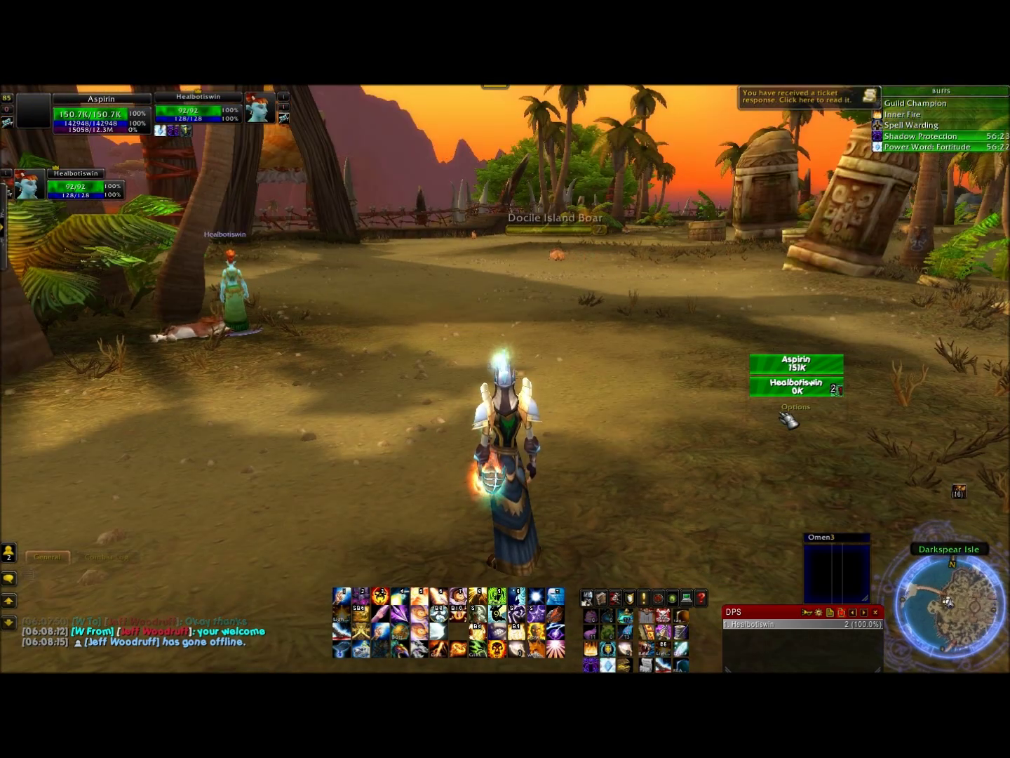
key(a)
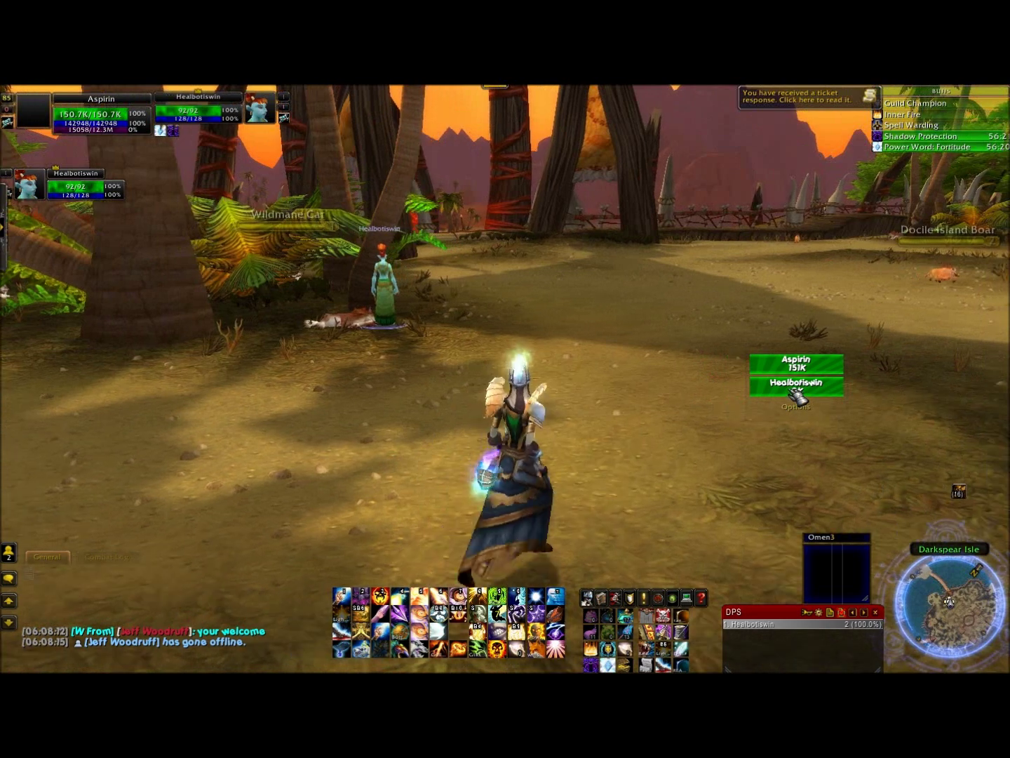
key(w)
key(d)
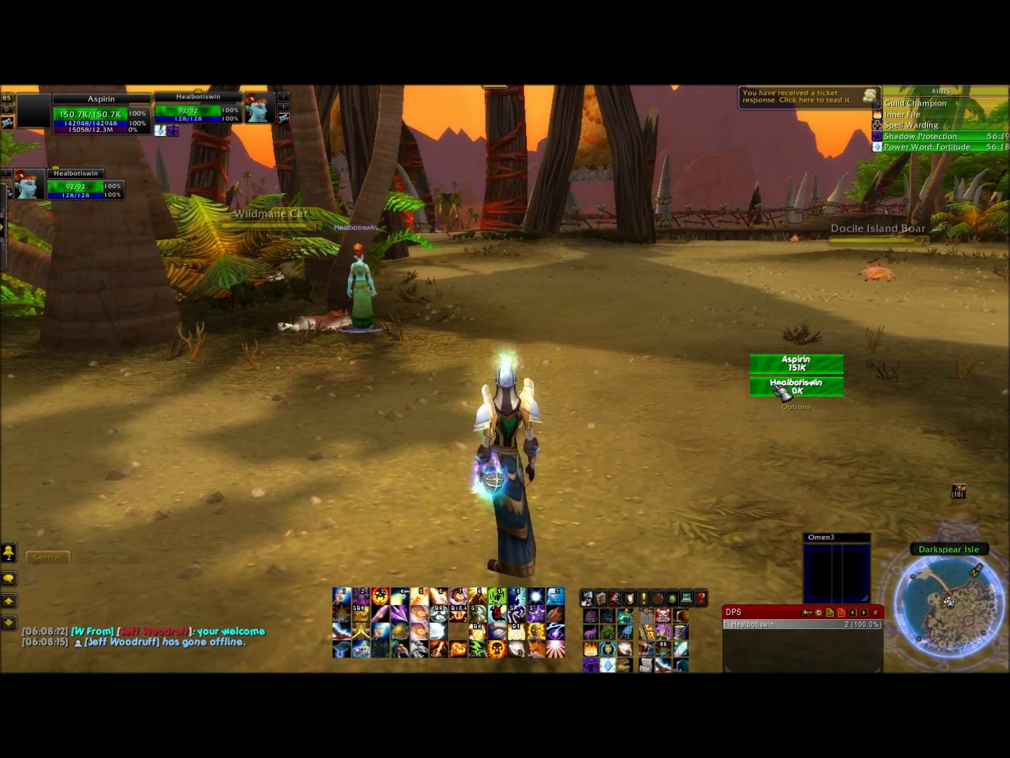
Start Prayer of Healing, break it off, and heal the party member again.
click(782, 391)
key(w)
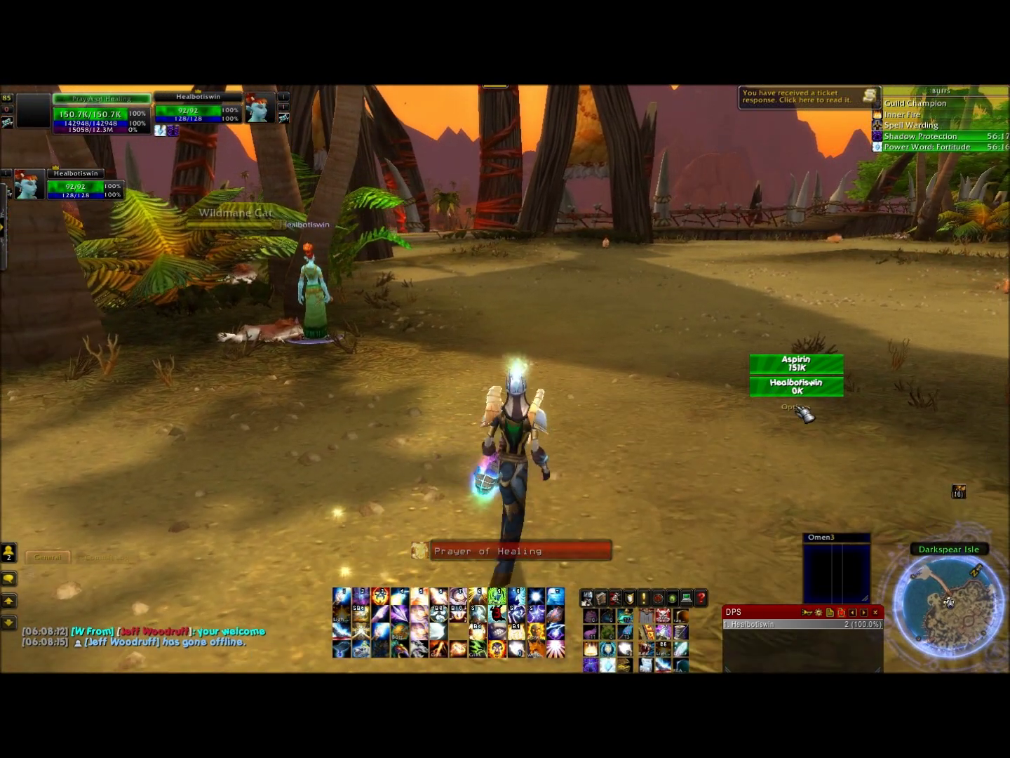
key(s)
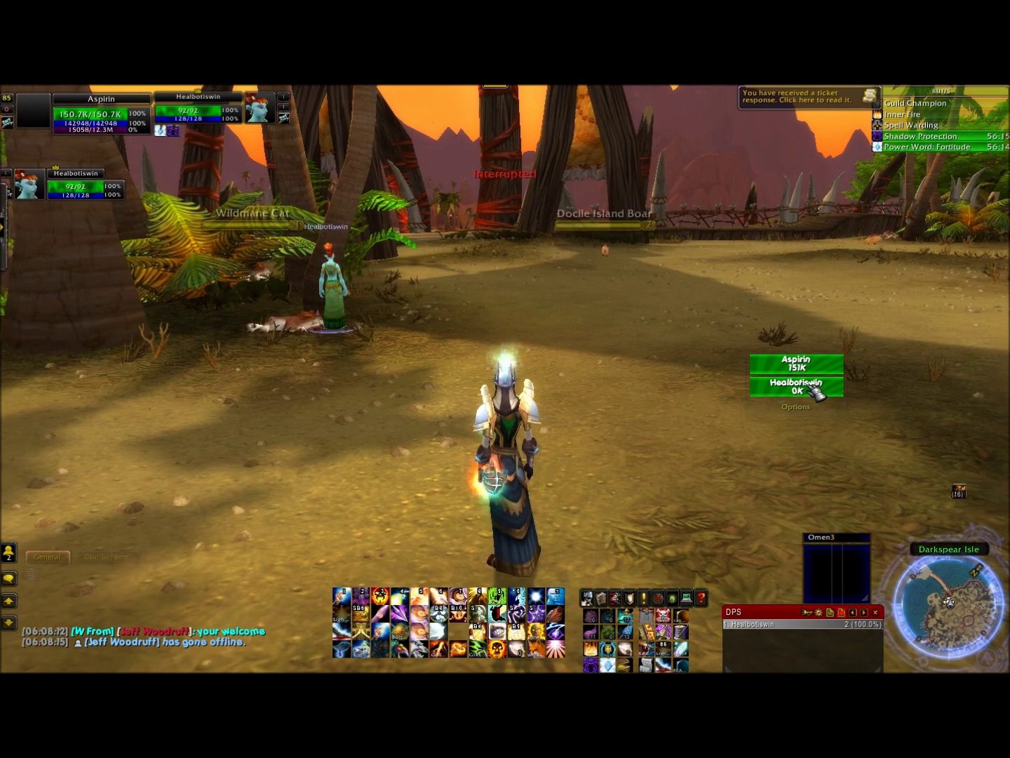
click(761, 390)
key(a)
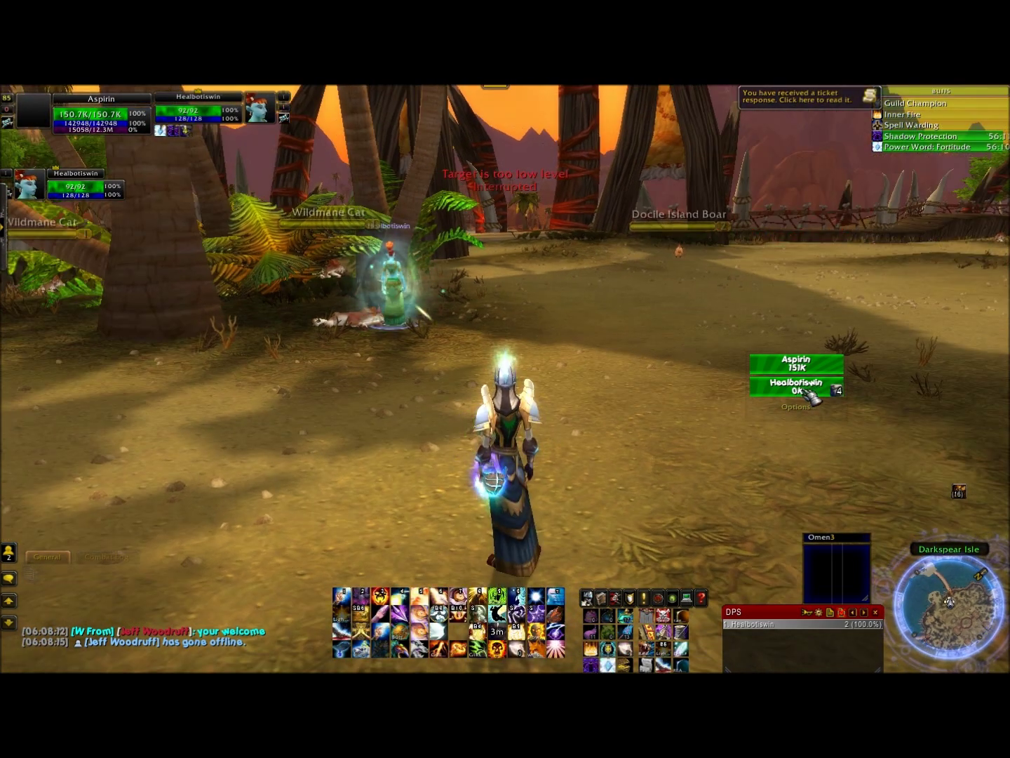
Cast Inner Focus, place Power Word: Barrier beside the party member, heal, and cast Penance.
key(8)
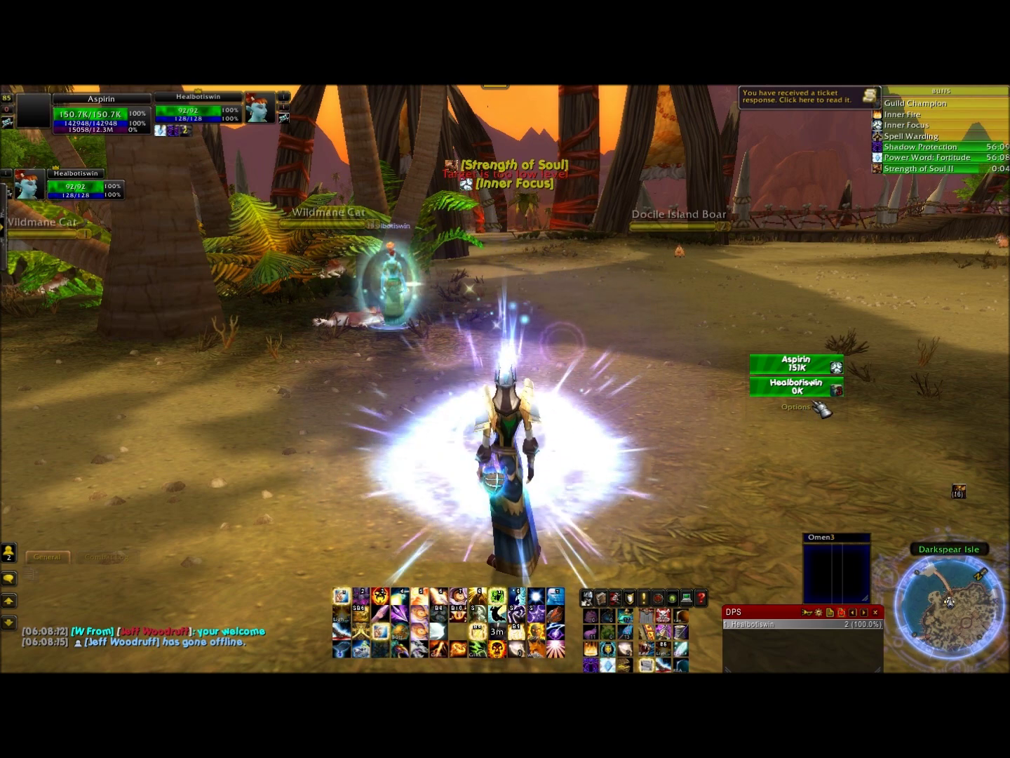
key(9)
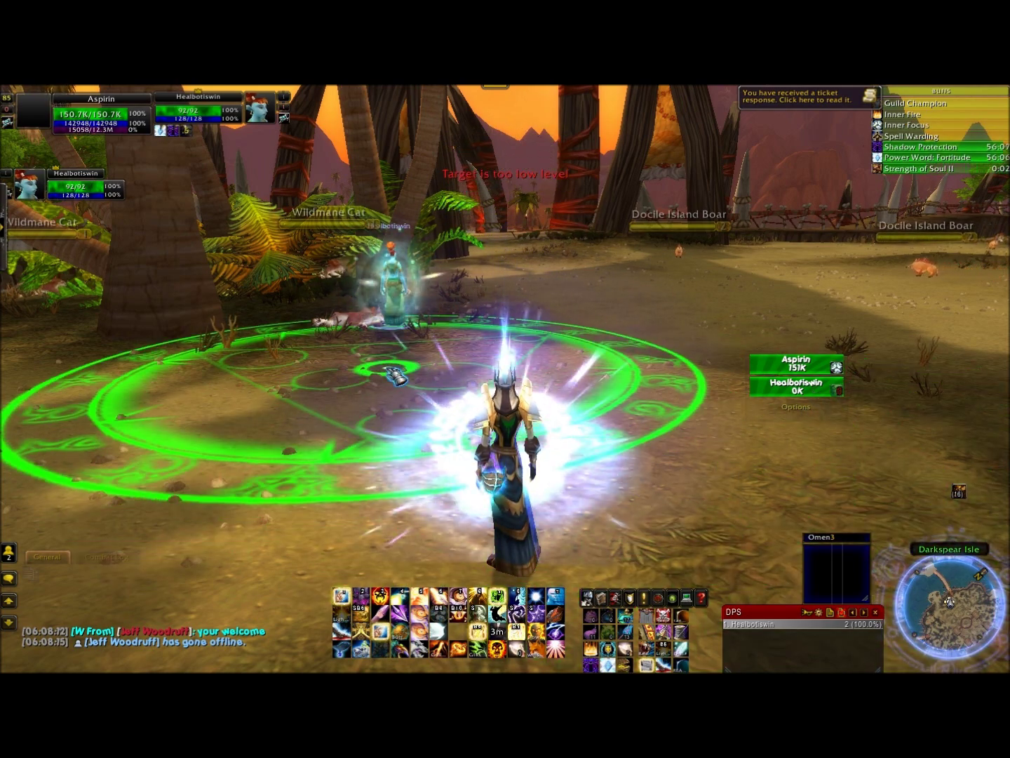
click(392, 371)
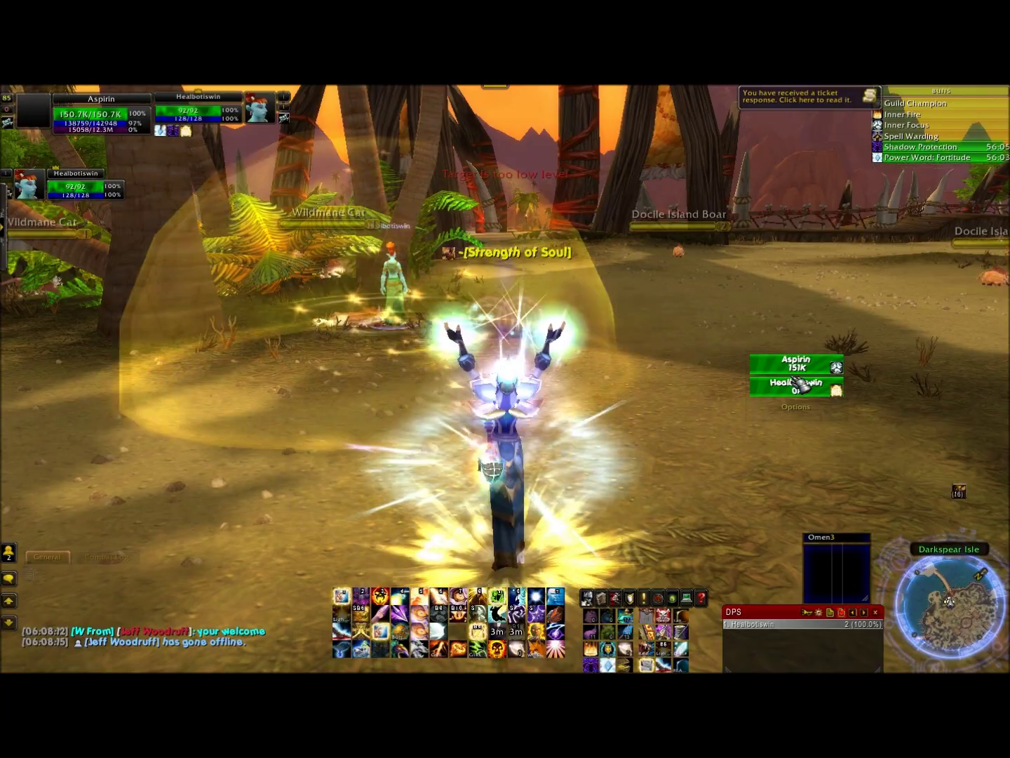
key(w)
key(a)
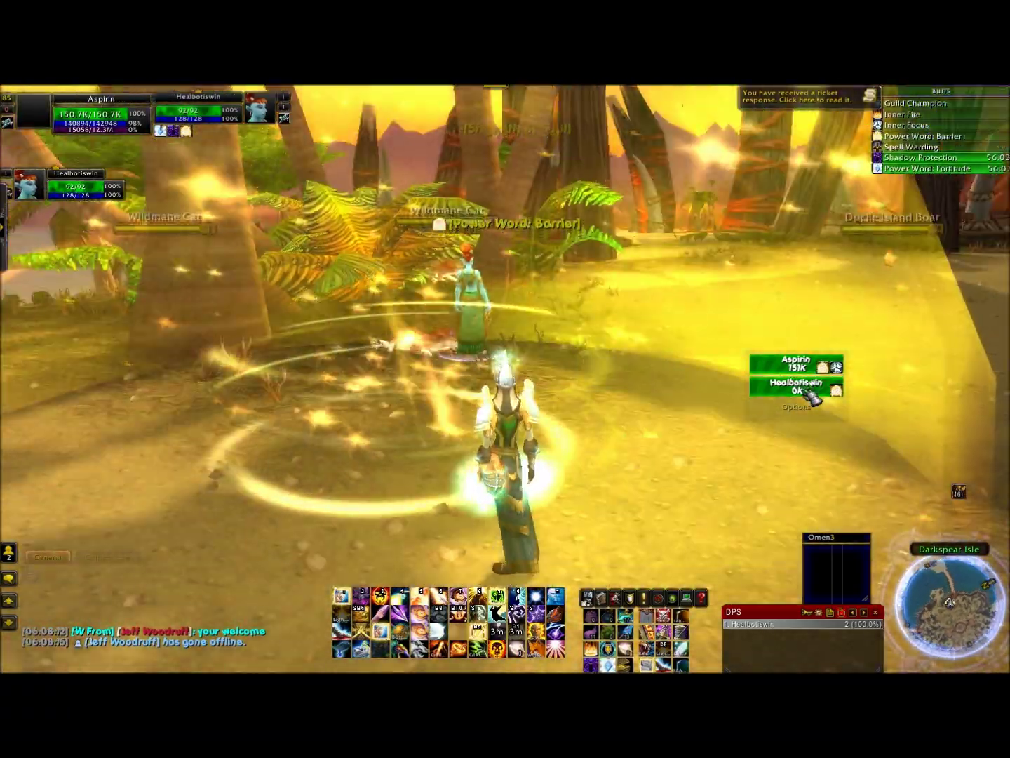
key(q)
click(812, 393)
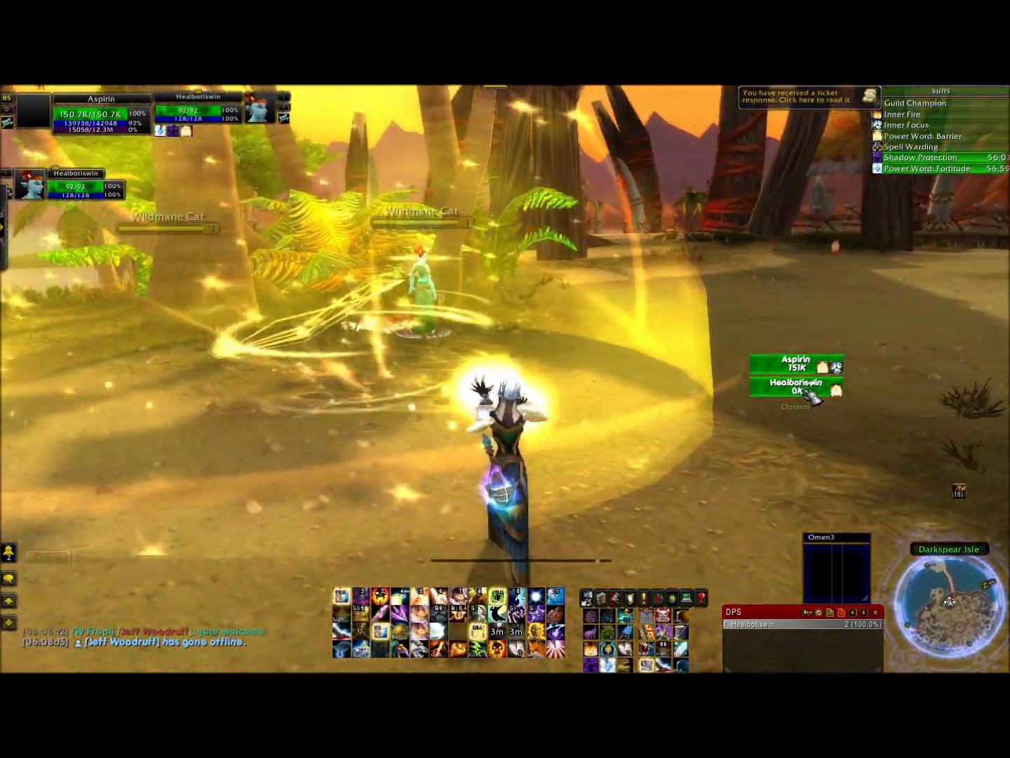
key(4)
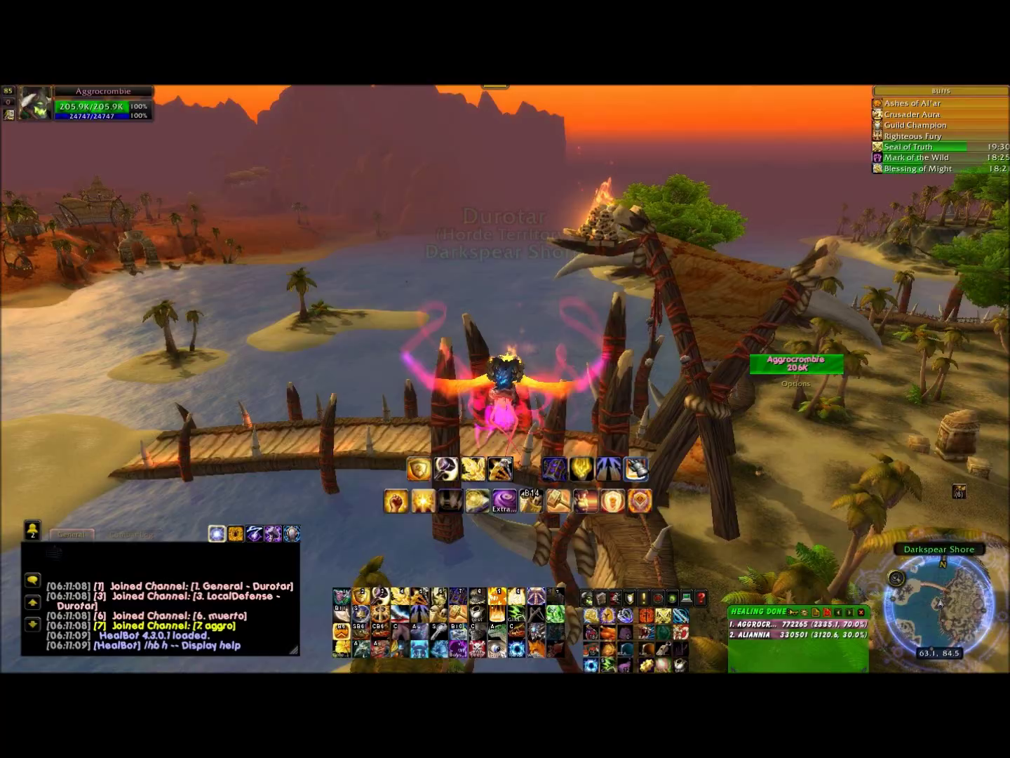
Invite the party member with a slash command and confirm resetting Recount.
key(a)
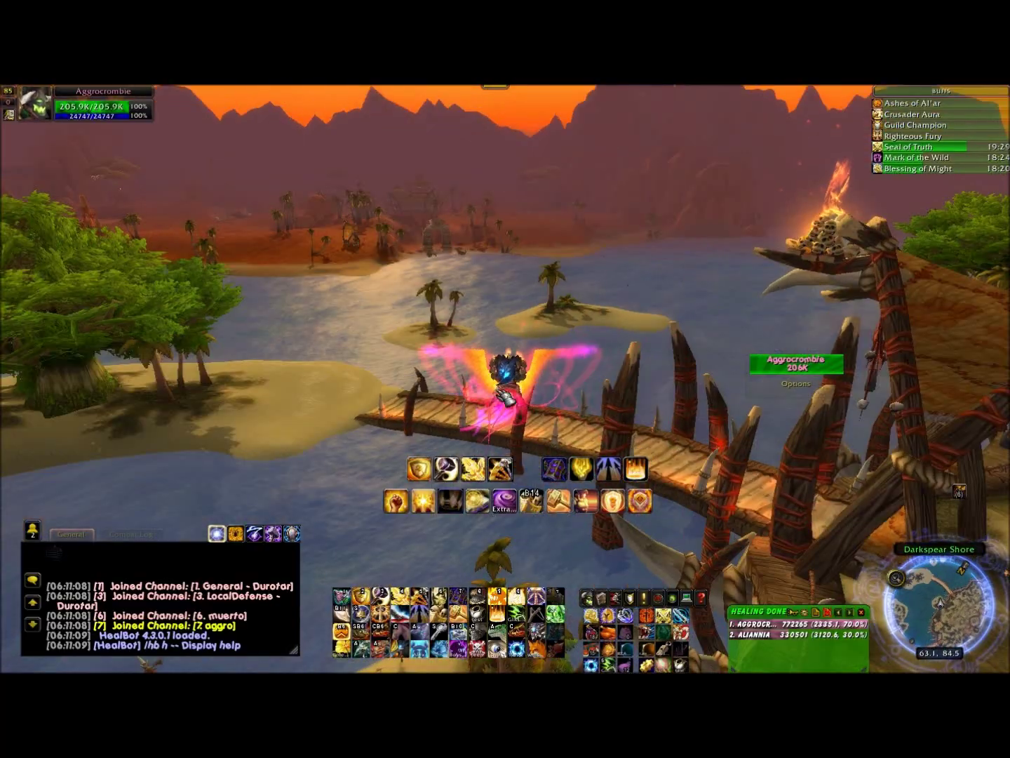
text(/)
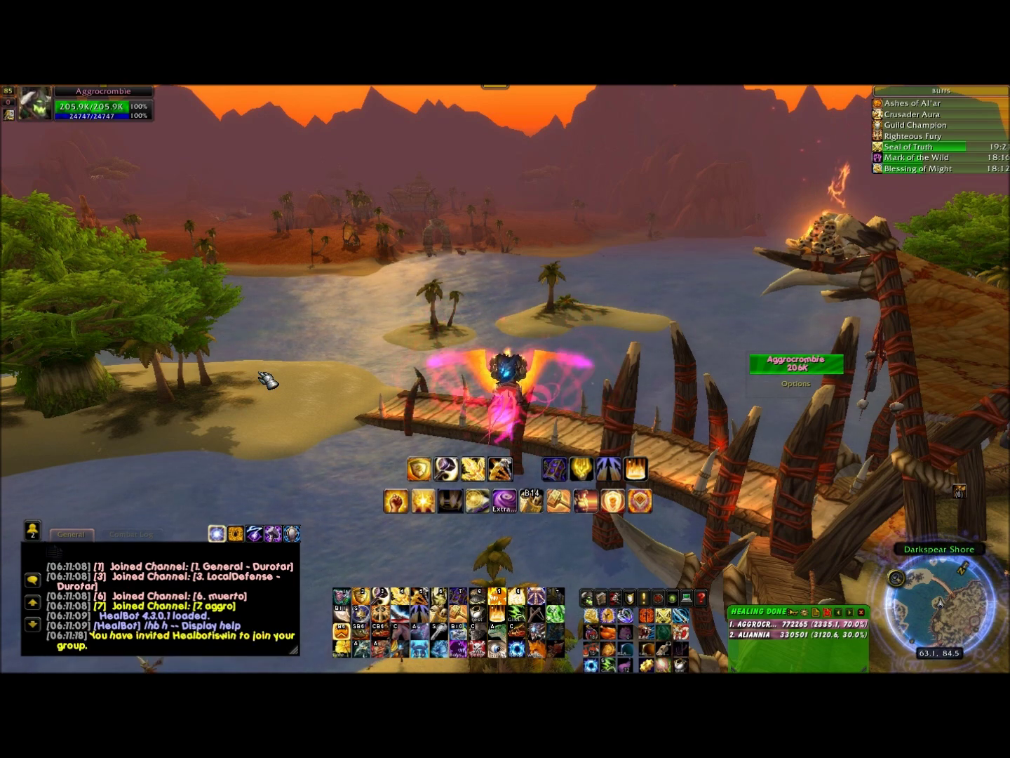
key(a)
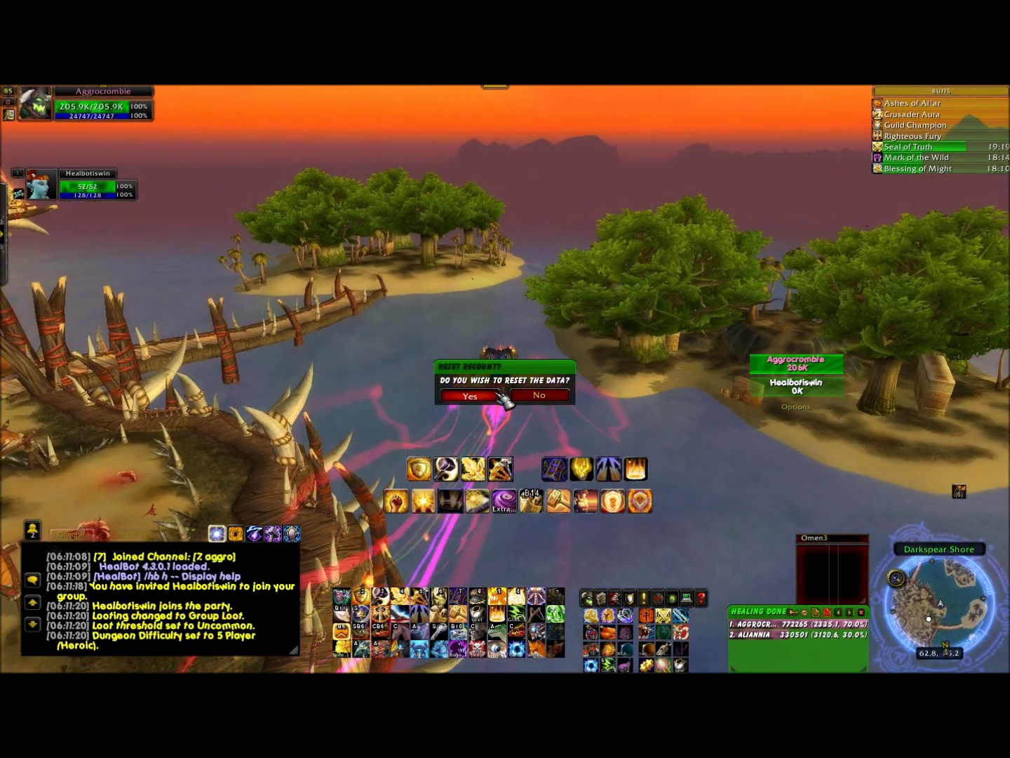
click(470, 394)
Fly to Darkspear Isle and cast Blessing of Might on the party member.
key(a)
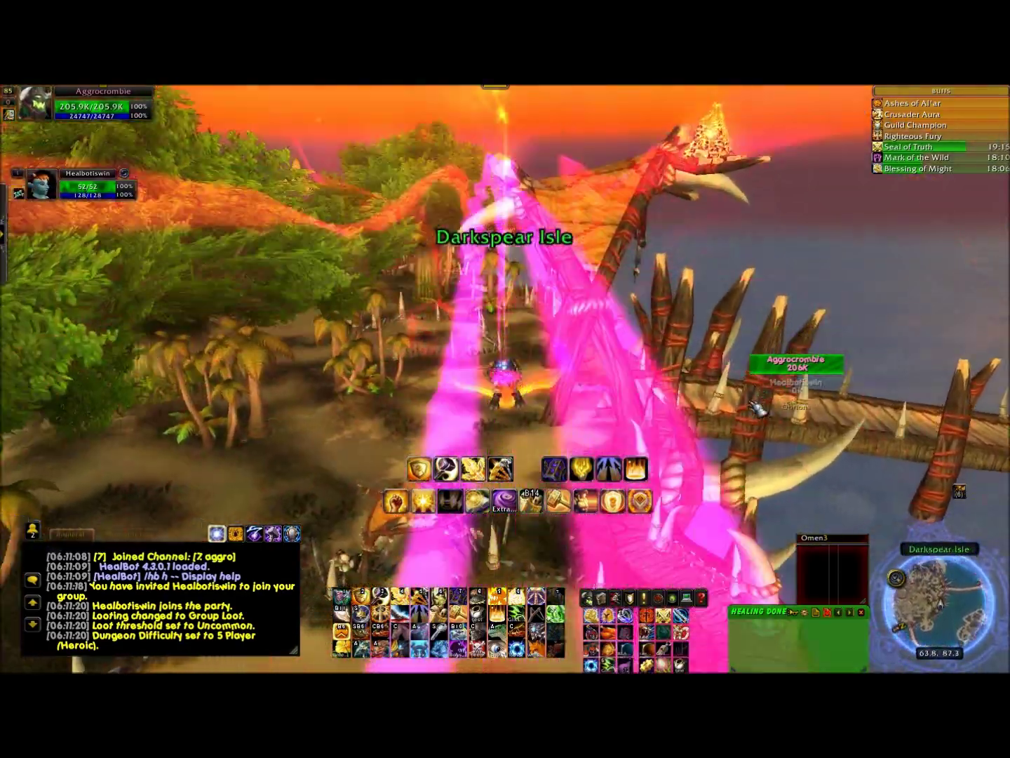
key(a)
key(a)
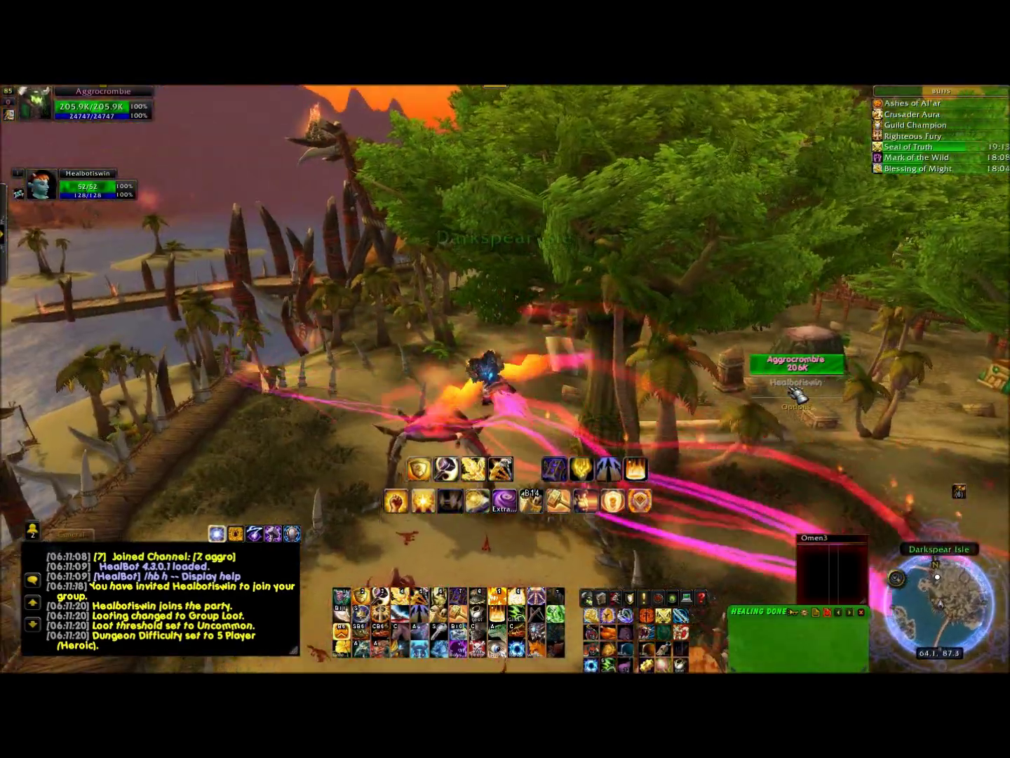
key(w)
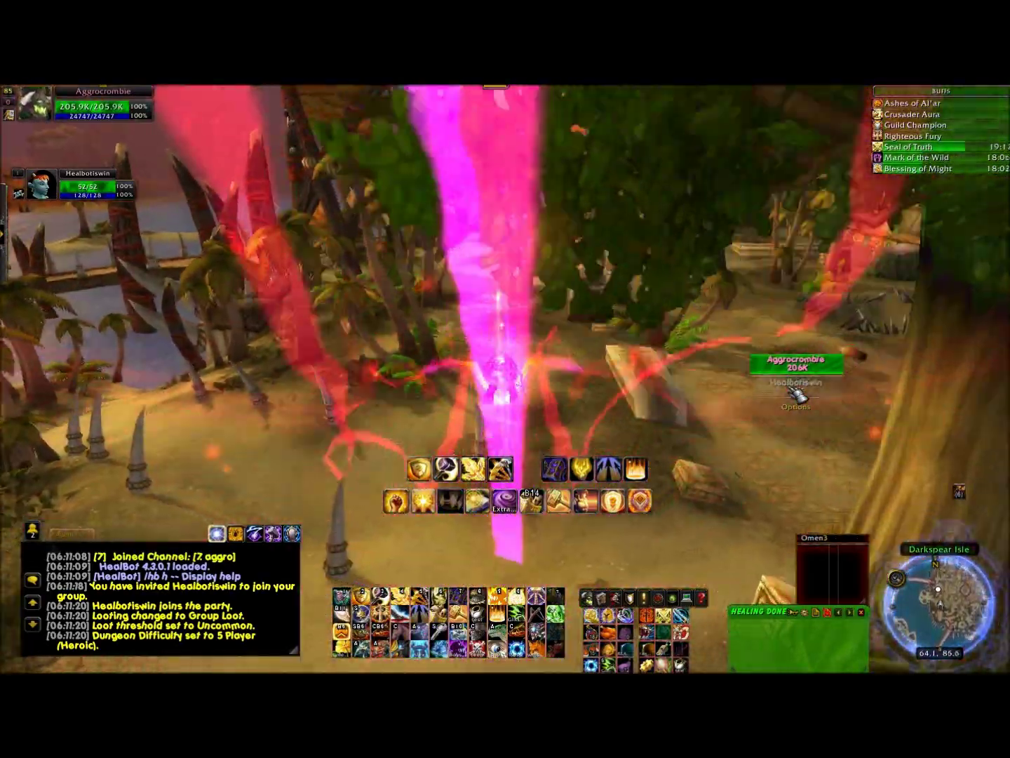
key(a)
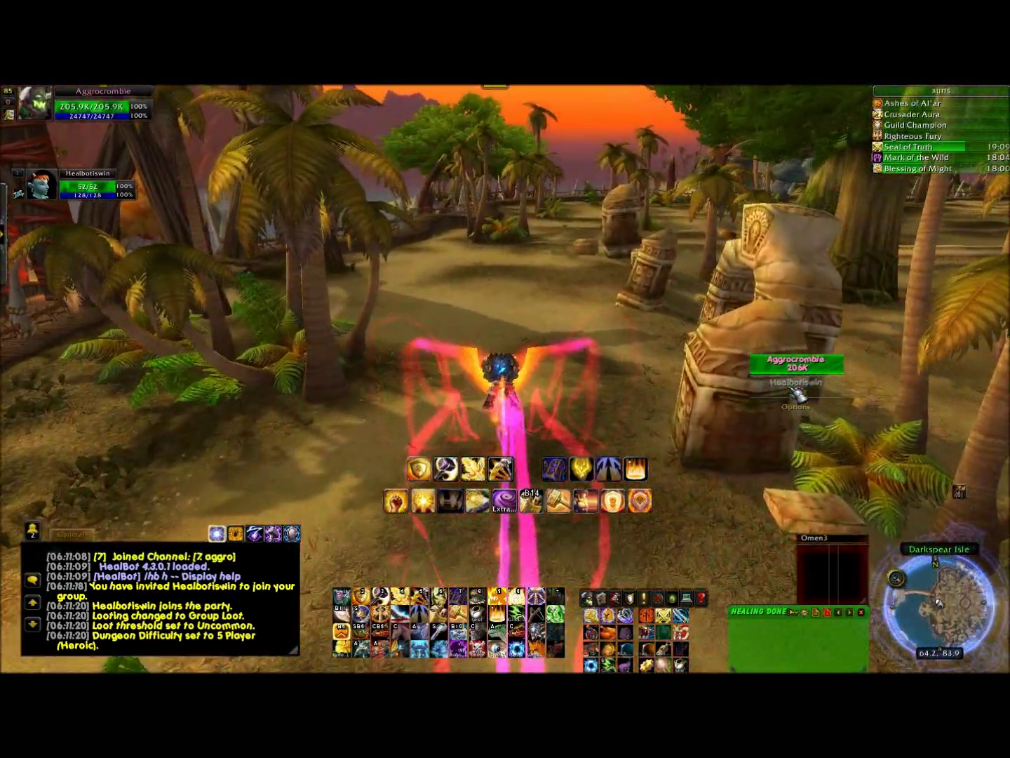
key(a)
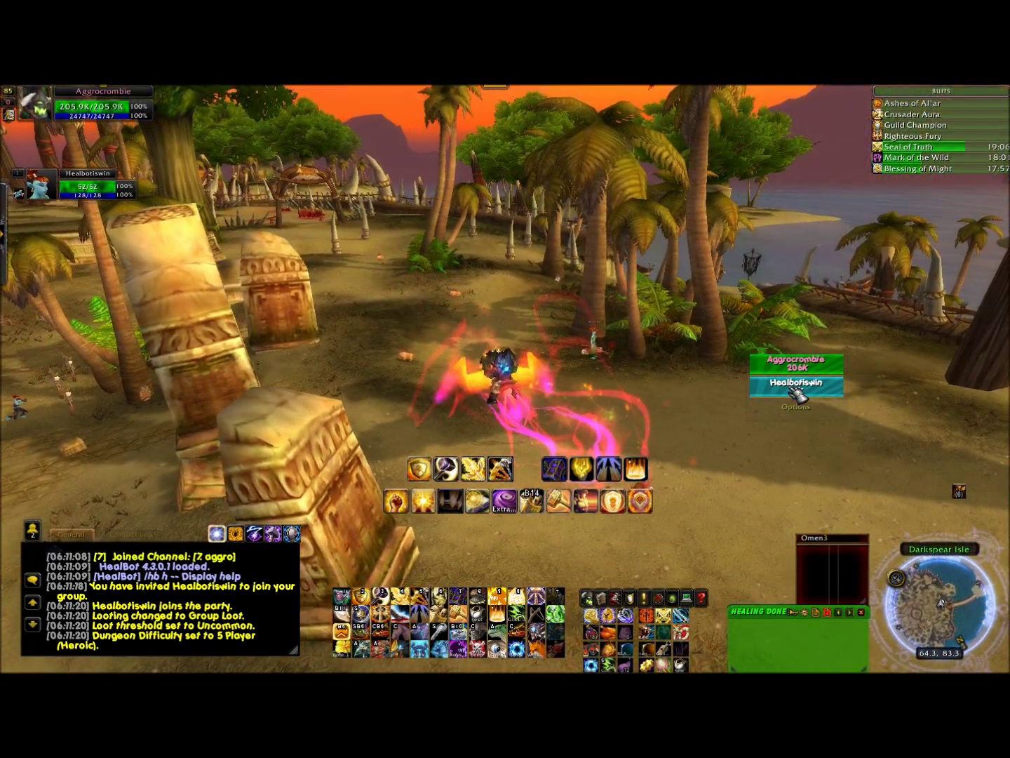
click(791, 389)
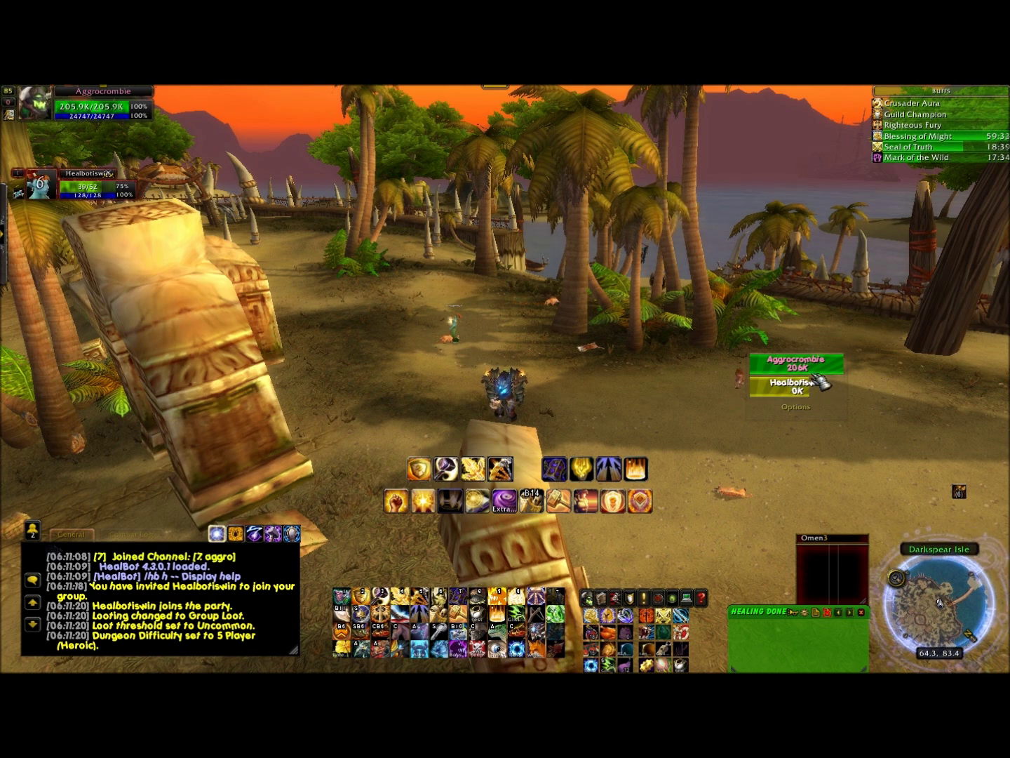
Cast Flash of Light on the party member from their HealBot bar.
key(w)
click(808, 396)
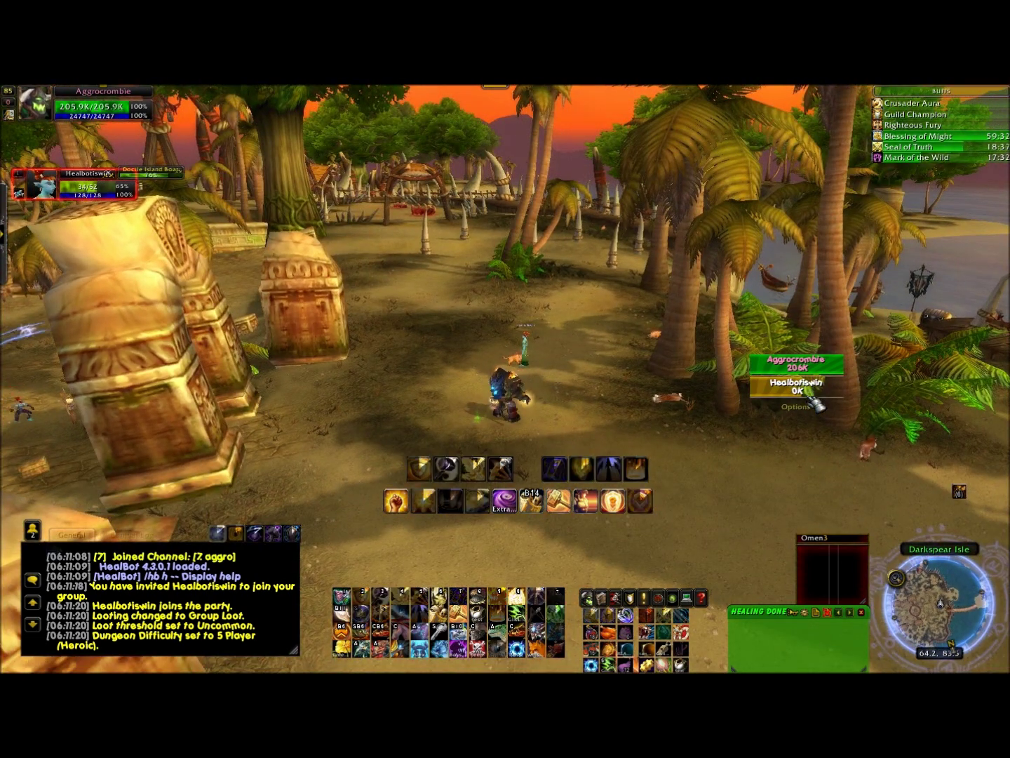
click(807, 391)
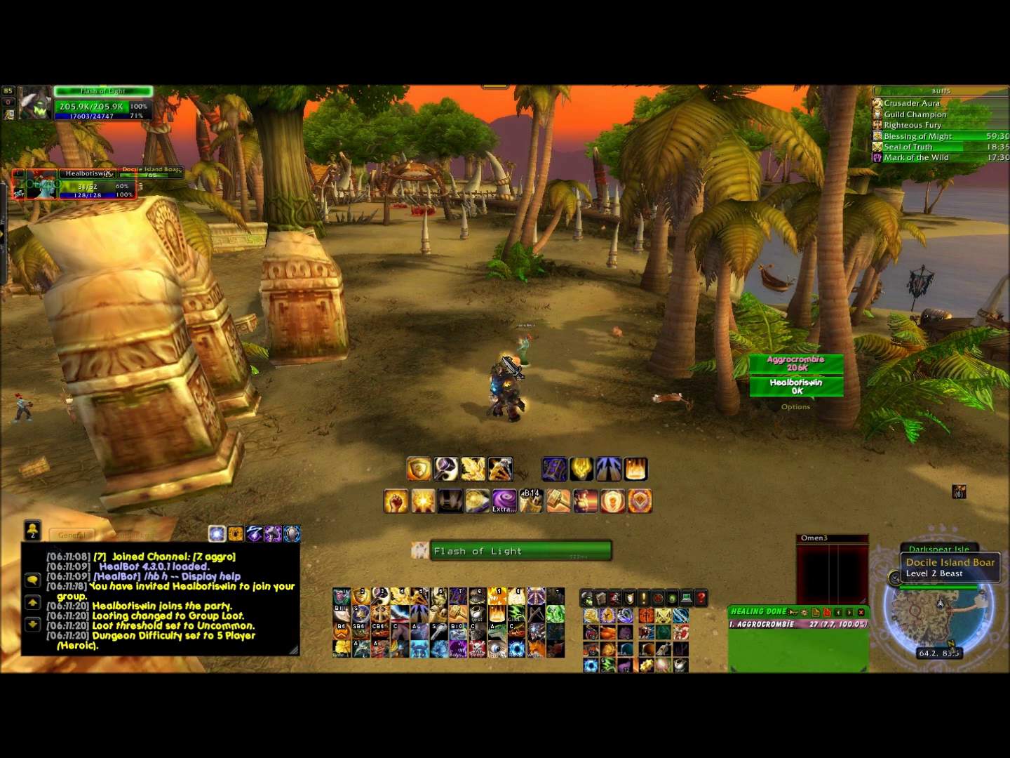
Target and kill the Docile Island Boar, then bring up the HealBot options.
click(513, 366)
key(w)
key(3)
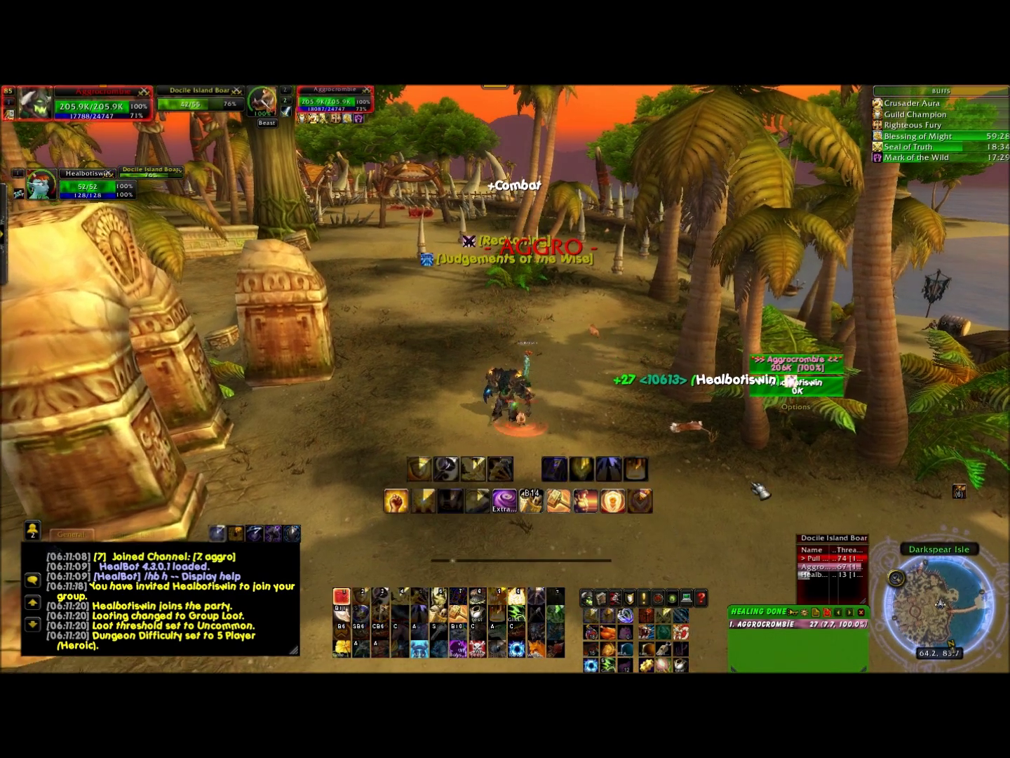
key(s)
click(795, 407)
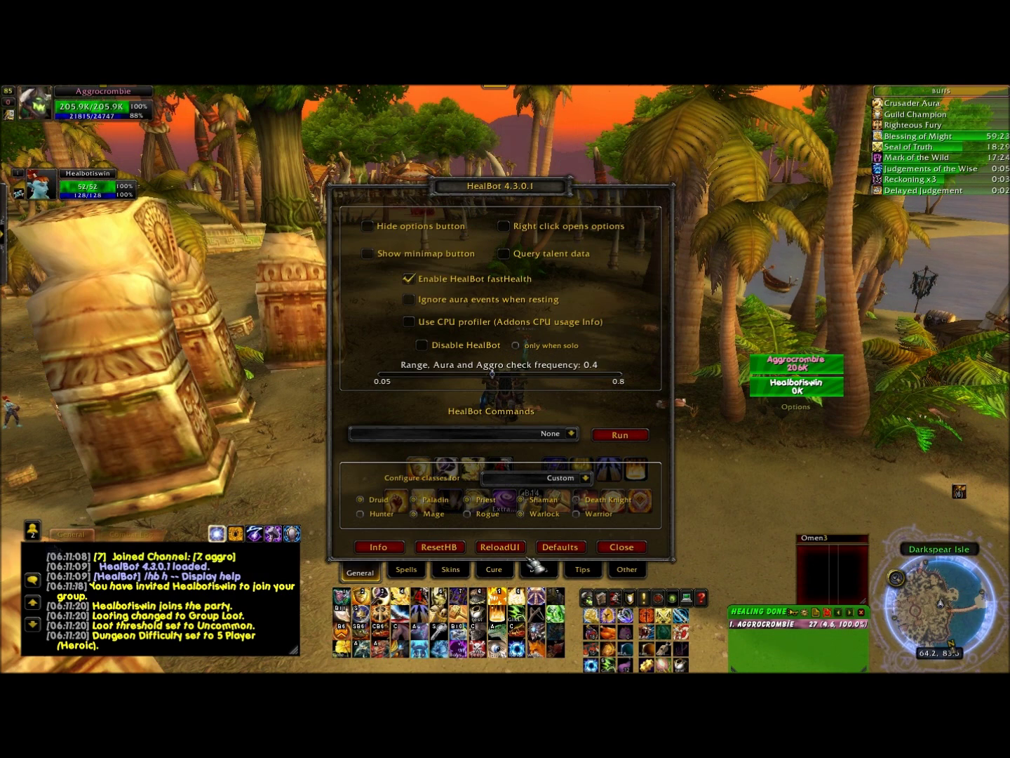
Under Skins > Aggro, set Bar and Indicator alert levels to 3 - Tanking, then close.
click(453, 571)
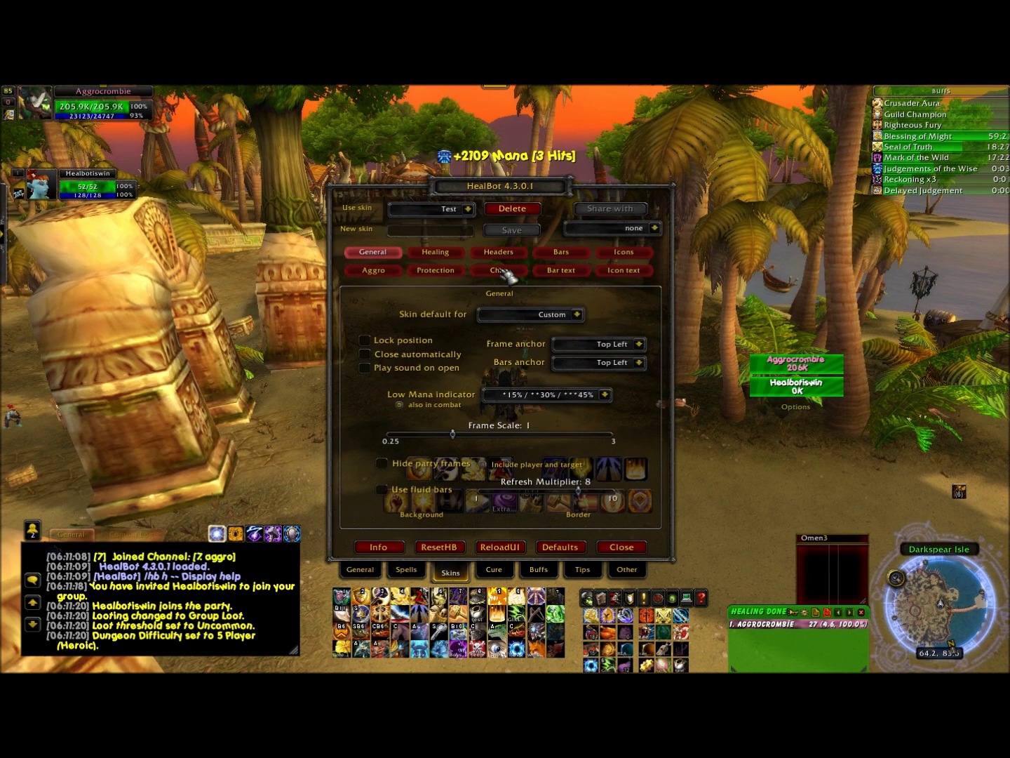
click(383, 271)
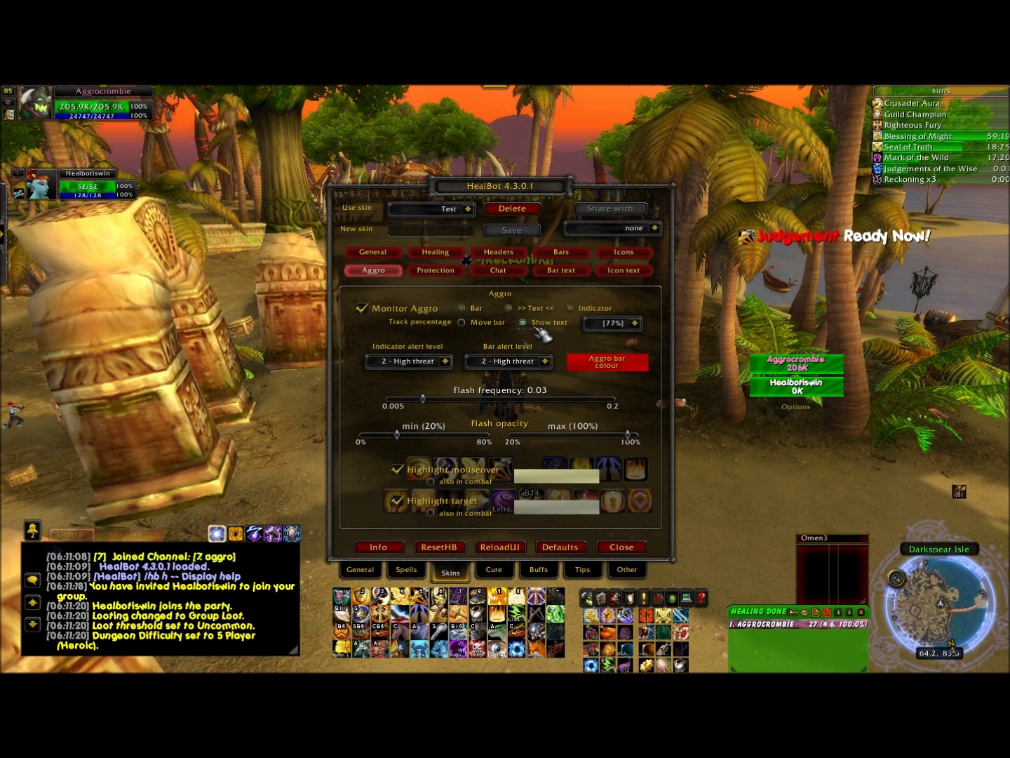
click(546, 360)
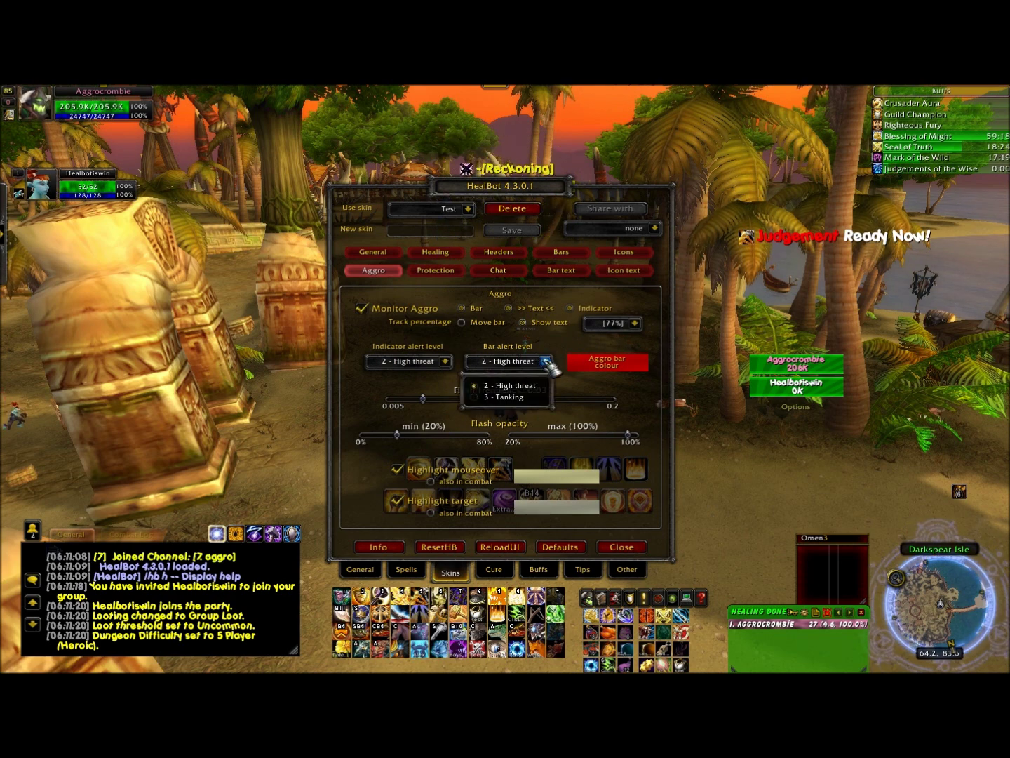
click(533, 399)
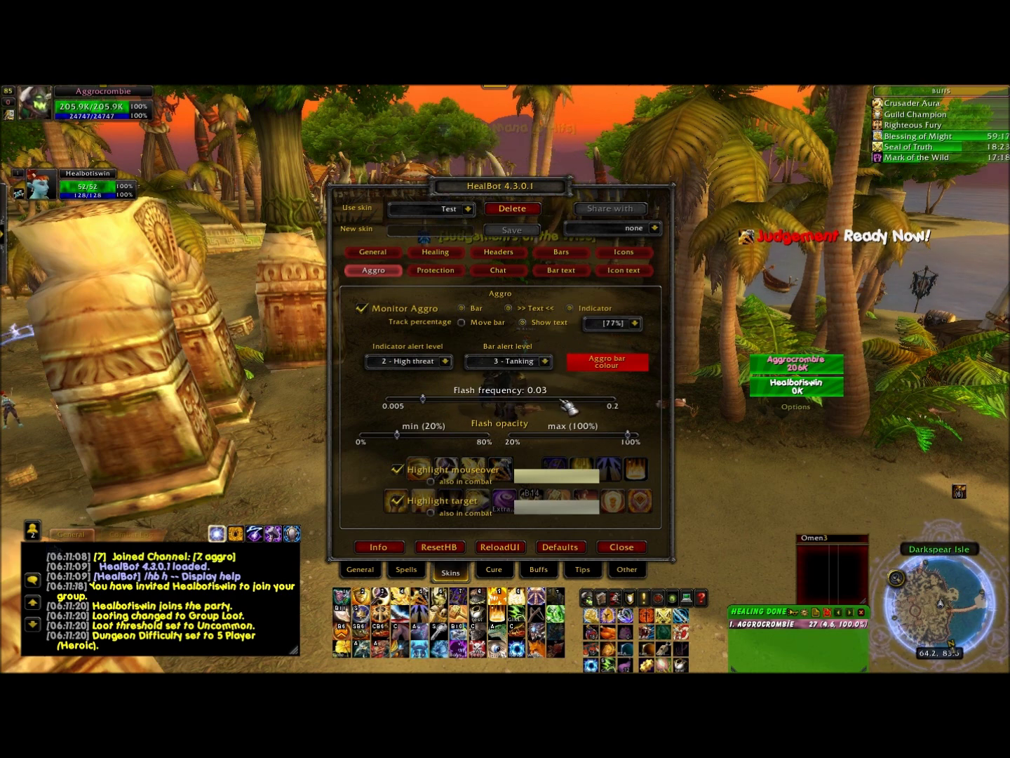
click(445, 361)
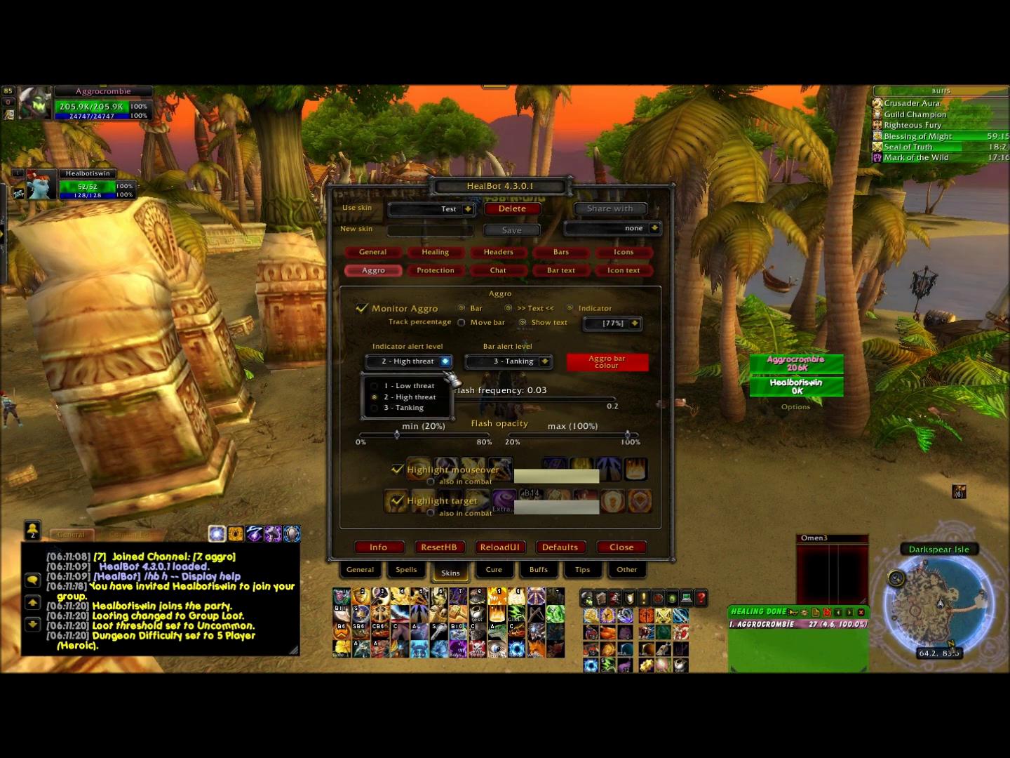
click(435, 408)
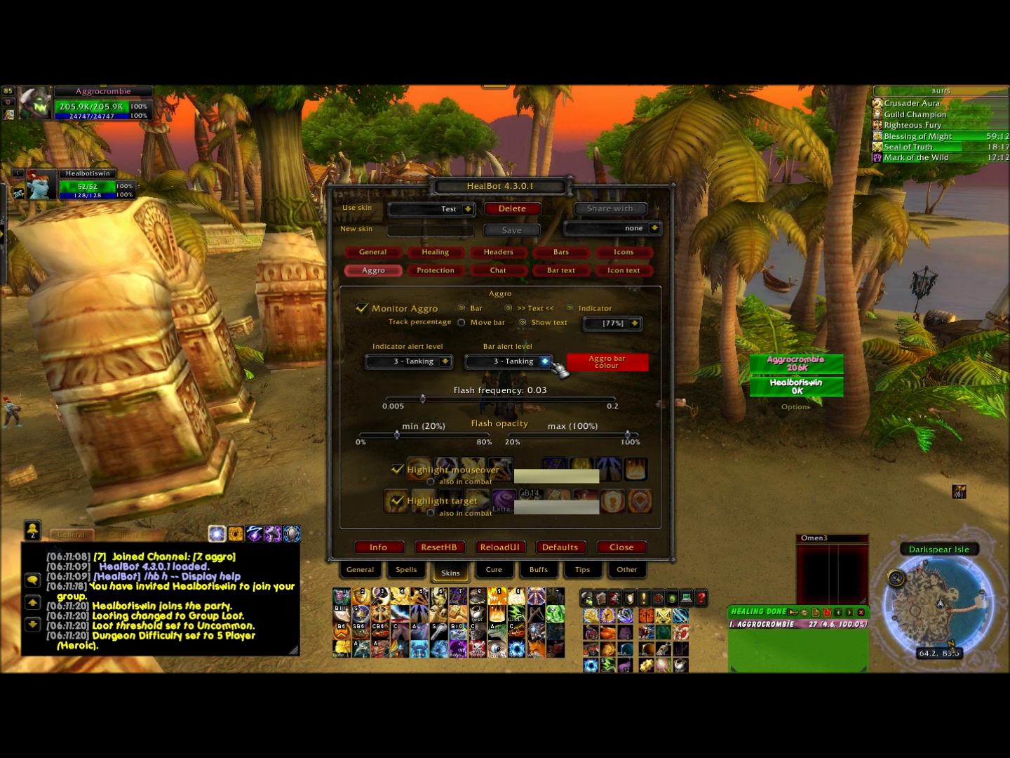
click(612, 546)
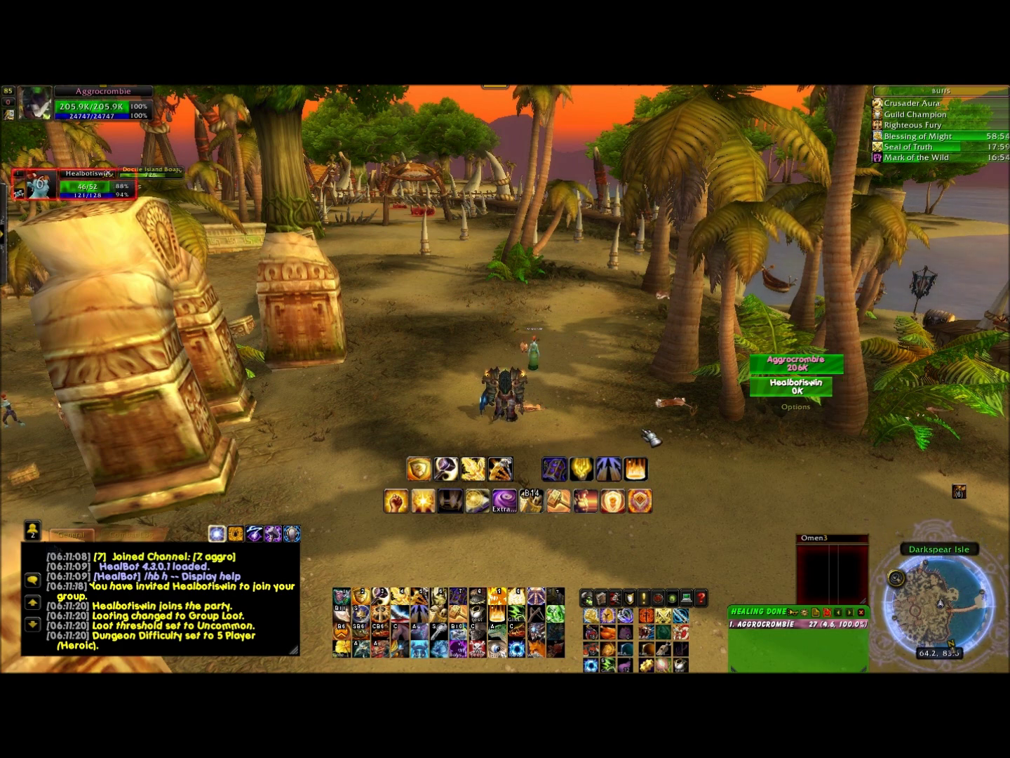
Turn to face the party member and cast Holy Light on them.
key(d)
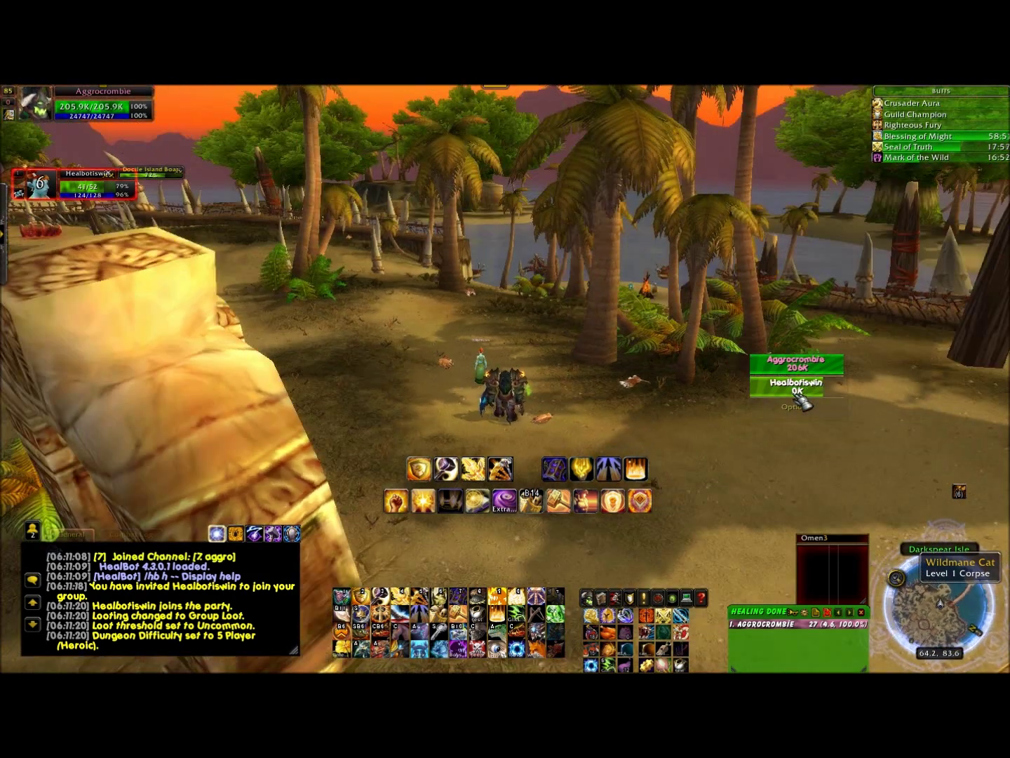
key(d)
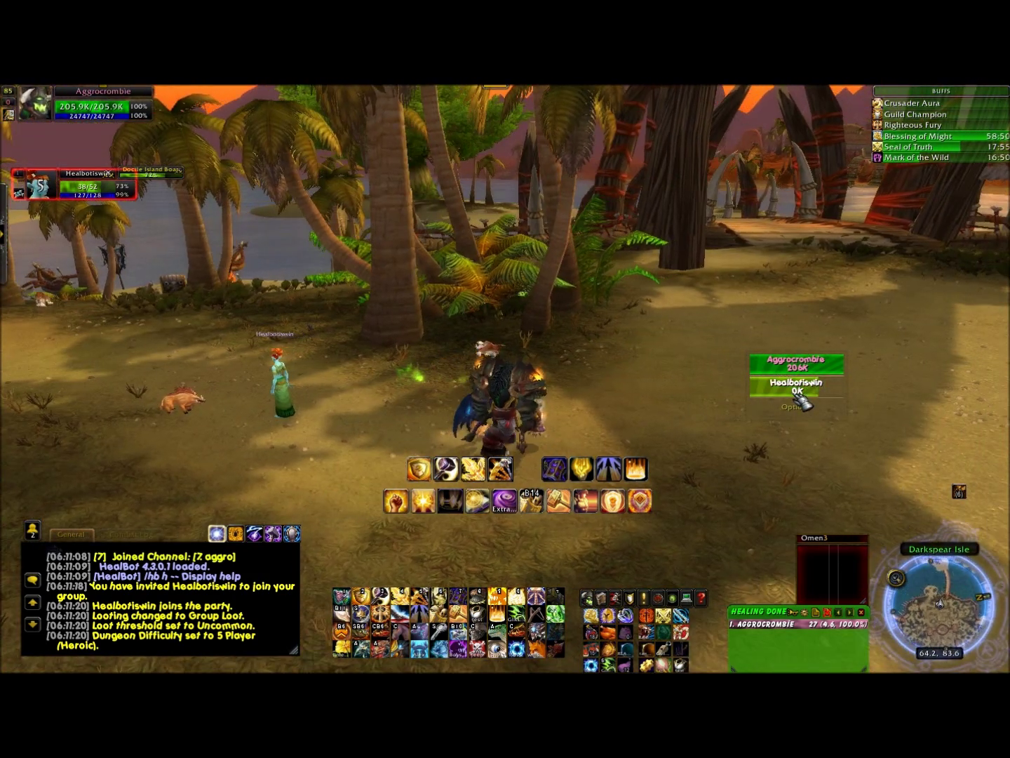
key(a)
key(a)
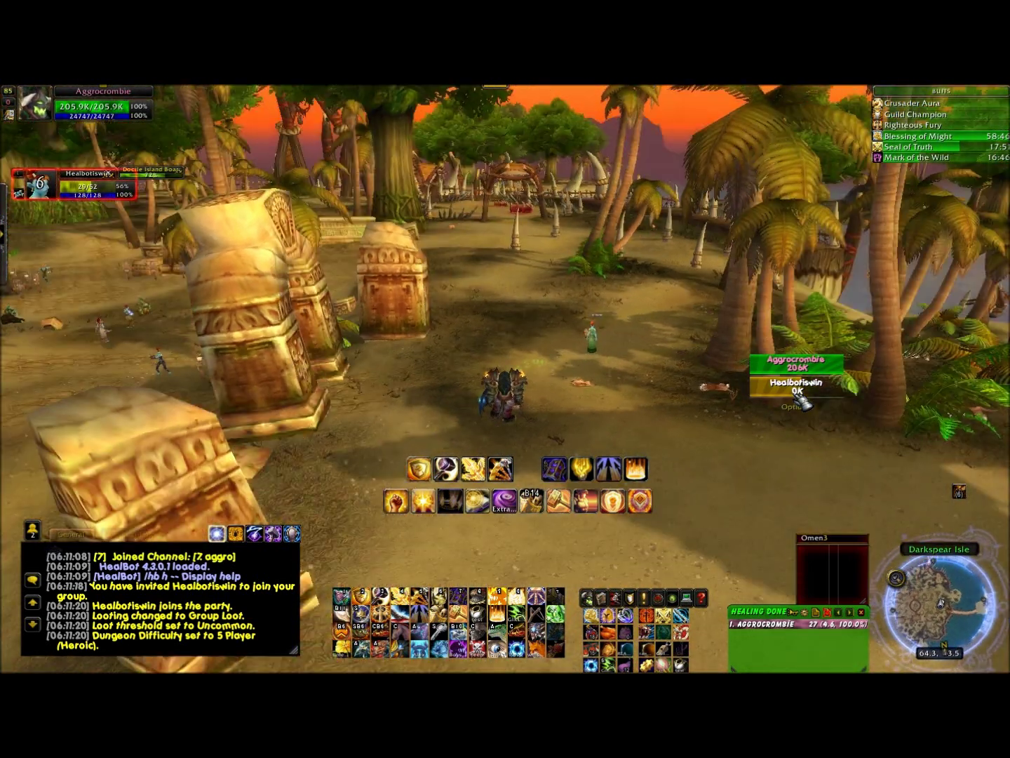
key(d)
click(802, 400)
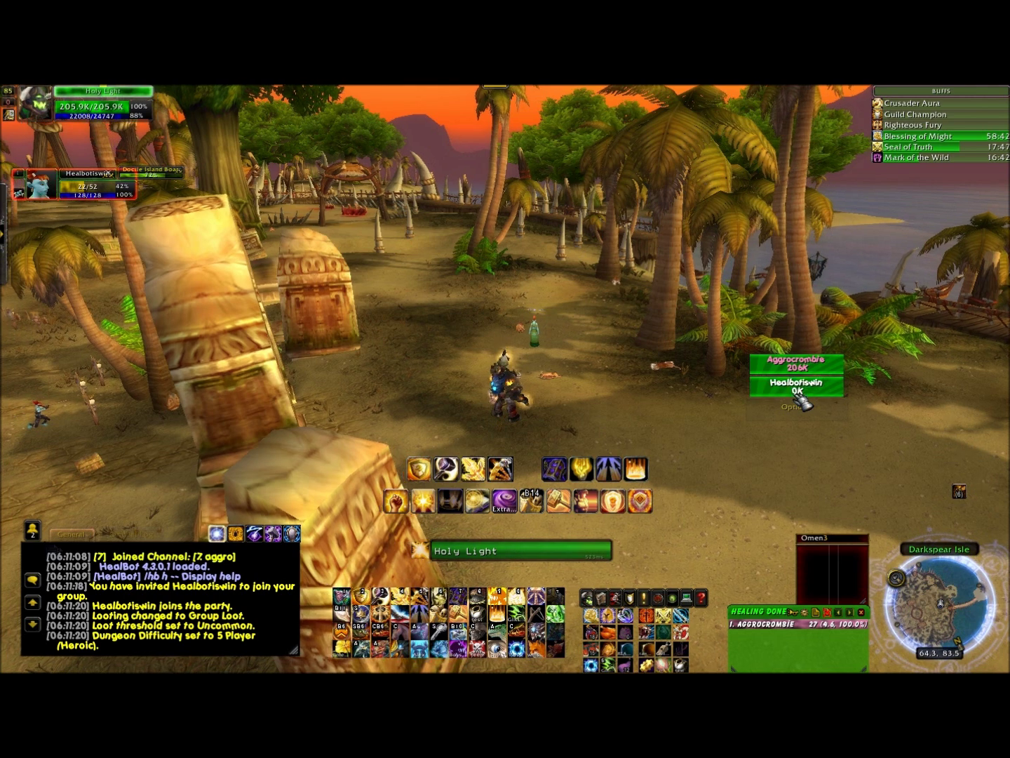
Target the Docile Island Boar and kill it with a hammer strike.
key(a)
key(d)
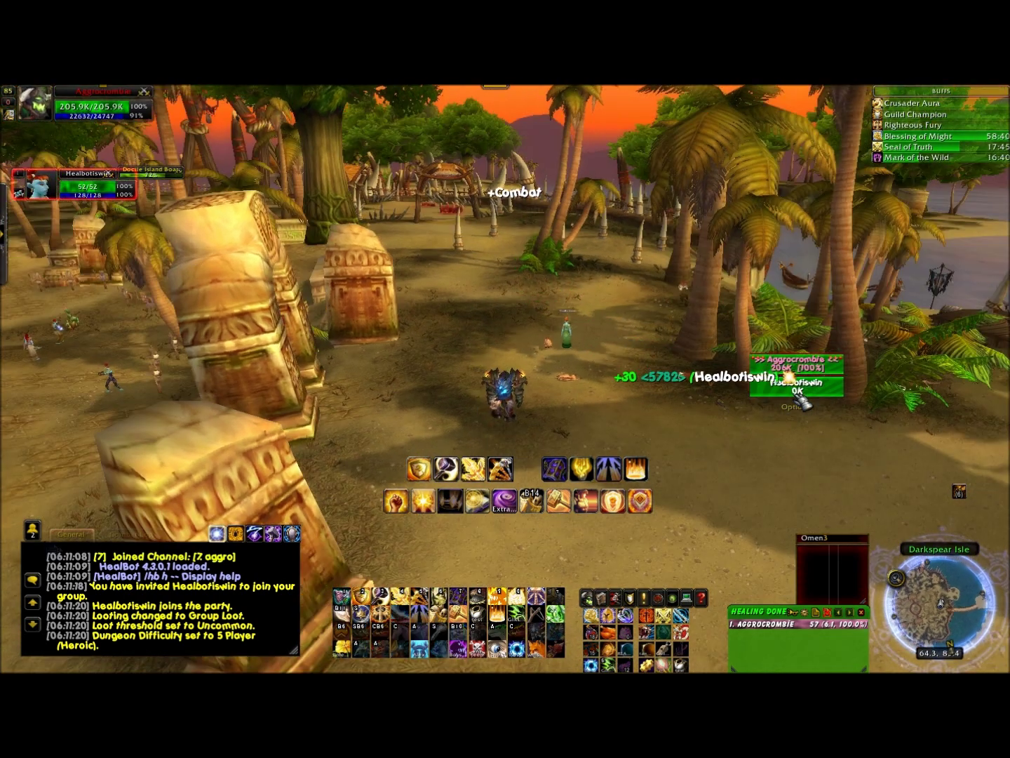
key(Tab)
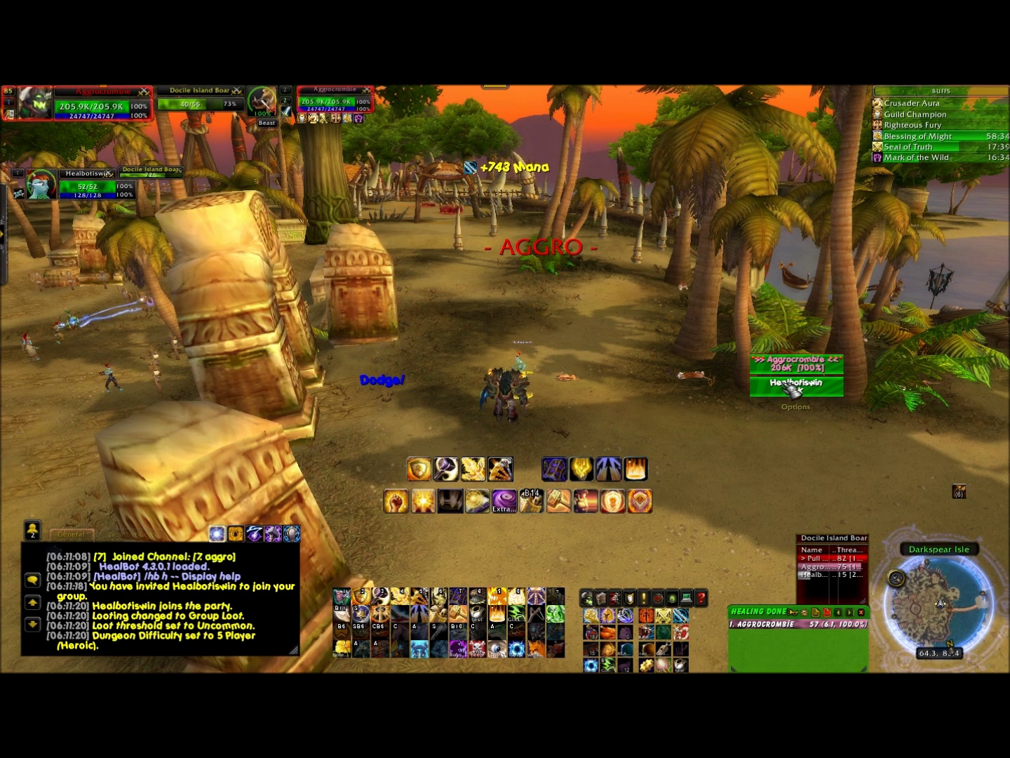
key(4)
drag(586, 419, 709, 419)
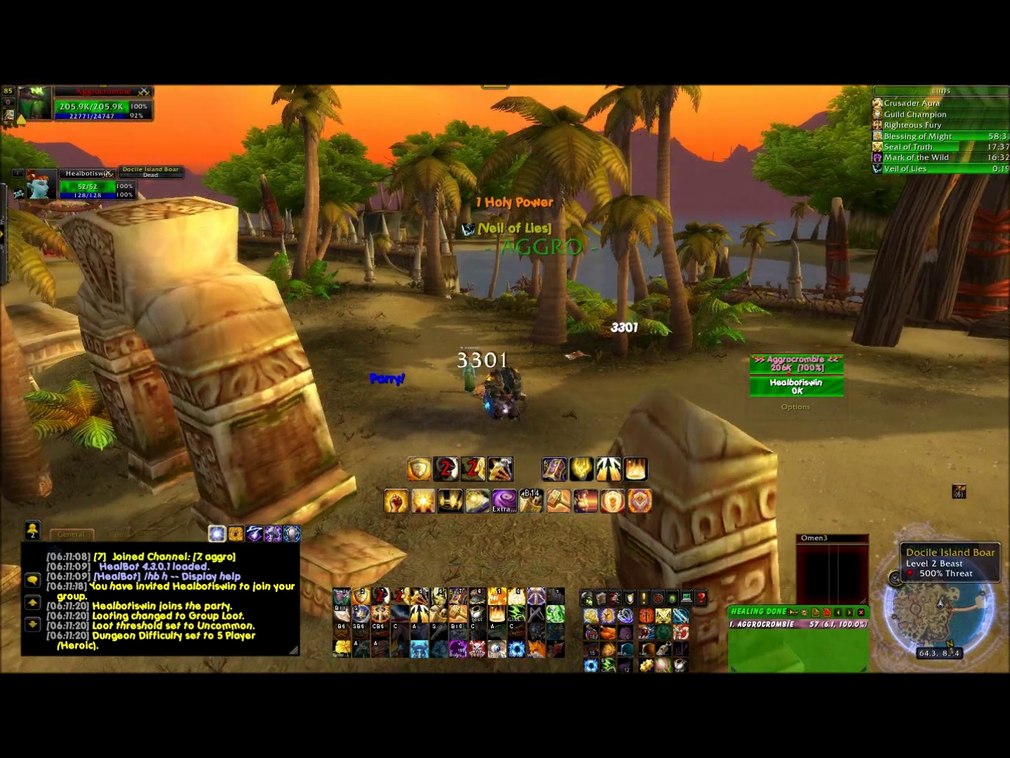
drag(555, 400, 527, 400)
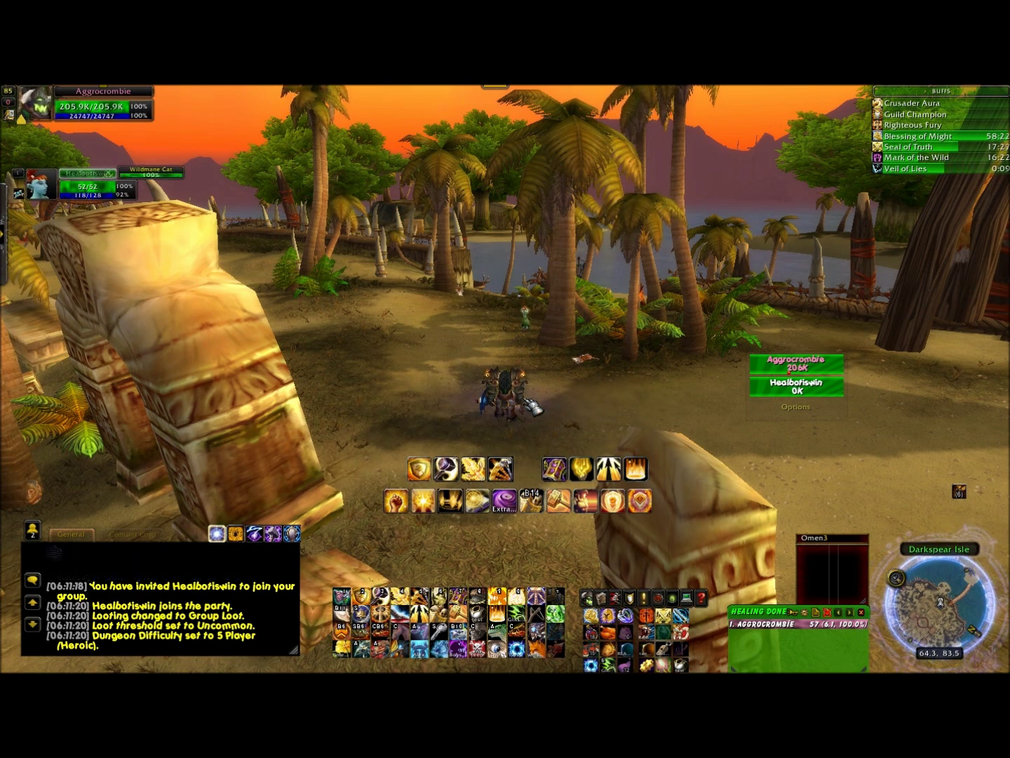
Run past the pillars and turn to watch the Wildmane Cat attacking the healer.
key(w)
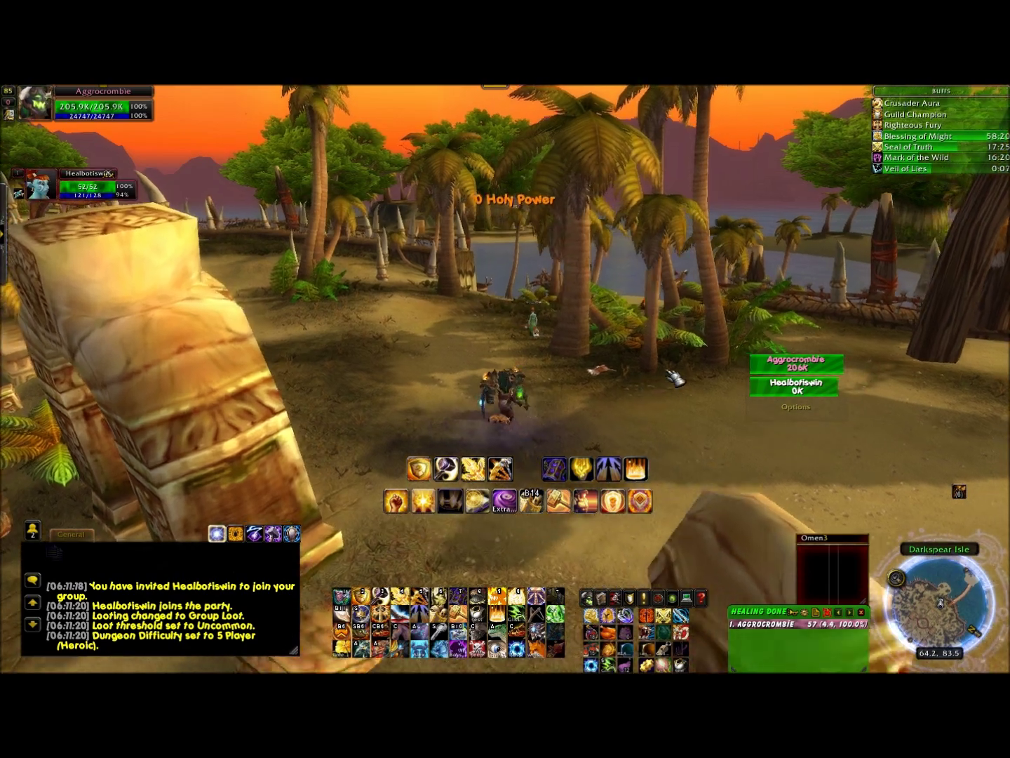
scroll(772, 390, up, 3)
key(d)
scroll(780, 393, up, 3)
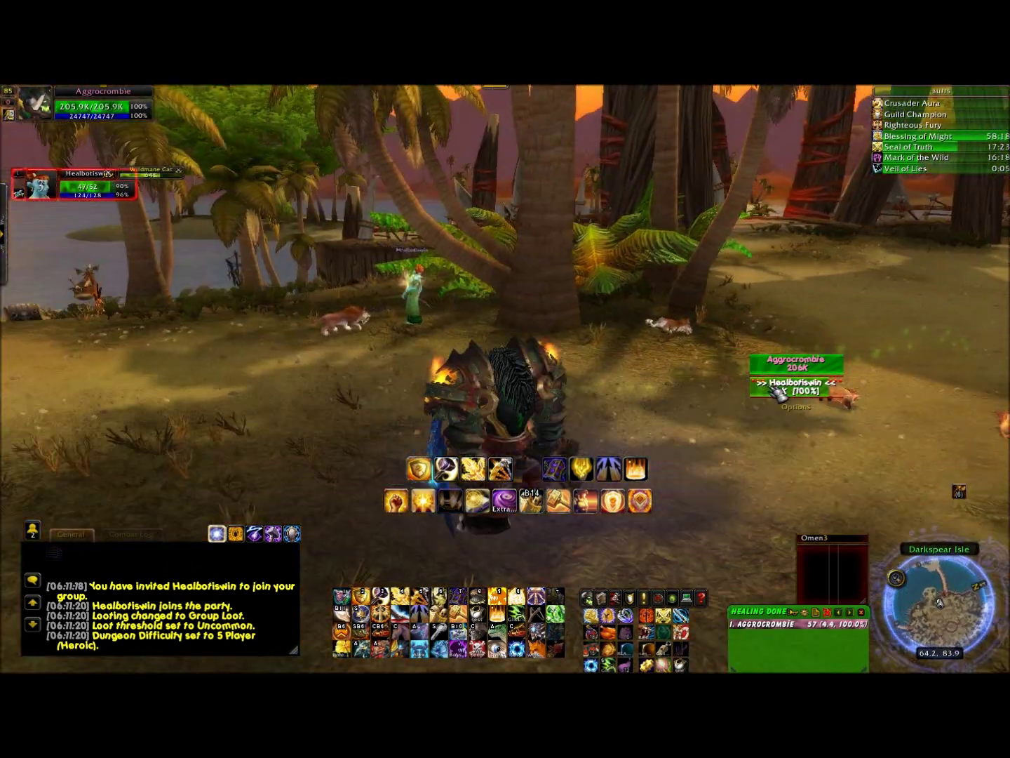
key(d)
scroll(820, 398, down, 5)
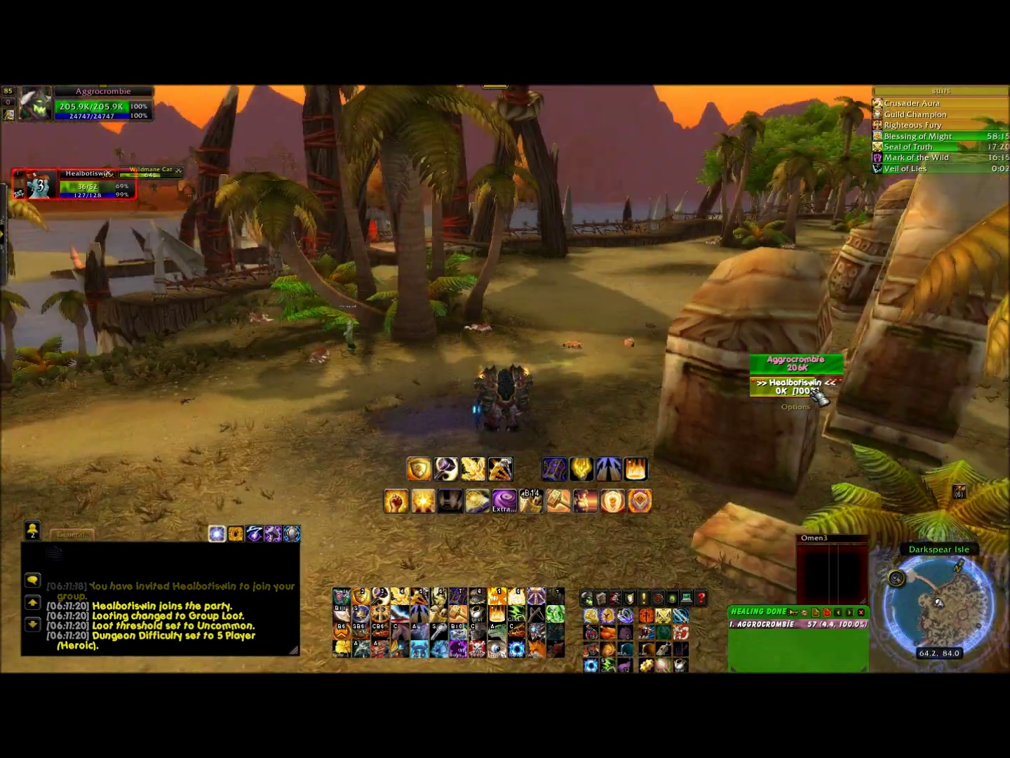
scroll(820, 397, down, 2)
key(s)
key(d)
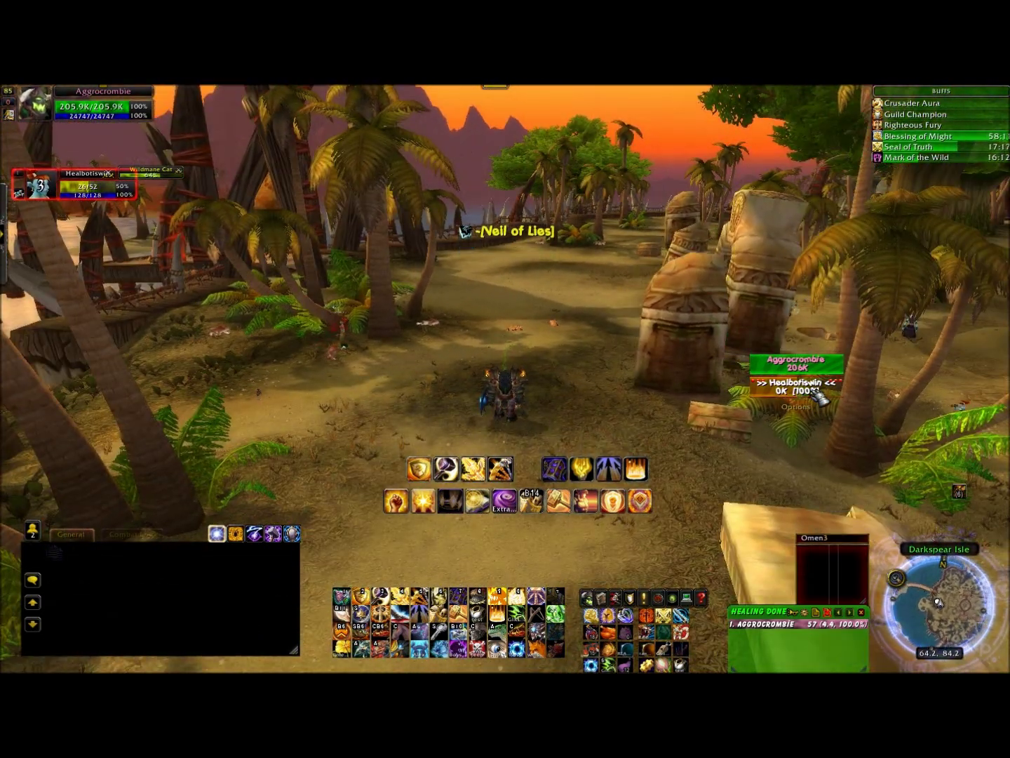
key(d)
Pull the Wildmane Cat onto the tank and kill it with the ring attack.
click(820, 395)
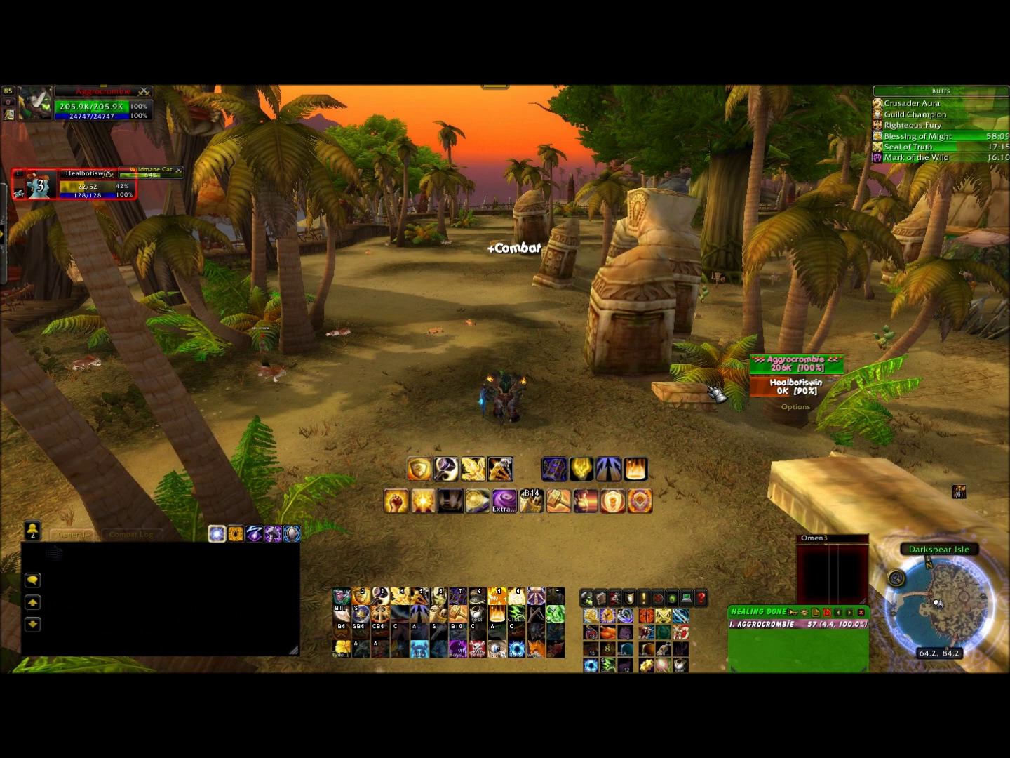
key(a)
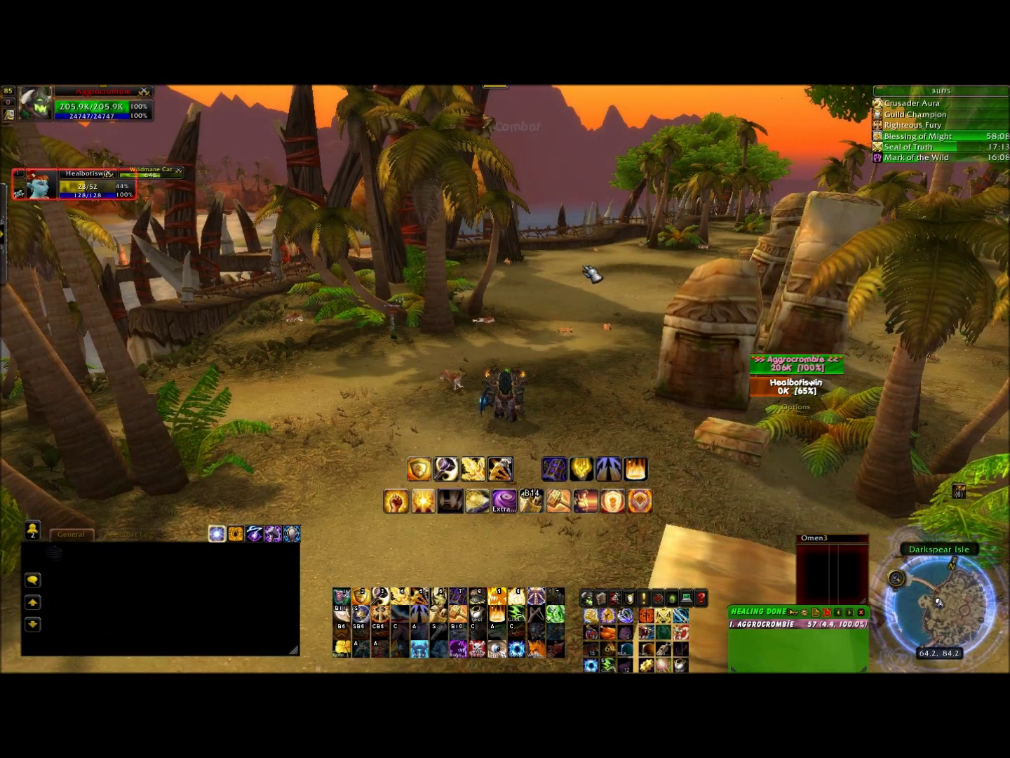
key(a)
key(Tab)
key(4)
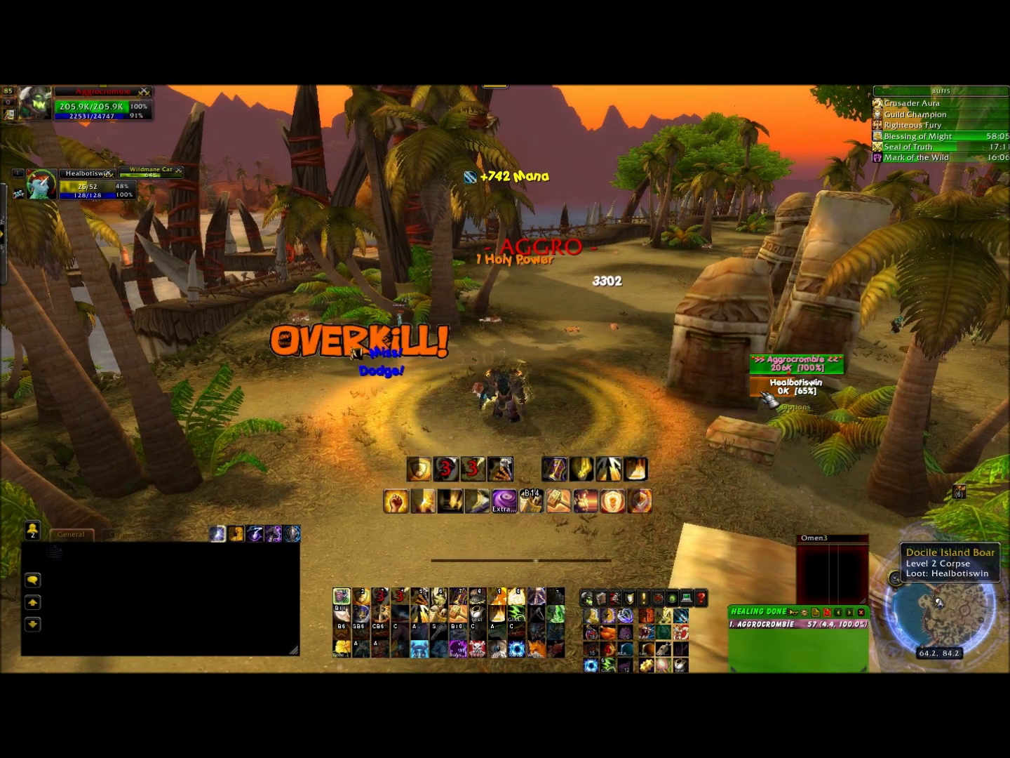
Heal the party member with Flash of Light, then engage the next mob for aggro.
click(767, 390)
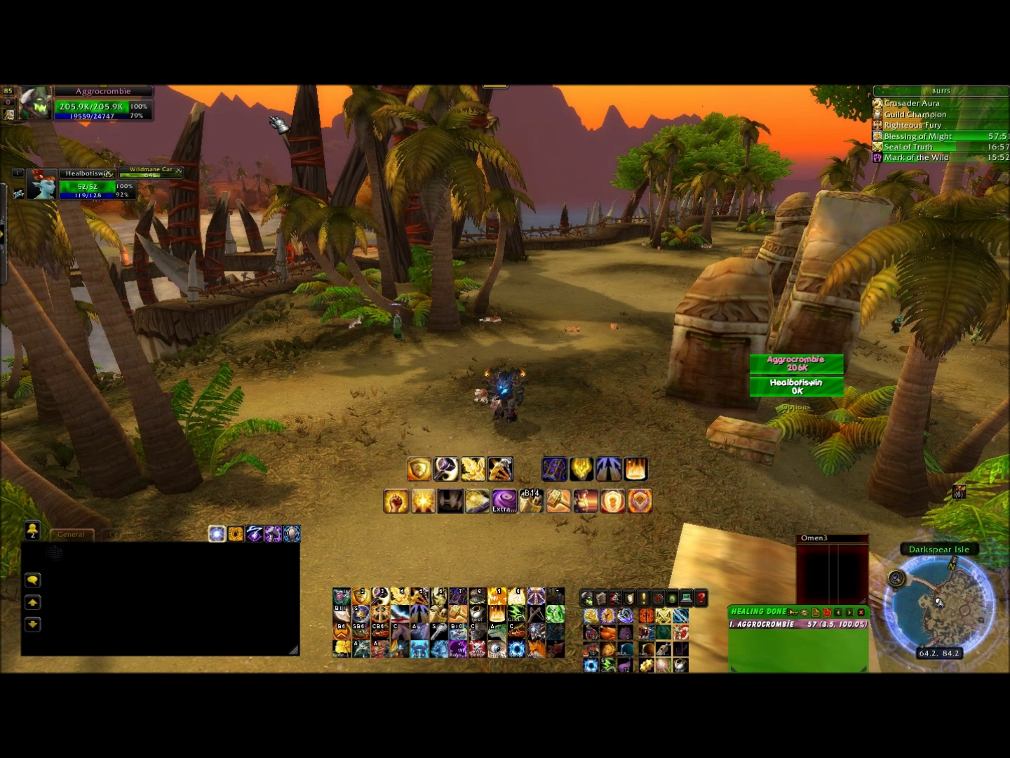
key(F2)
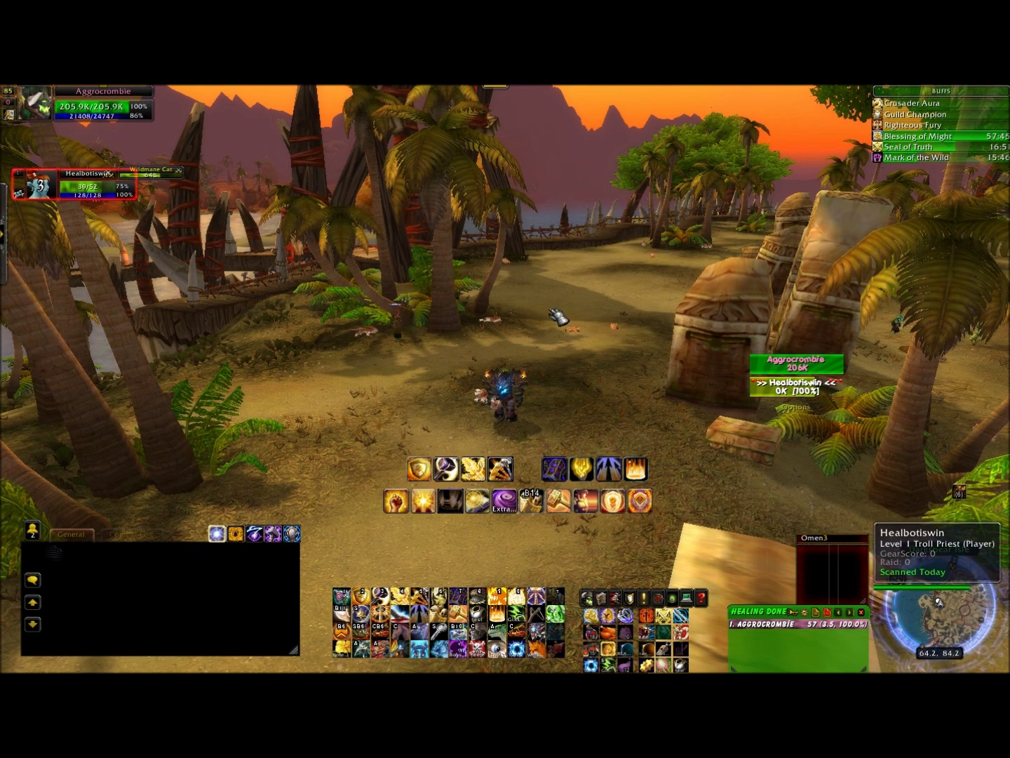
key(6)
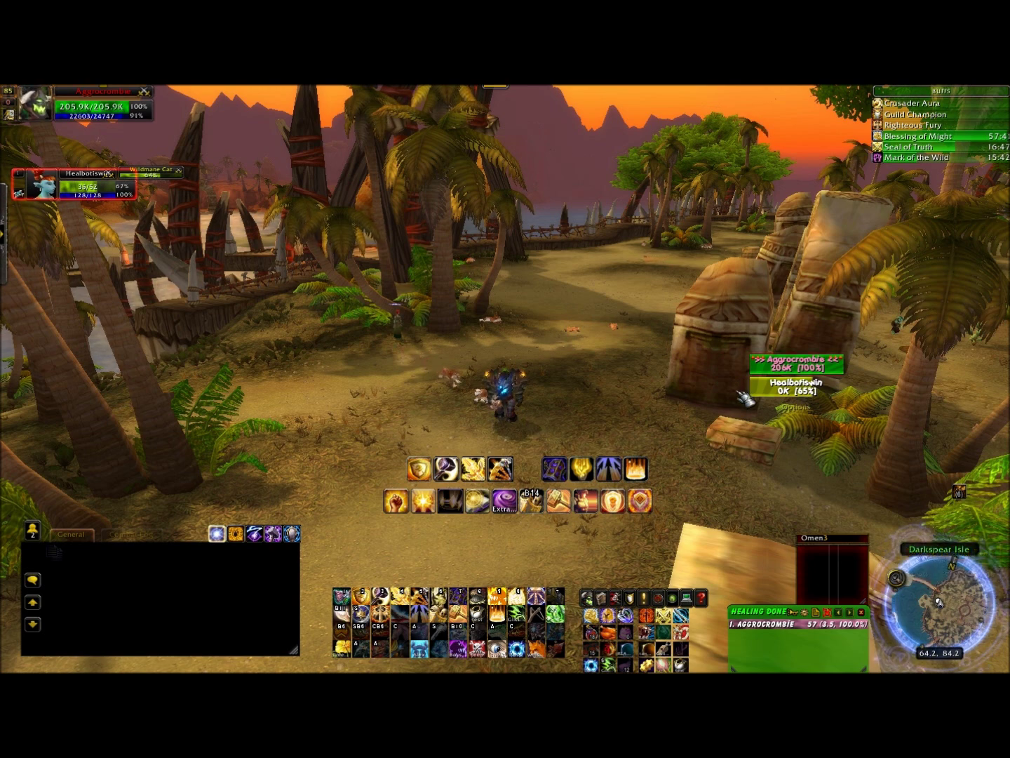
Target and attack the Wildmane Cat, then finish it off with a right-click.
key(Tab)
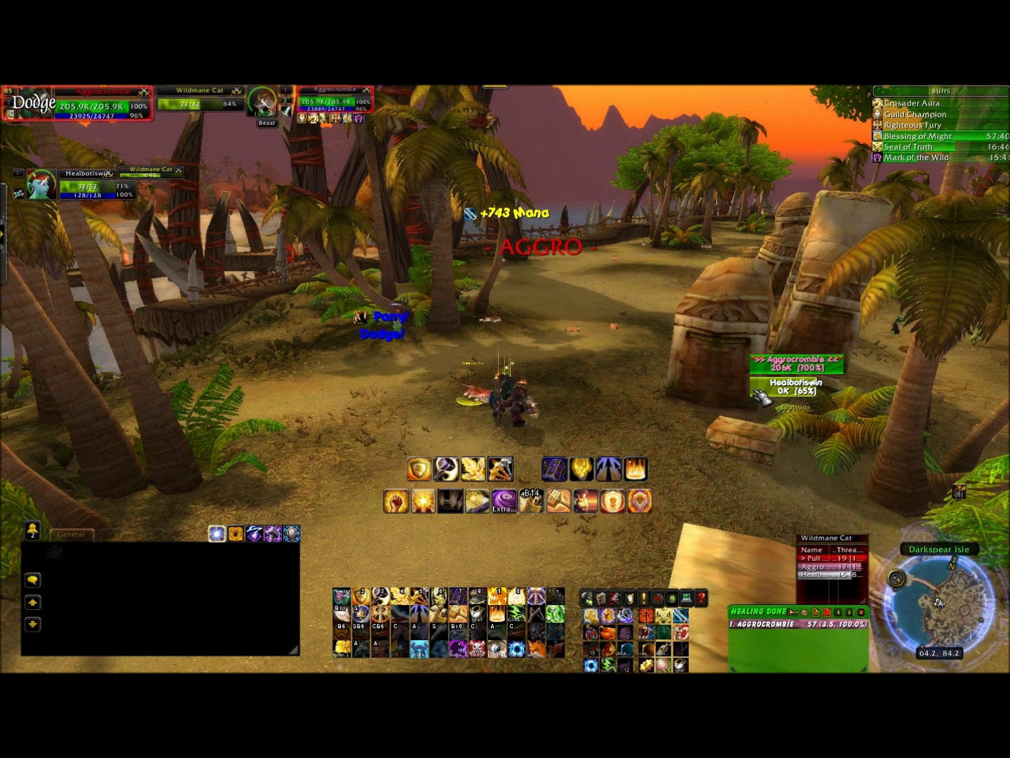
key(d)
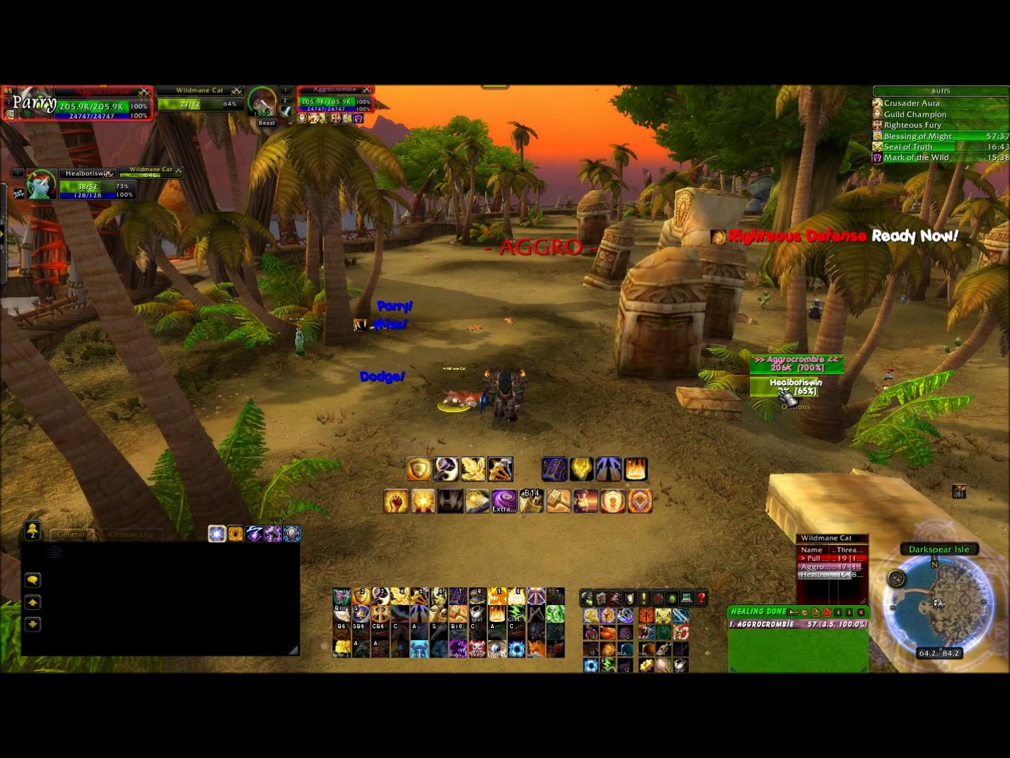
key(a)
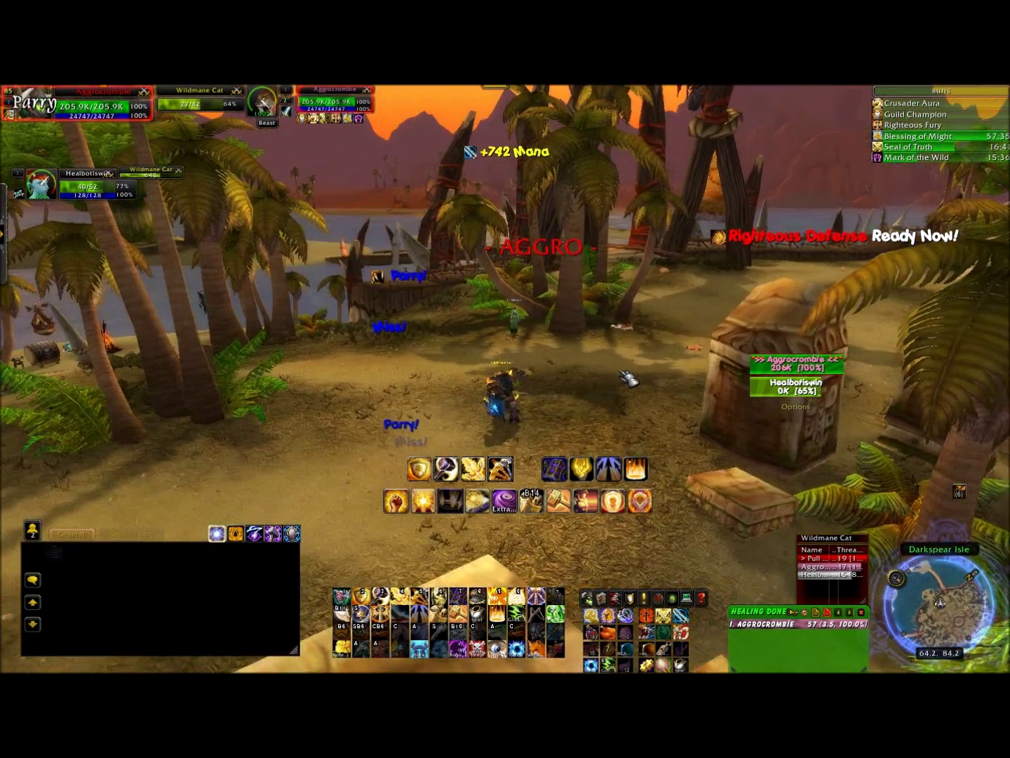
key(d)
key(s)
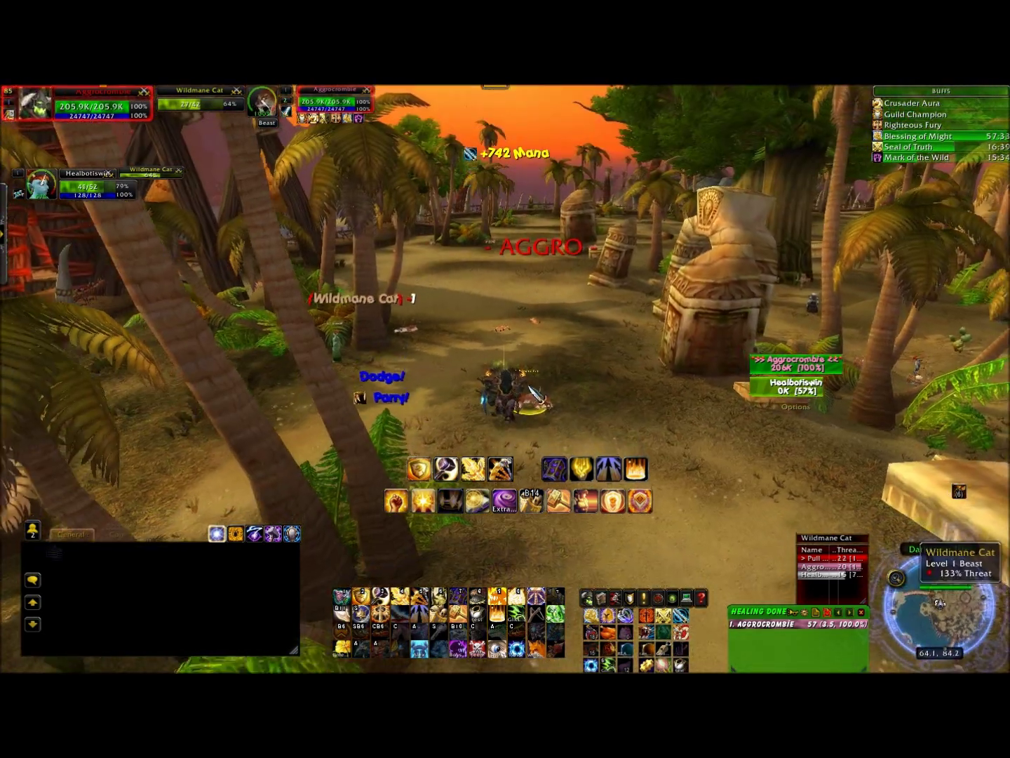
right_click(530, 388)
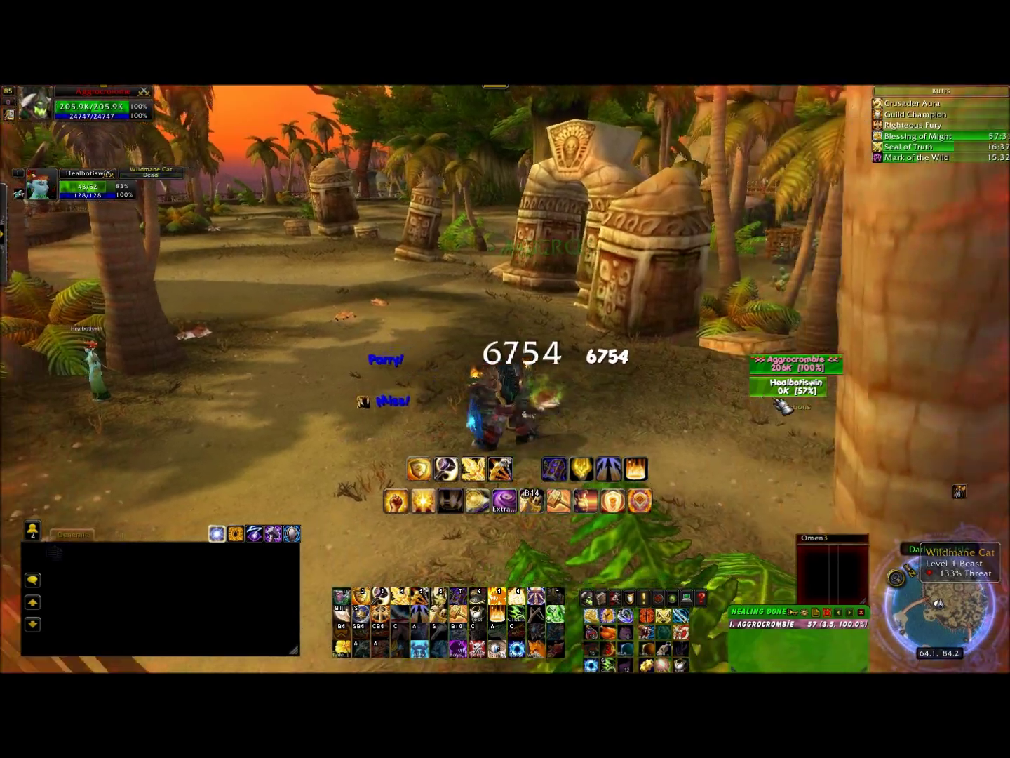
Heal the party member back to 52/52 with Flash of Light and bring up HealBot options.
key(d)
click(794, 394)
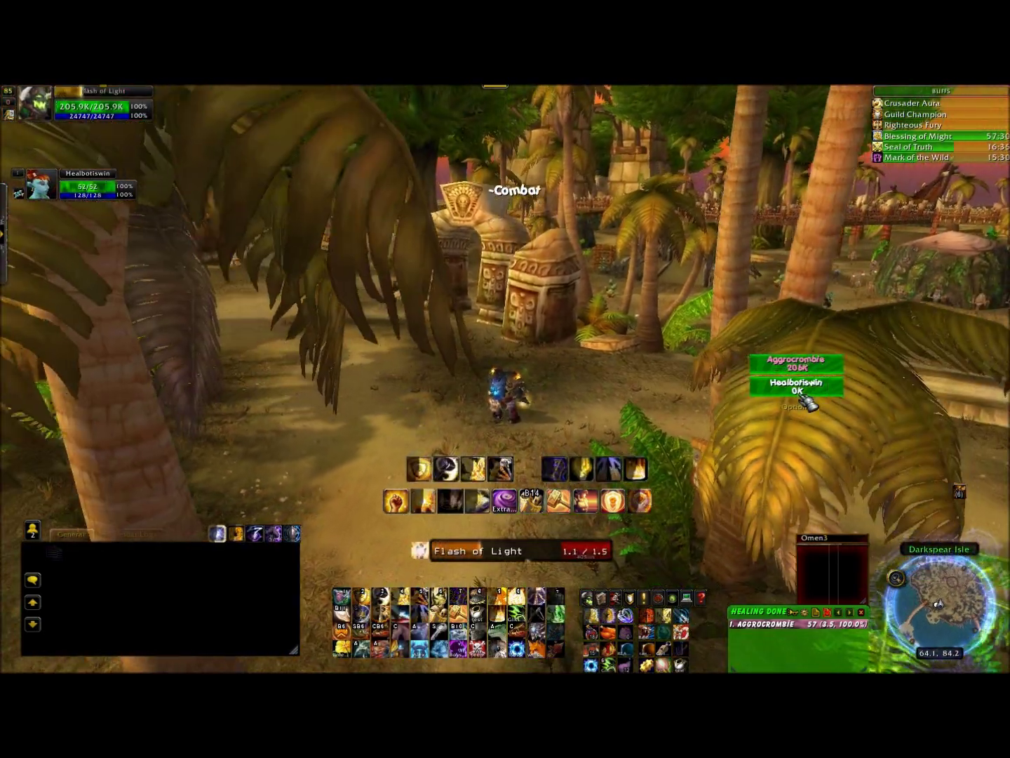
key(a)
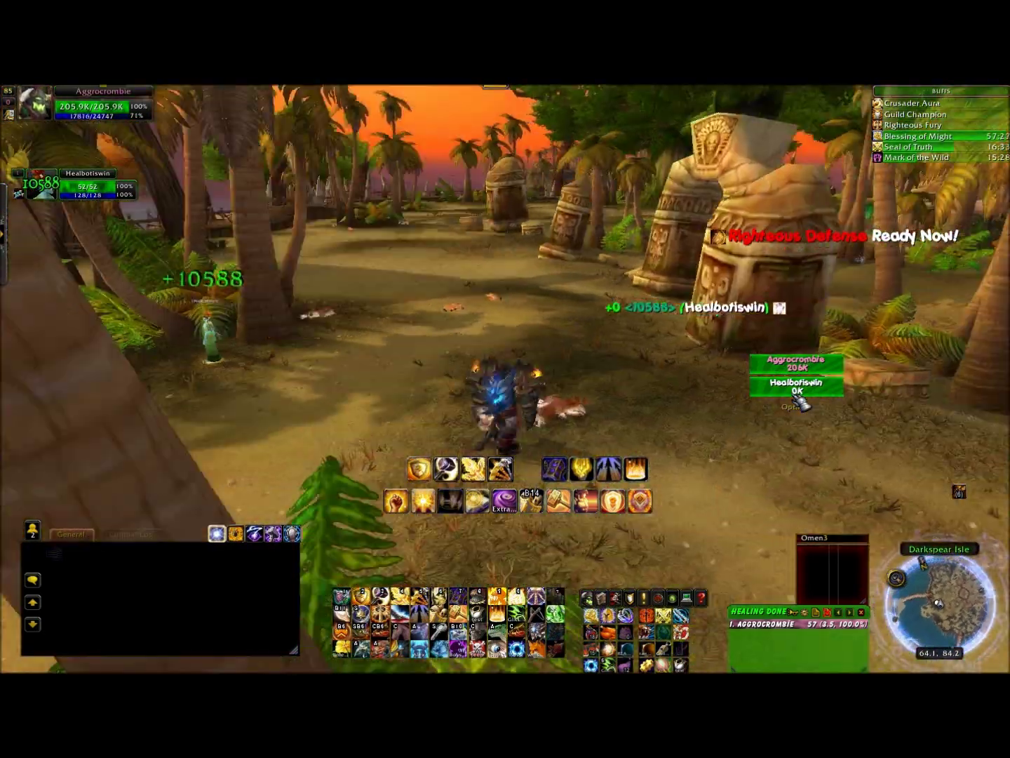
key(a)
click(794, 405)
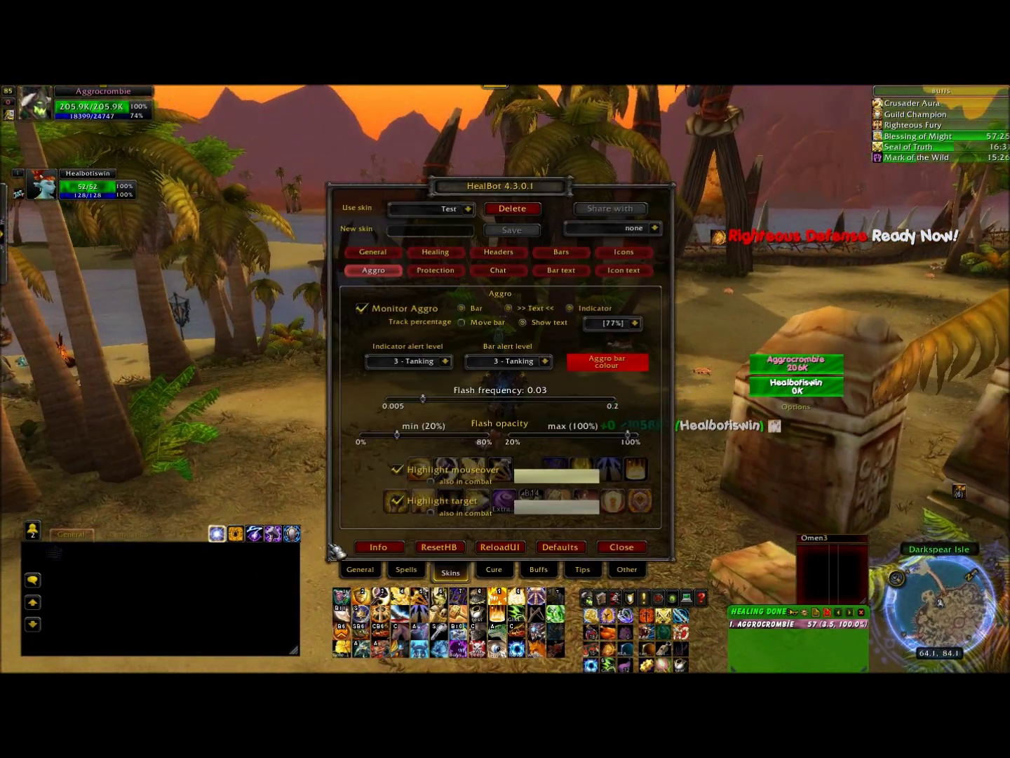
Show the Spells bindings: Flash of Light on click, plus Righteous Defense, Cleanse, Menu and Target on modified clicks.
click(407, 570)
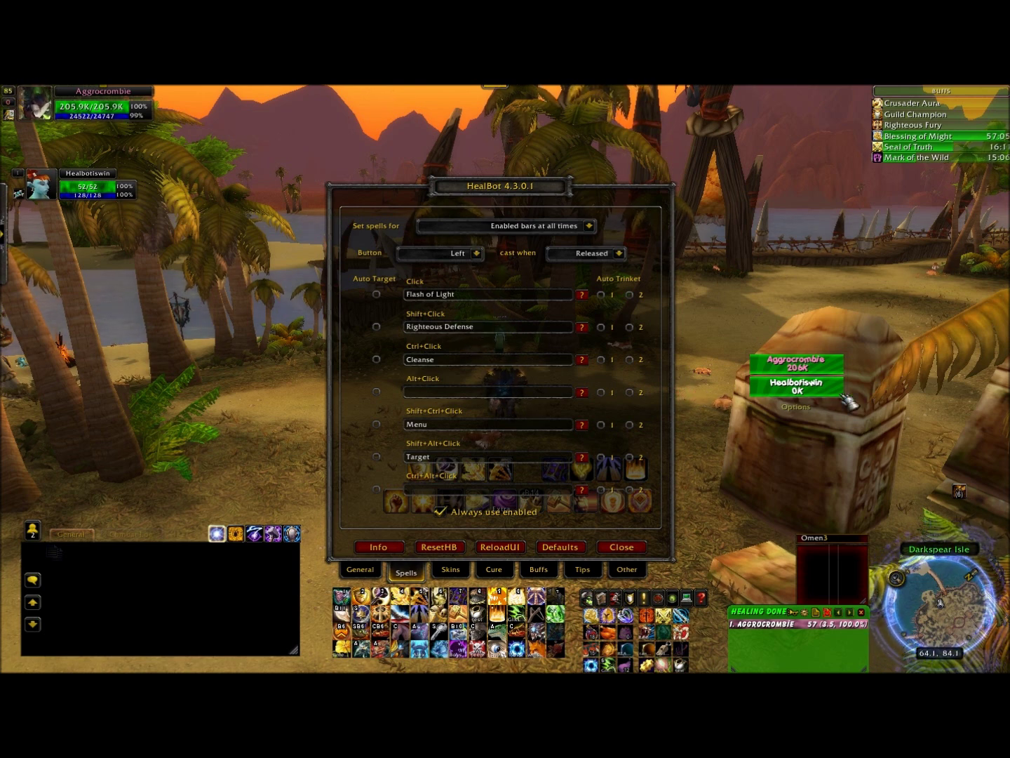
key(d)
key(d)
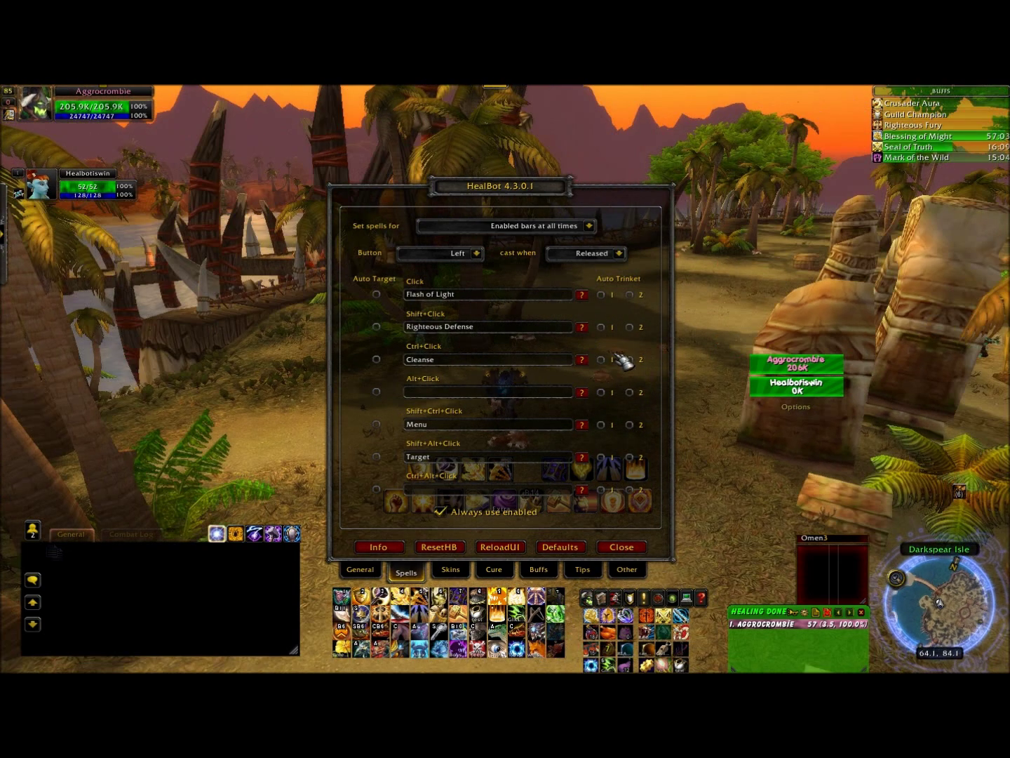
key(a)
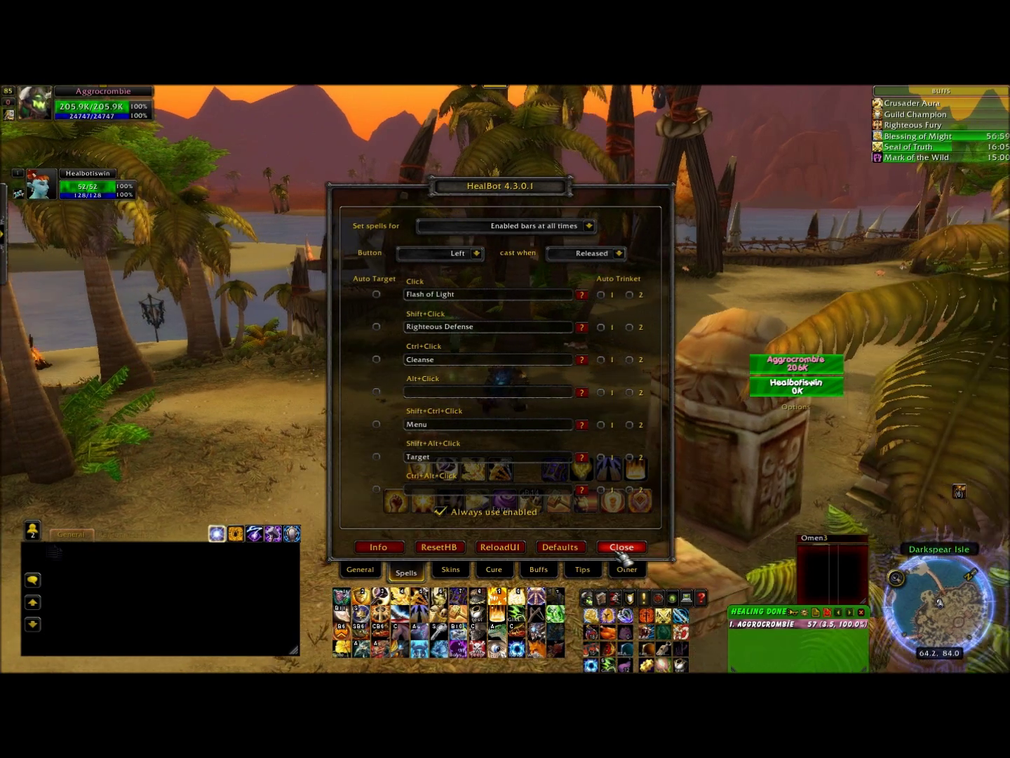
Close the HealBot options and sidestep the character left and right.
key(d)
click(622, 551)
key(d)
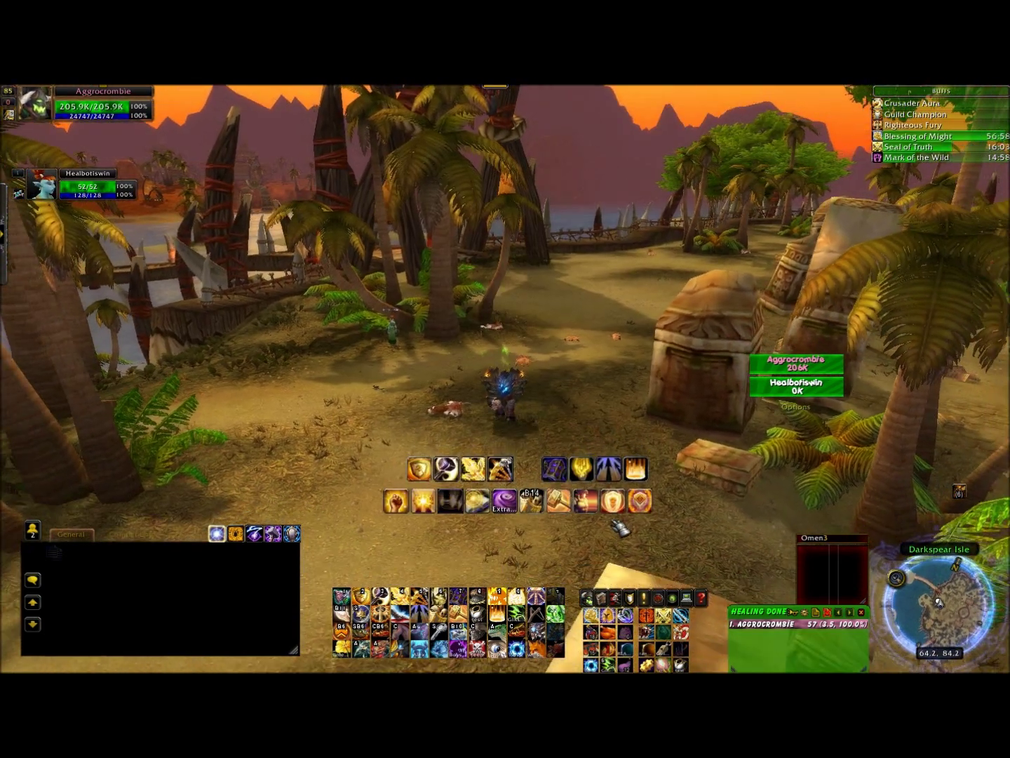
key(a)
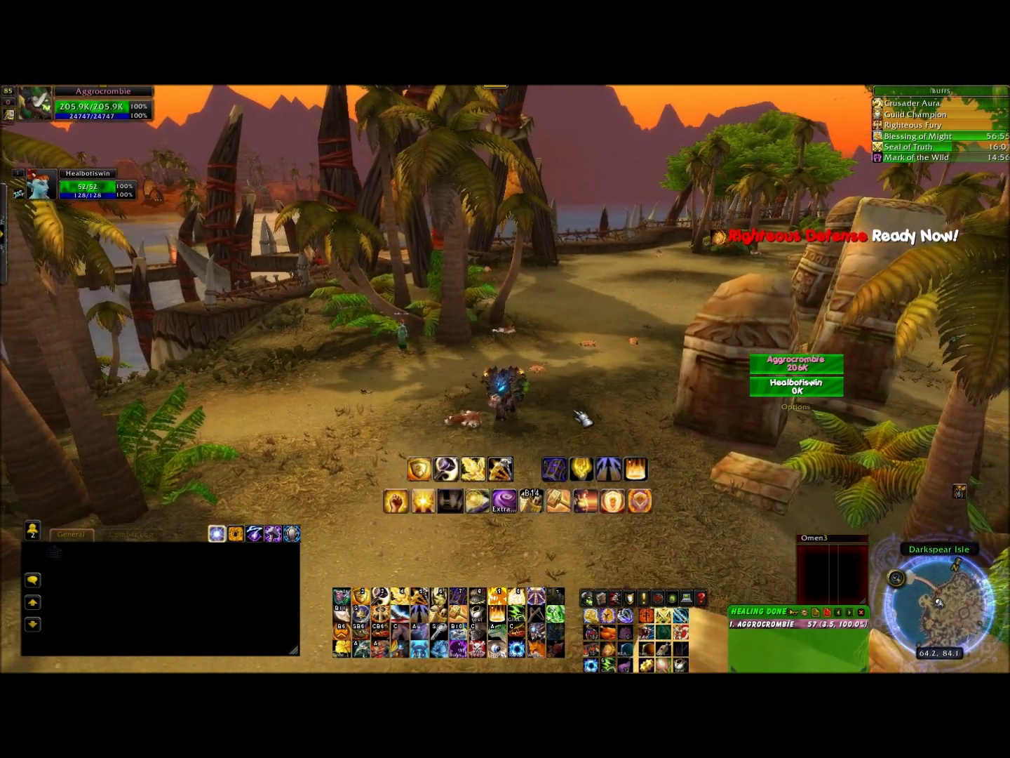
key(a)
key(d)
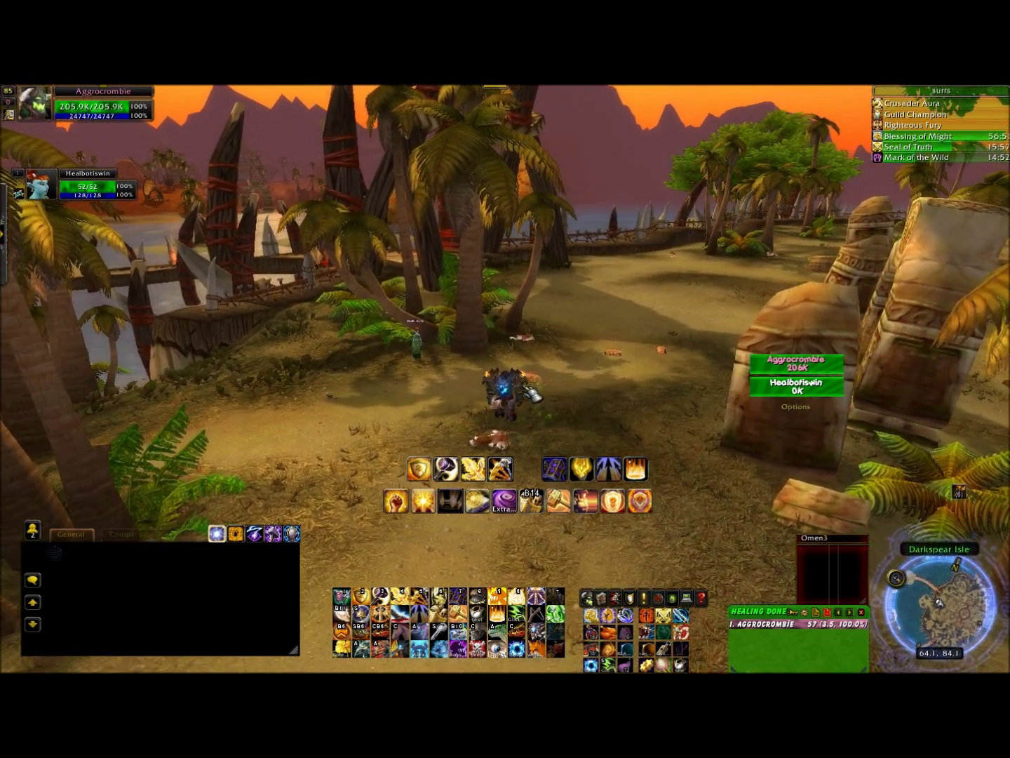
Look around between the stone ruins, the palms and the sea.
key(a)
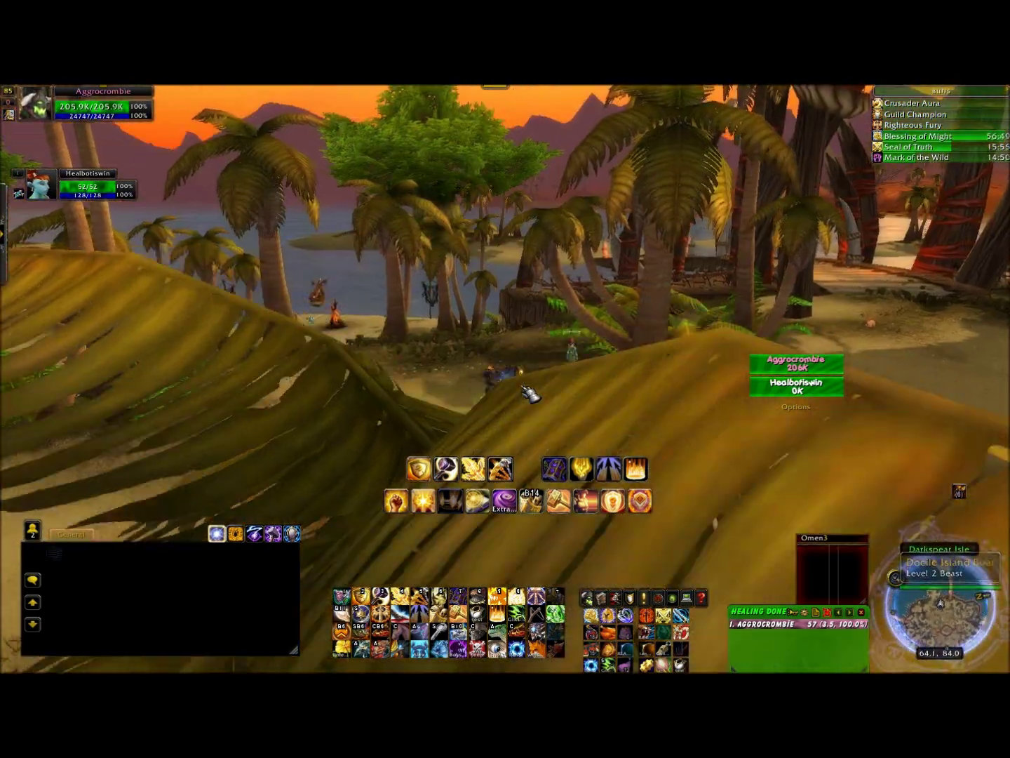
key(d)
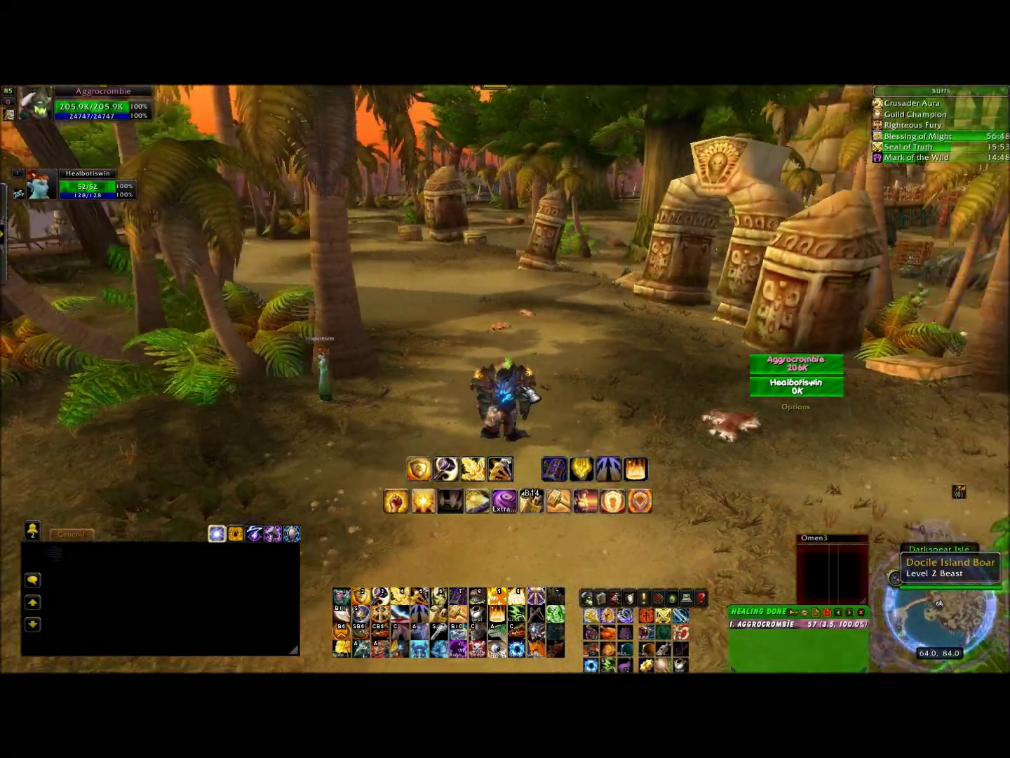
key(a)
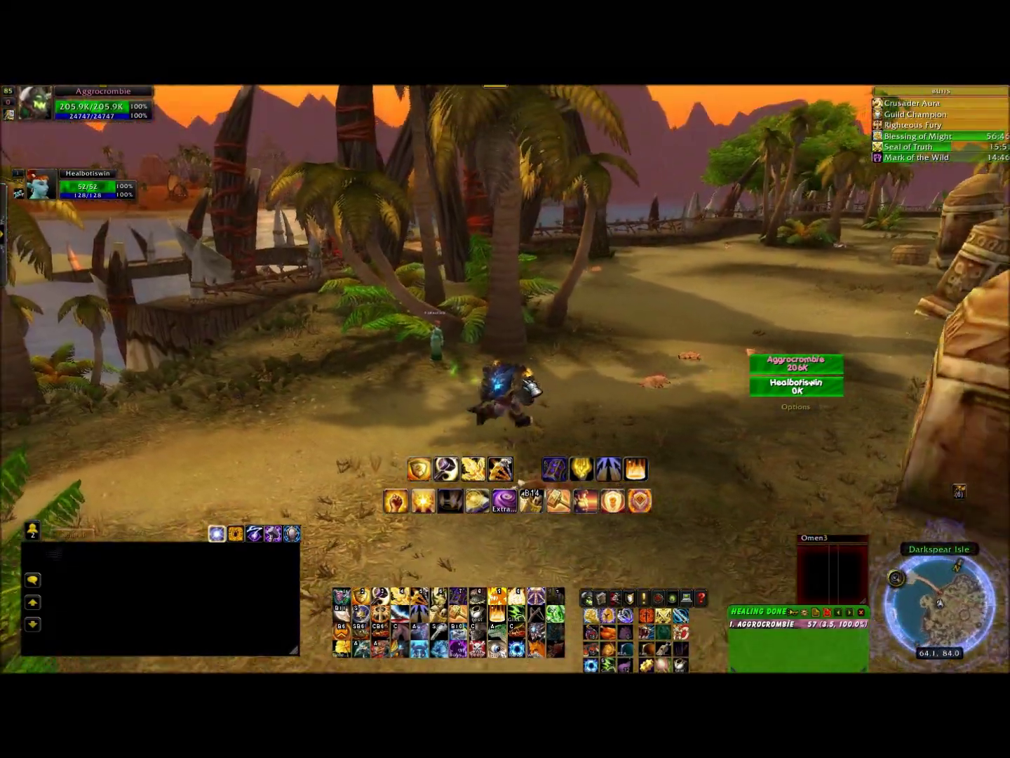
key(a)
key(a)
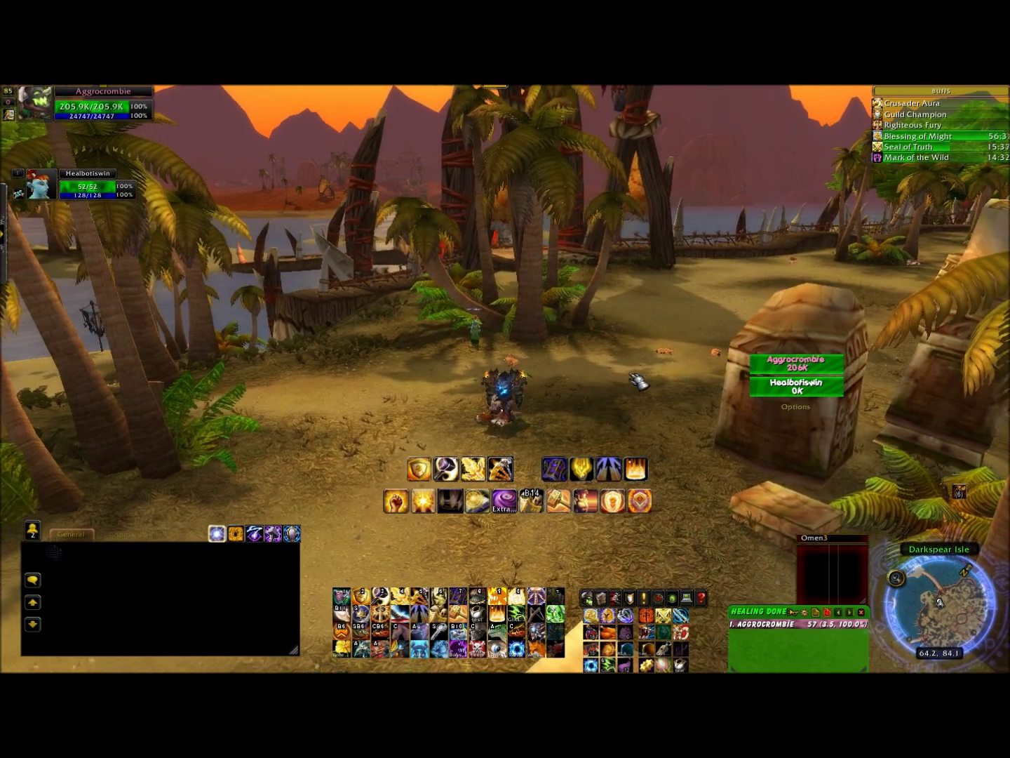
key(a)
key(d)
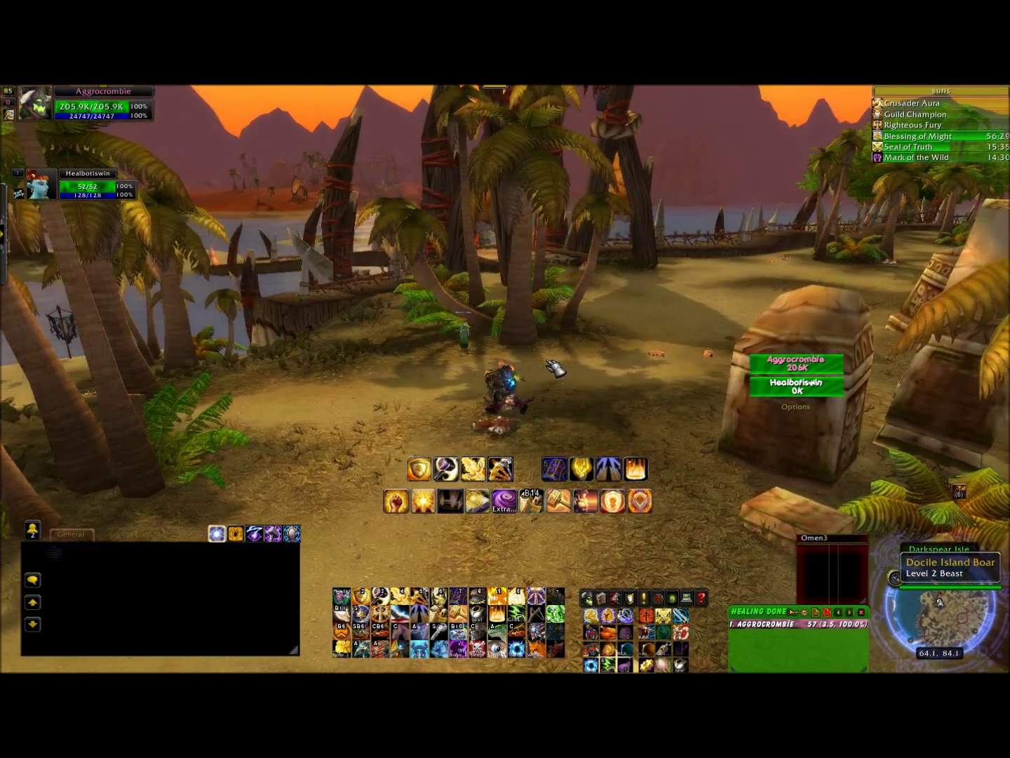
key(d)
scroll(537, 370, up, 2)
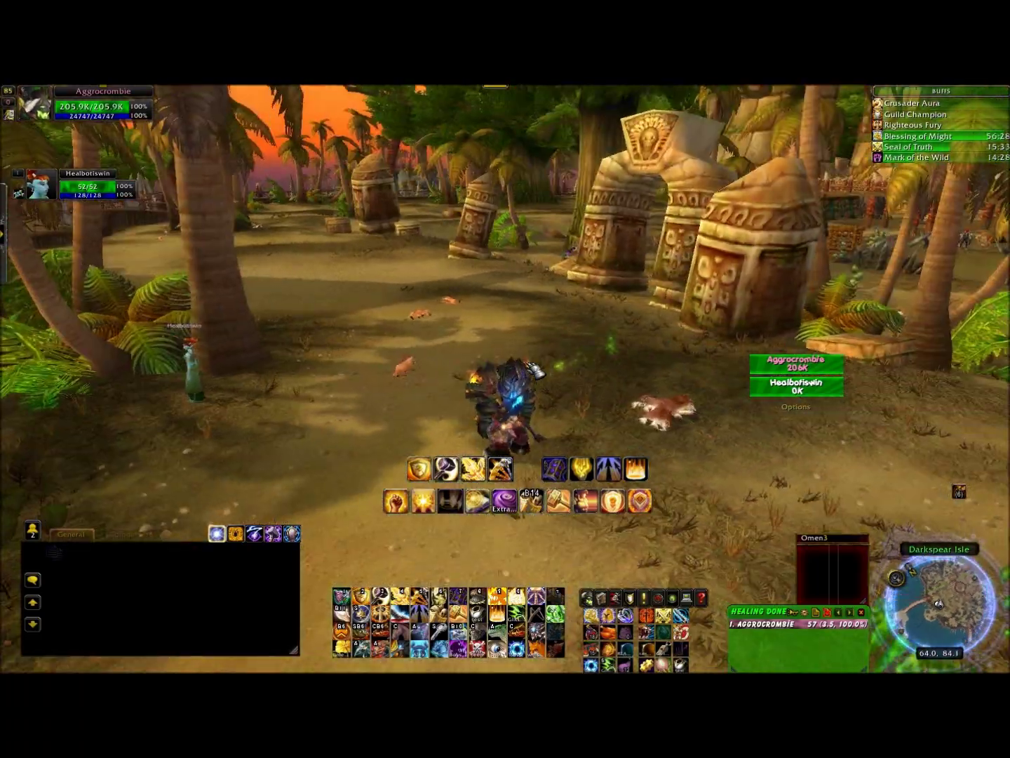
key(a)
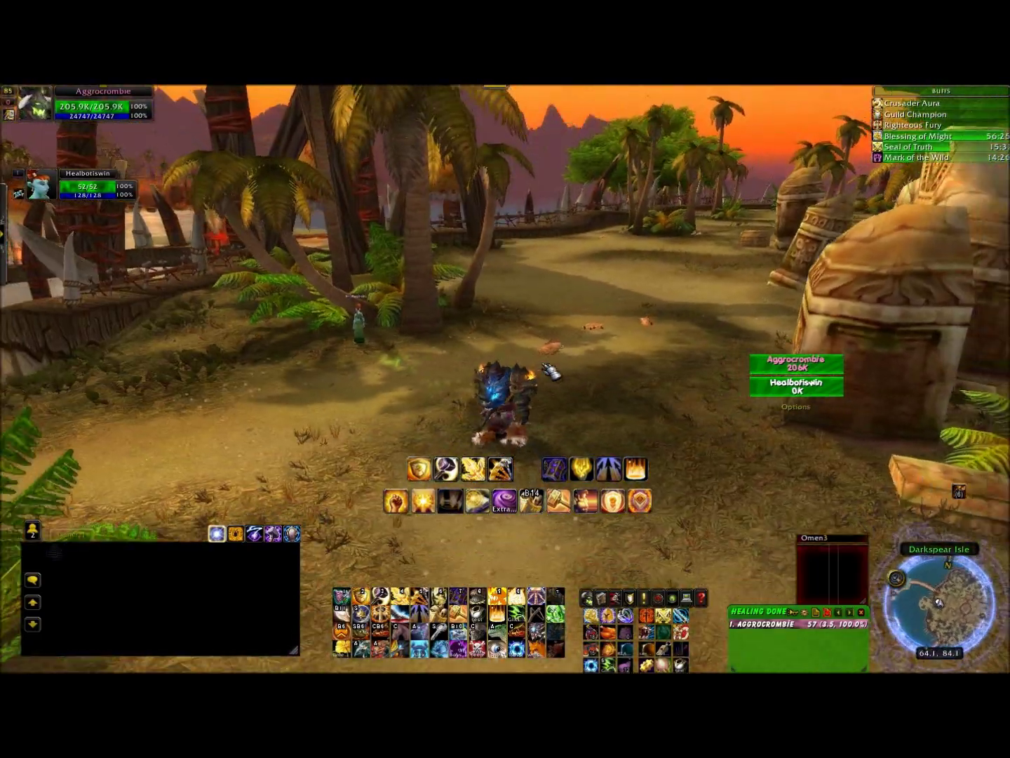
key(a)
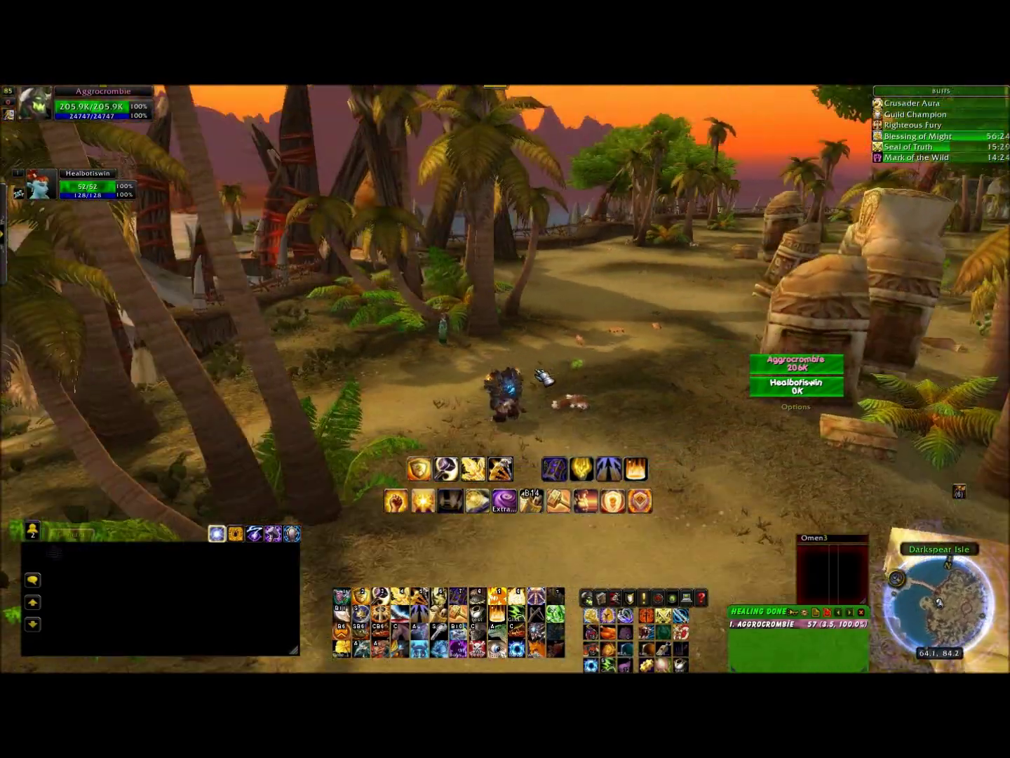
key(d)
key(a)
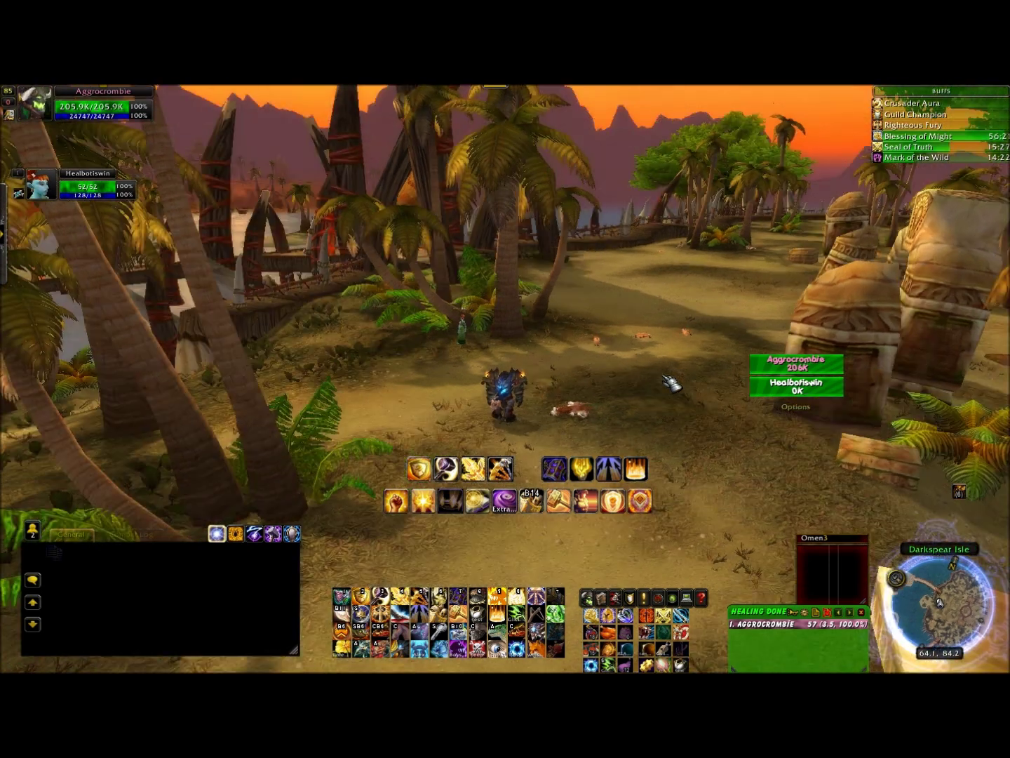